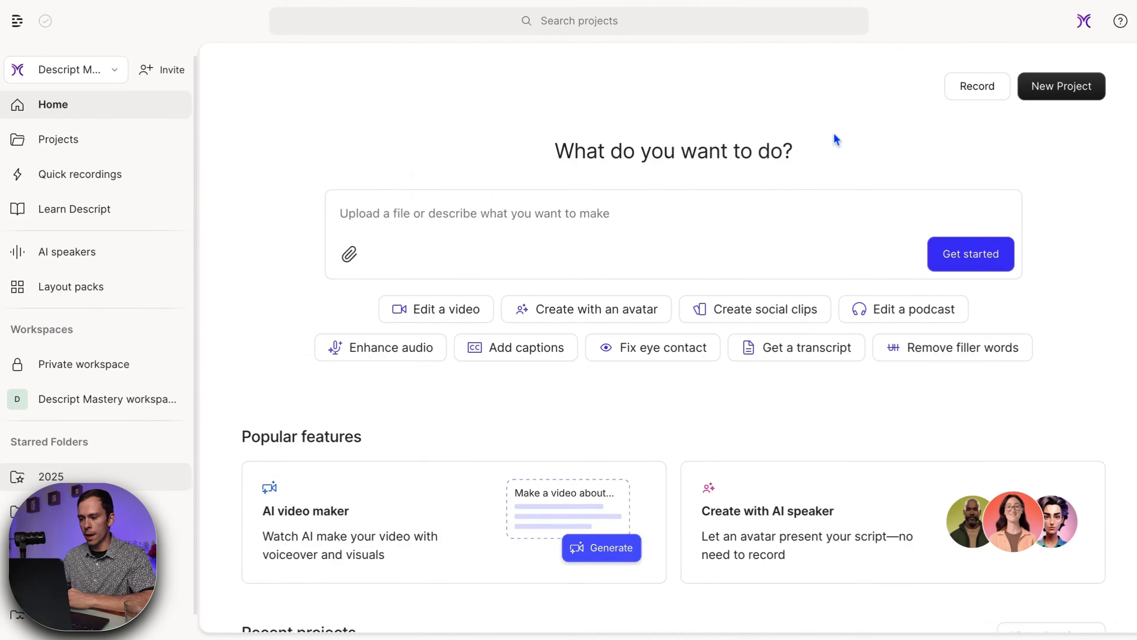
Create a new video project and name it "Tutorial Demo".
click(1067, 89)
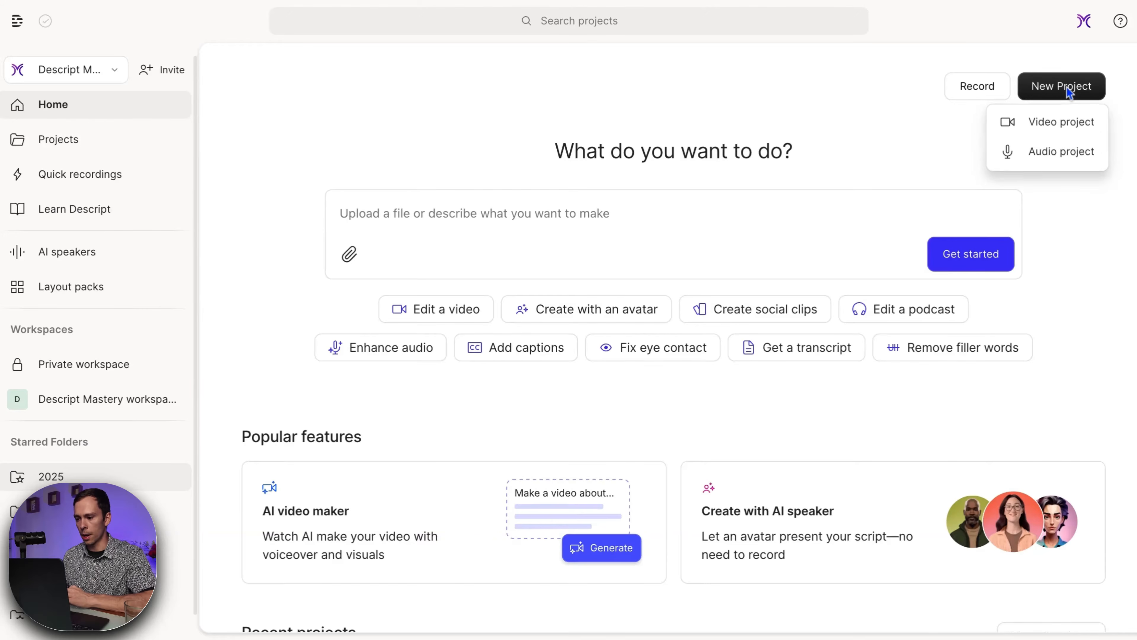
click(1045, 122)
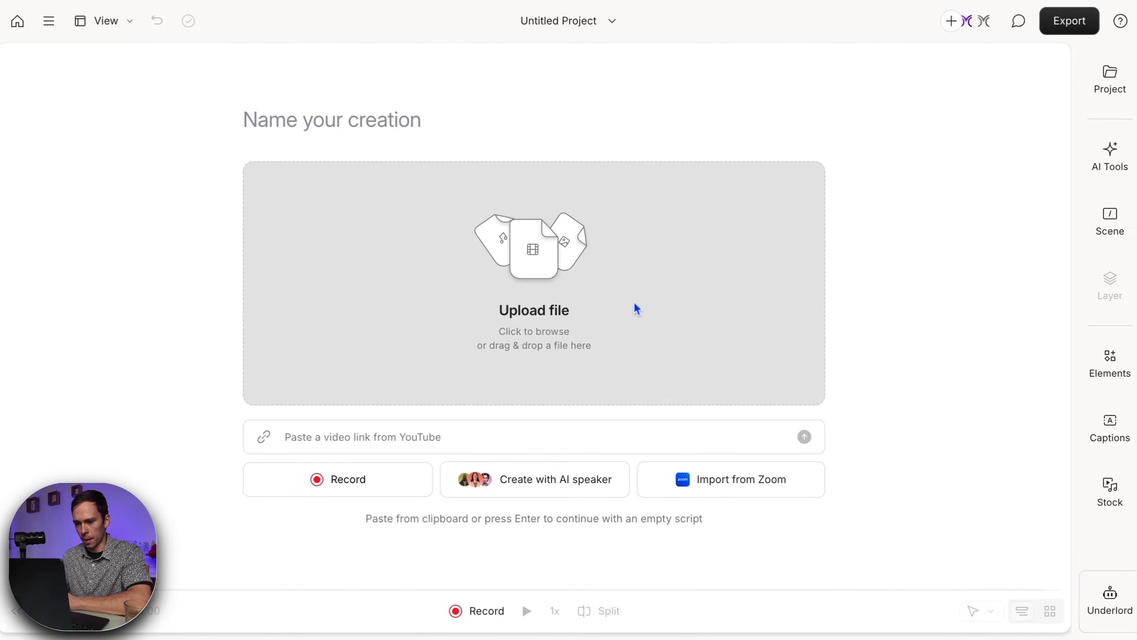
click(305, 116)
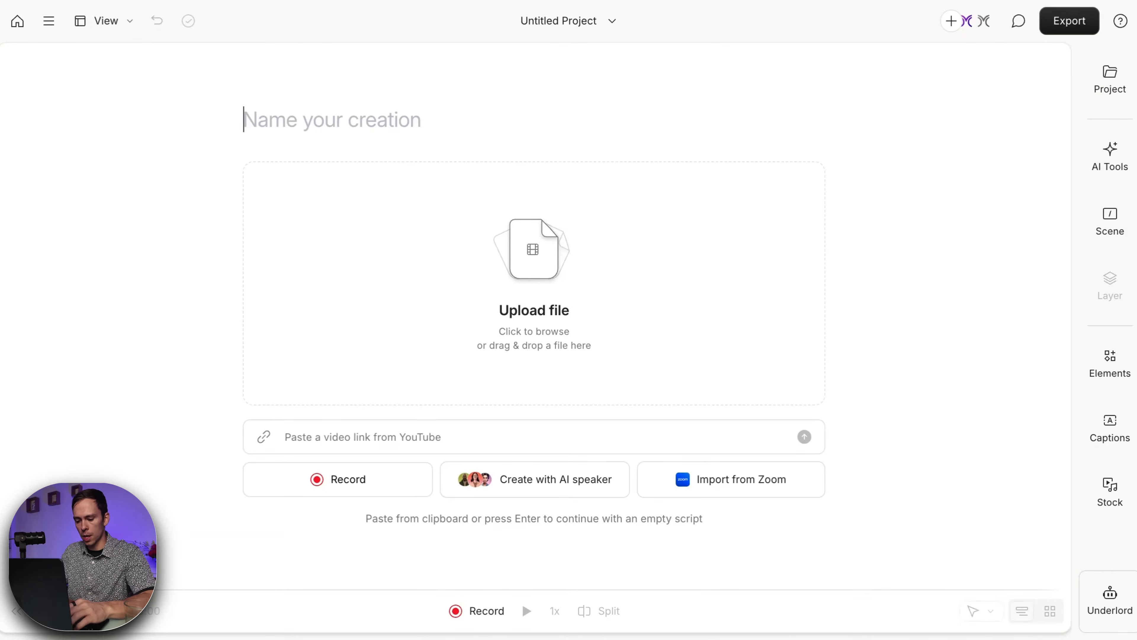
text(Tutorial Demo)
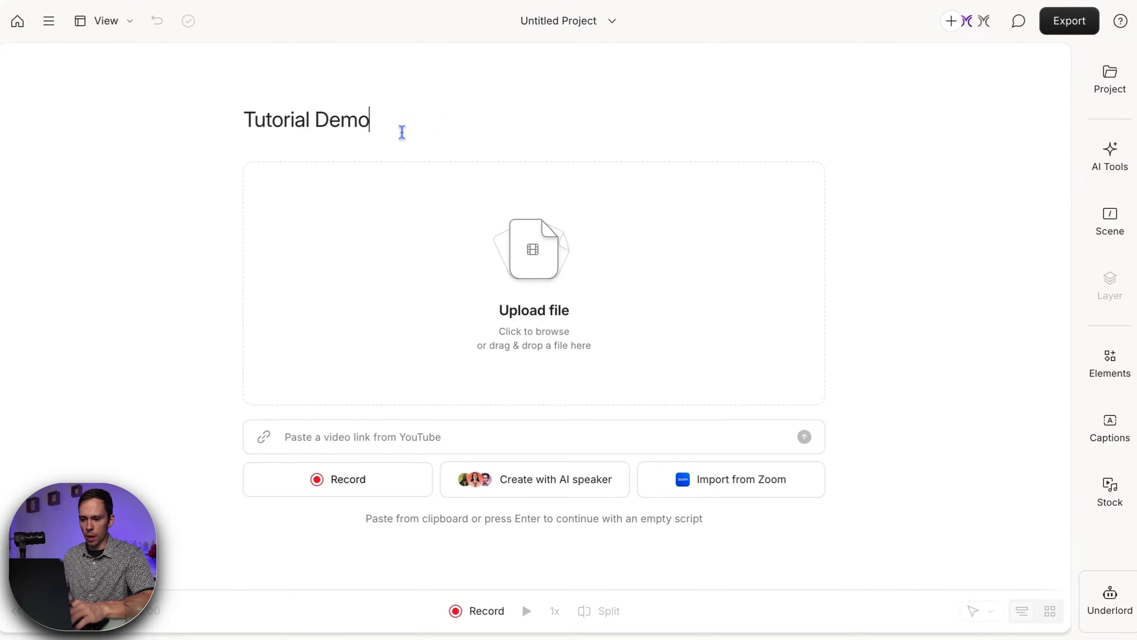
click(127, 260)
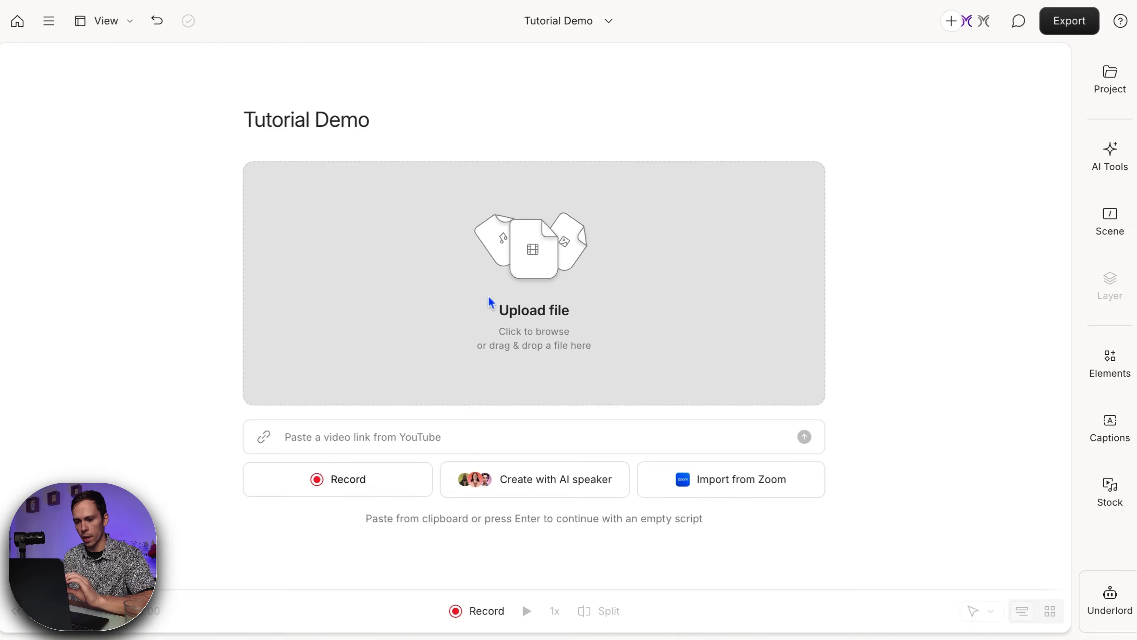
Upload Descript Mastery-1.mp4 and confirm its transcription with 1 speaker and the language on Auto.
click(501, 233)
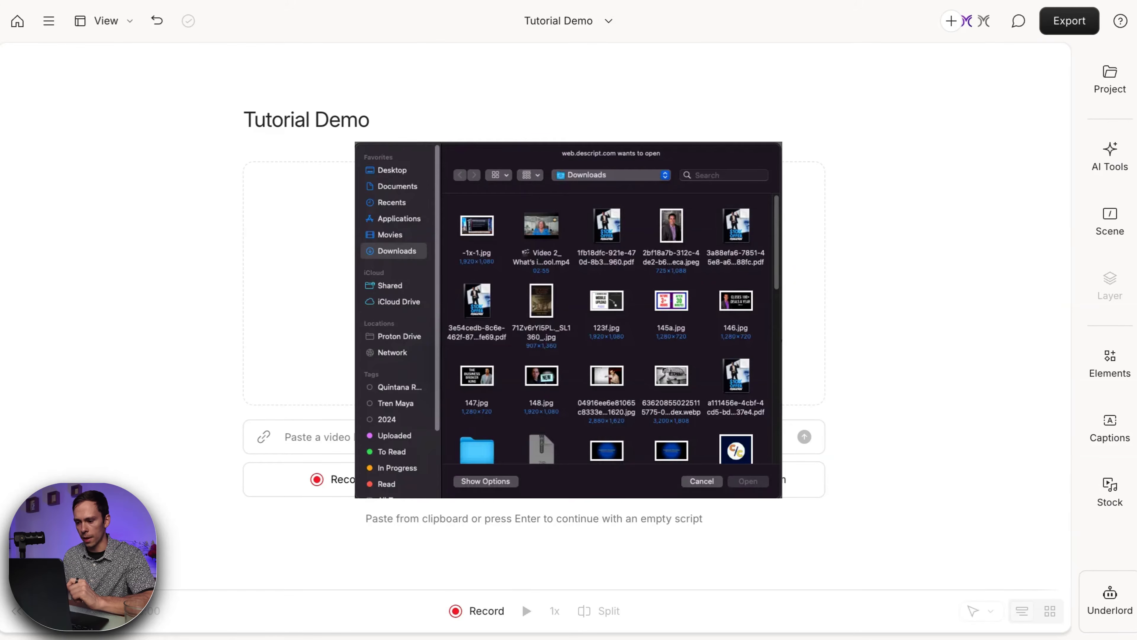
key(Escape)
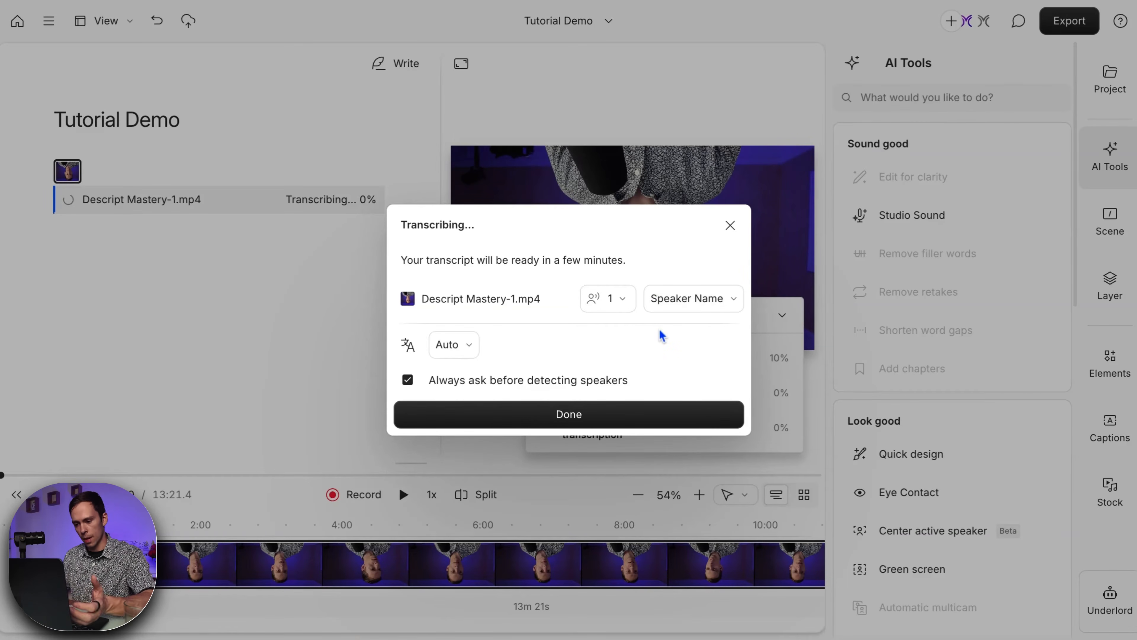
click(628, 305)
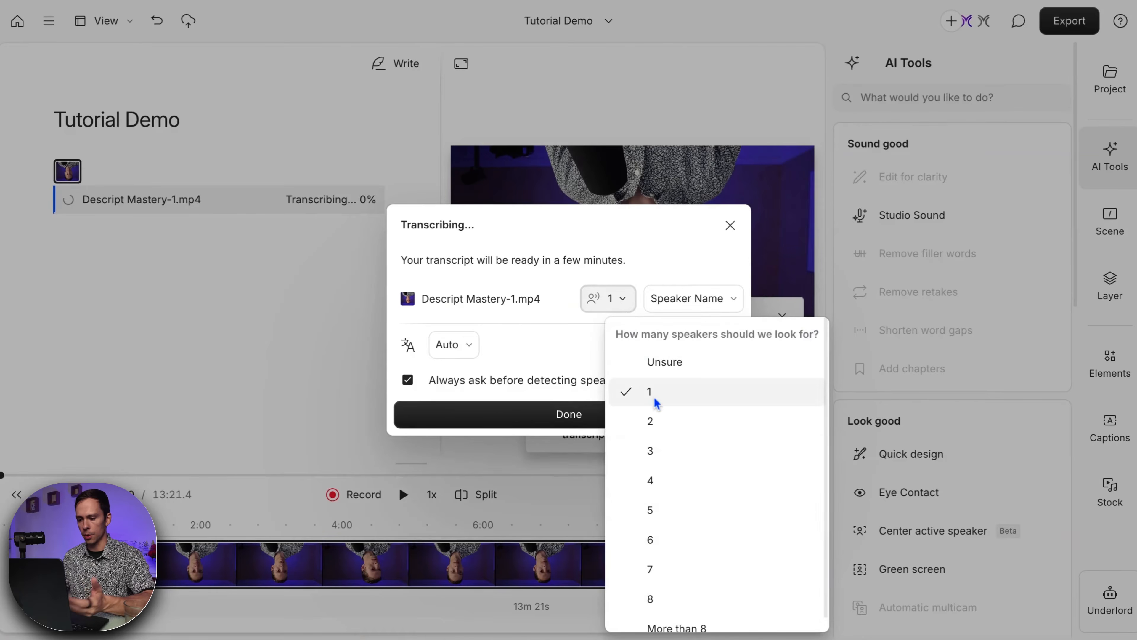
scroll(657, 561, down, 1)
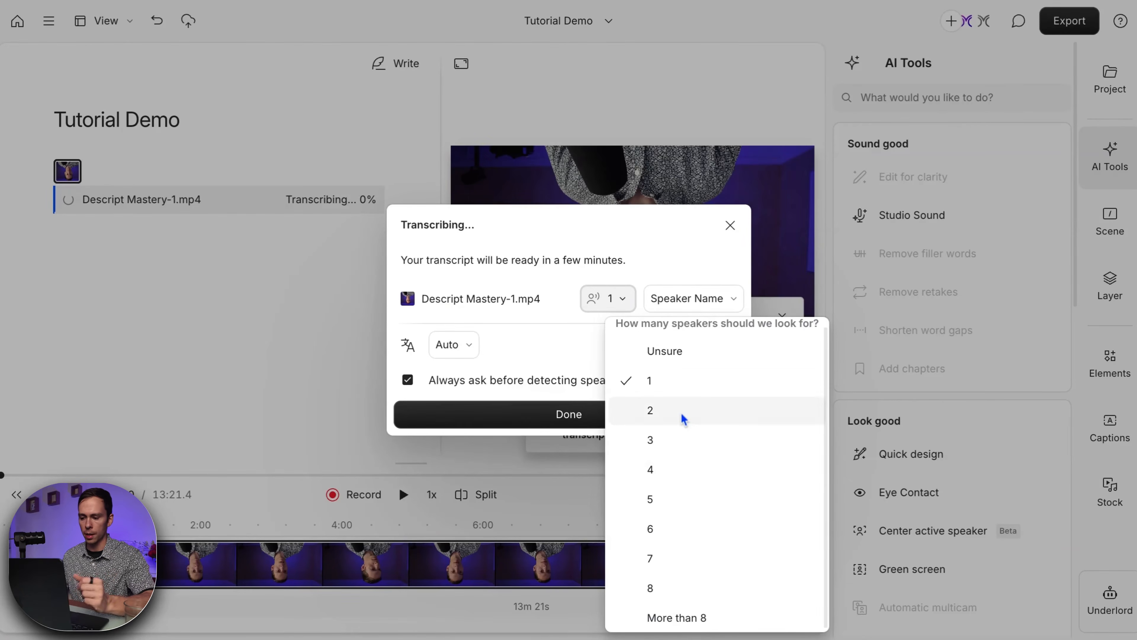
click(565, 297)
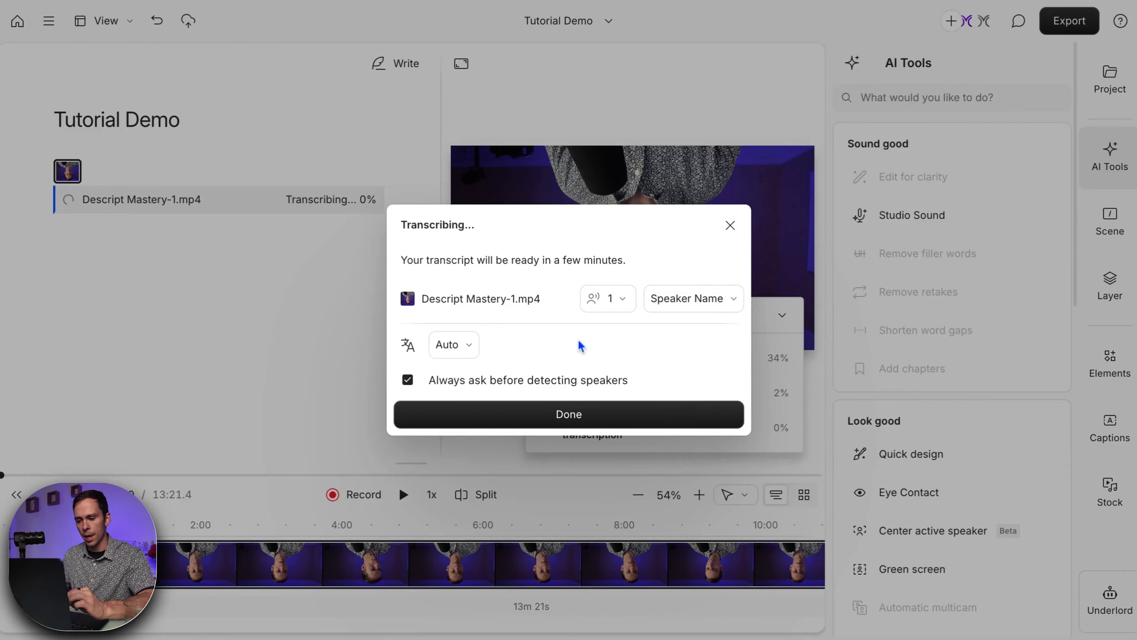
click(467, 345)
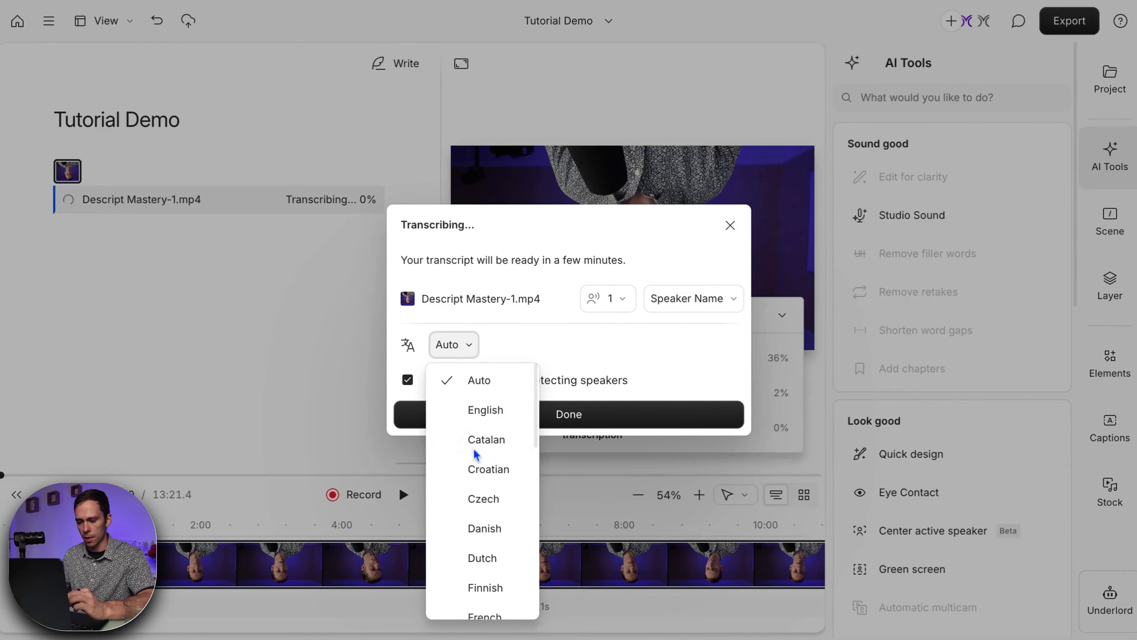
click(459, 380)
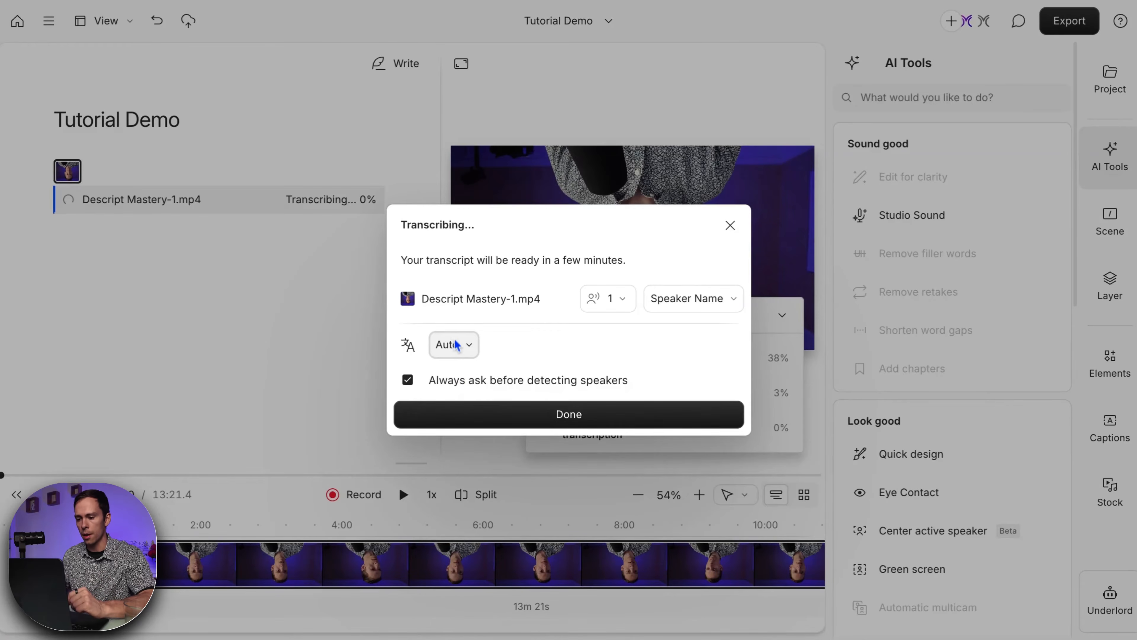
click(568, 421)
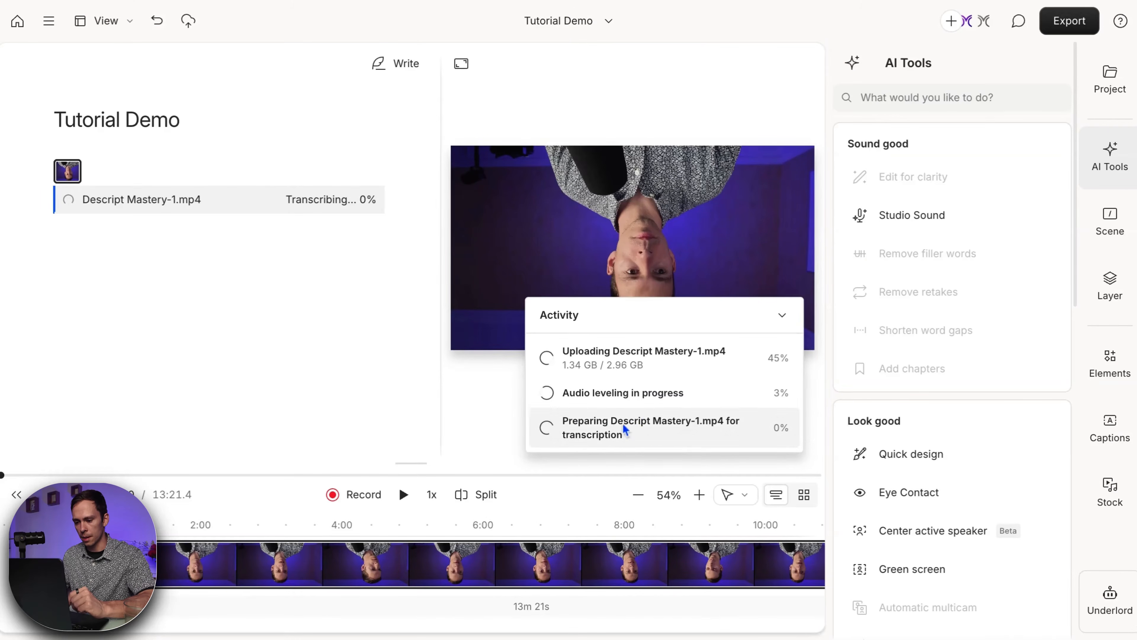
Rotate the upside-down video layer in 90-degree turns until it stands upright at 180°.
click(639, 199)
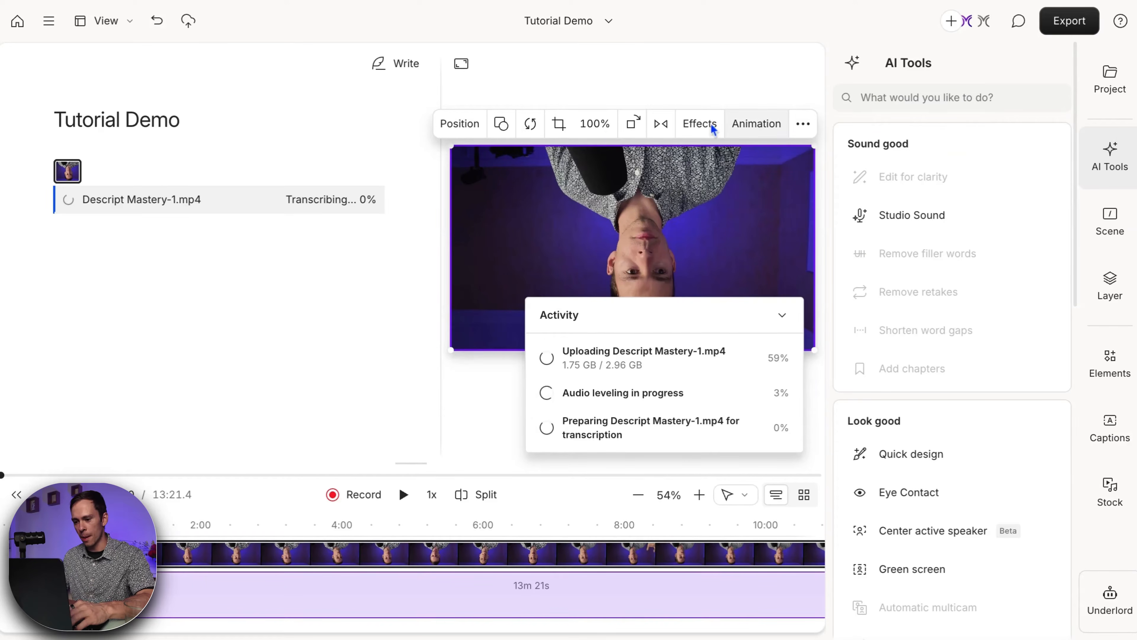
click(468, 124)
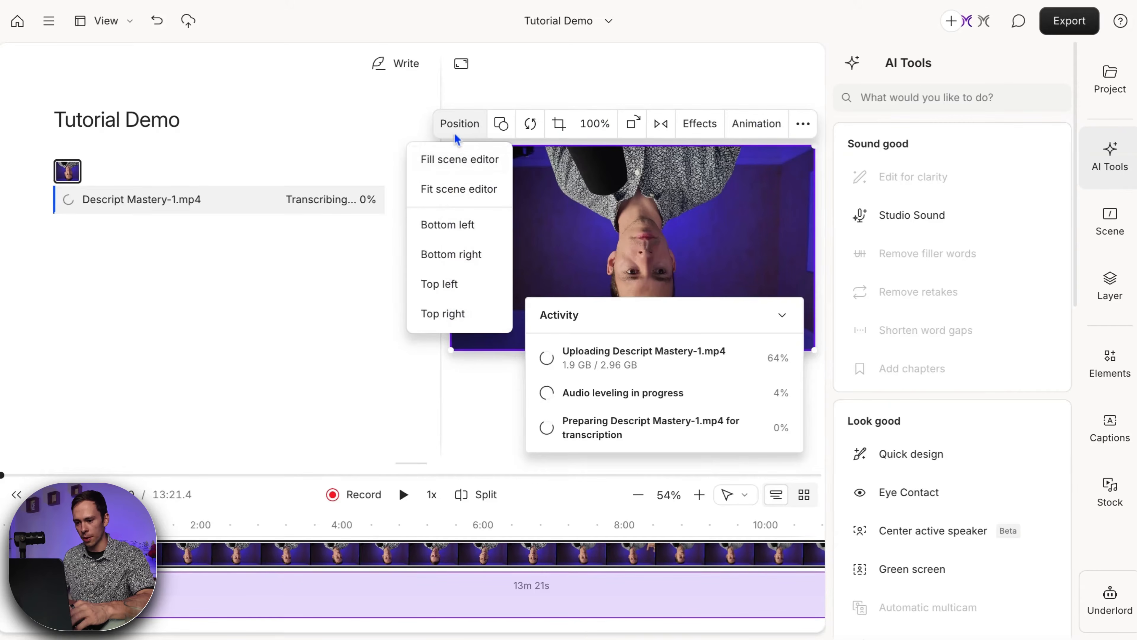
click(455, 129)
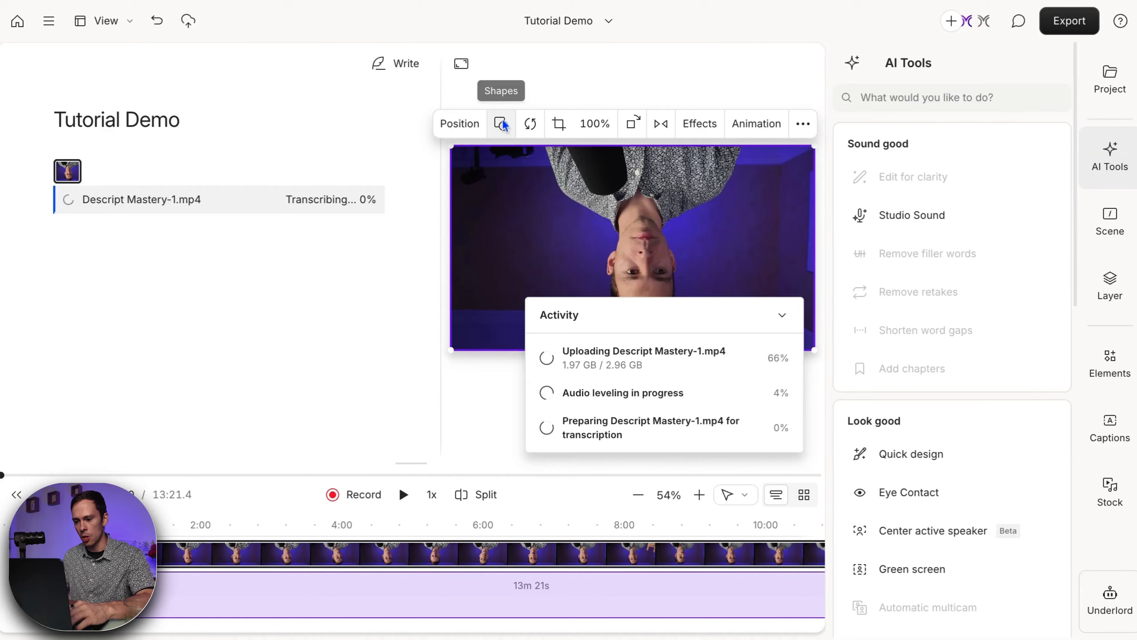
click(632, 127)
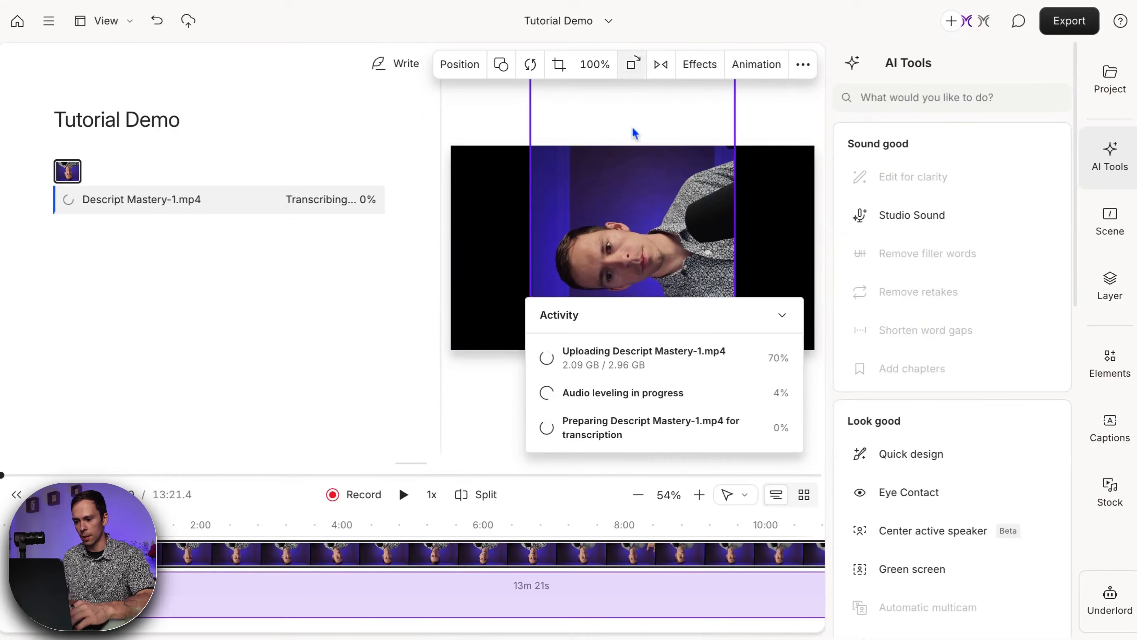
click(630, 63)
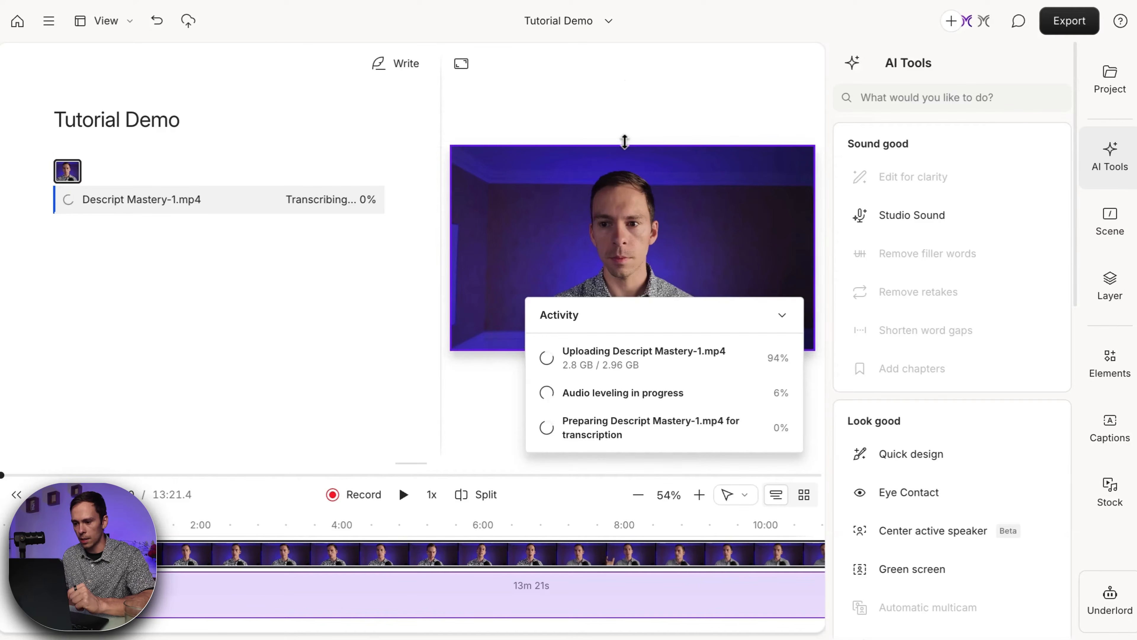
Extend the video layer's upper edge beyond the canvas and shift the footage slightly within its crop frame.
drag(625, 141, 636, 123)
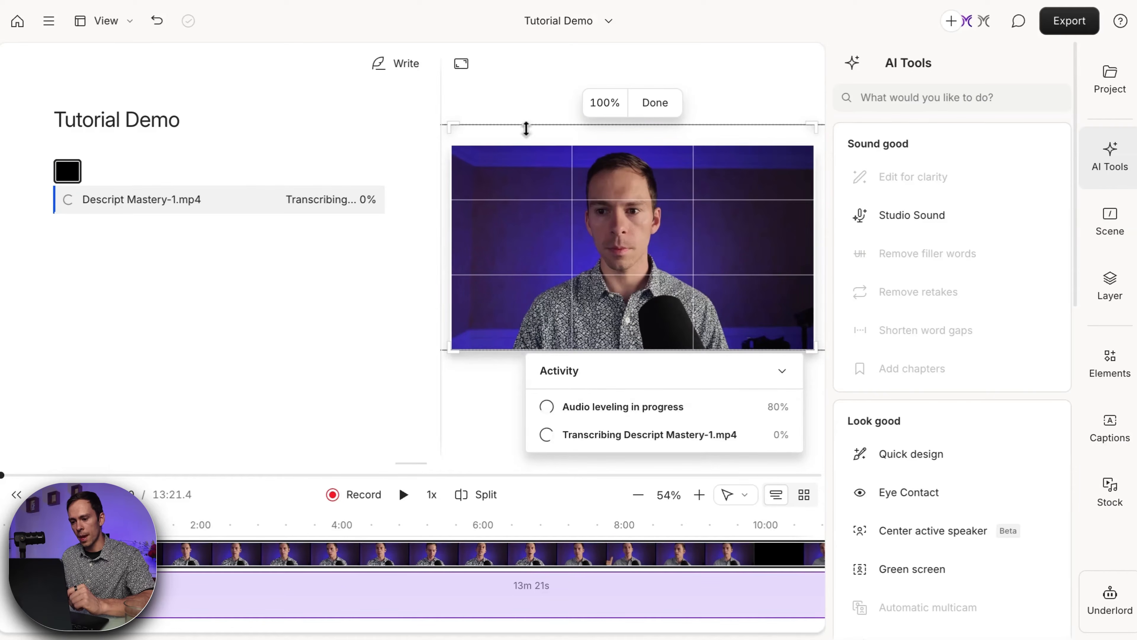
mouse_move(526, 126)
mouse_down()
mouse_move(536, 222)
mouse_move(528, 115)
mouse_up()
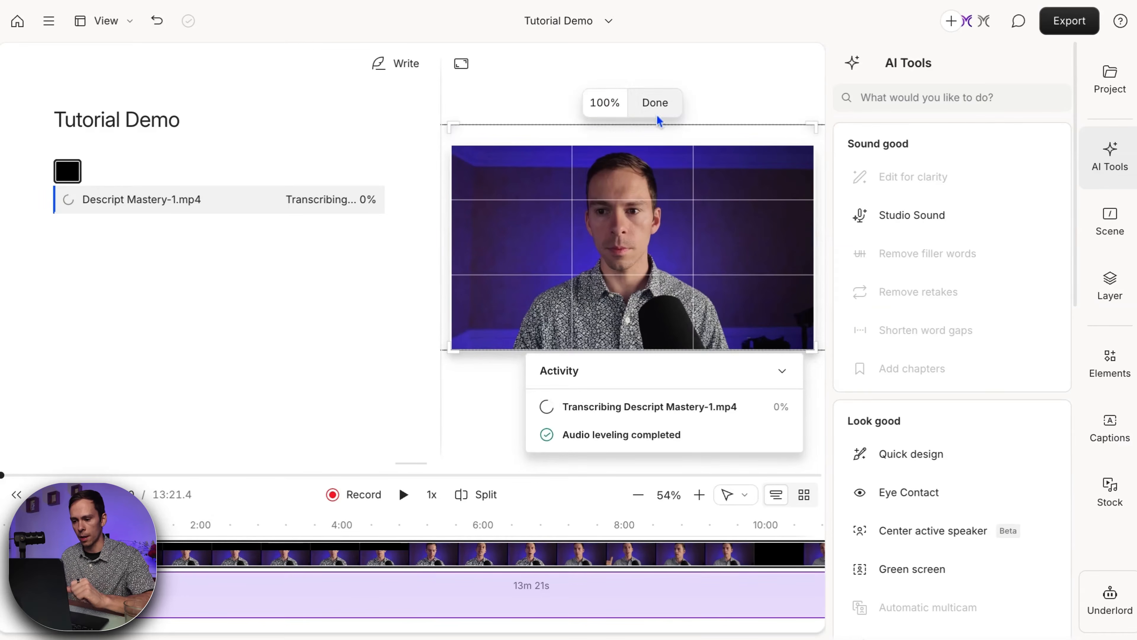
mouse_move(623, 263)
mouse_down()
mouse_move(567, 269)
mouse_move(649, 265)
mouse_move(558, 271)
mouse_move(614, 268)
mouse_up()
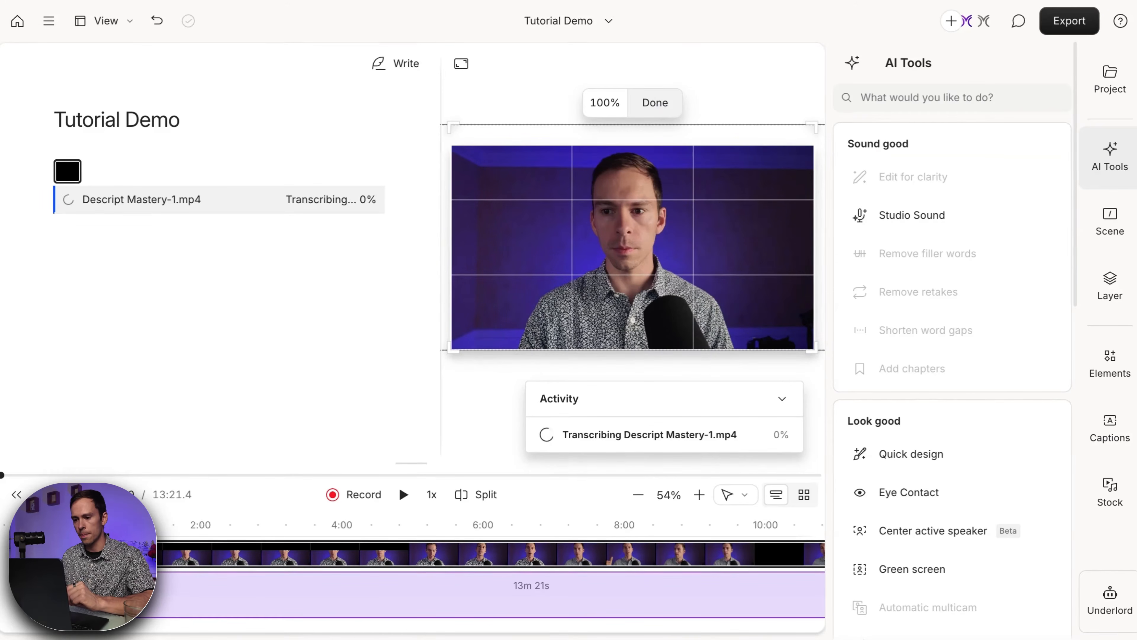
click(655, 102)
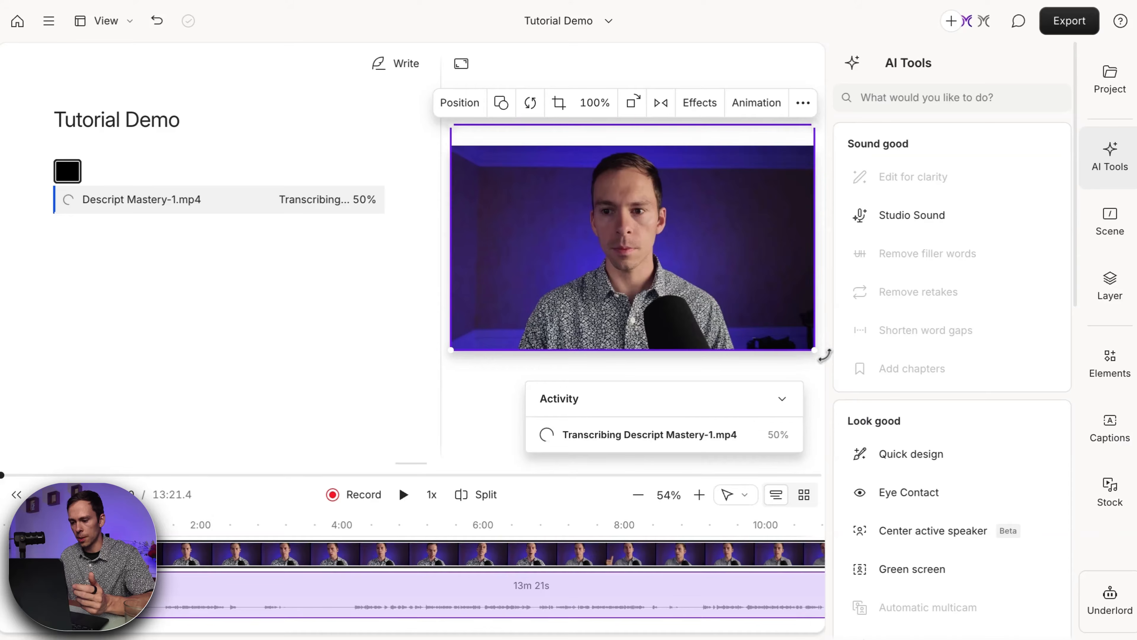
mouse_move(821, 354)
mouse_down()
mouse_move(814, 375)
mouse_move(825, 375)
mouse_move(829, 320)
mouse_move(835, 339)
mouse_move(789, 399)
mouse_move(816, 361)
mouse_up()
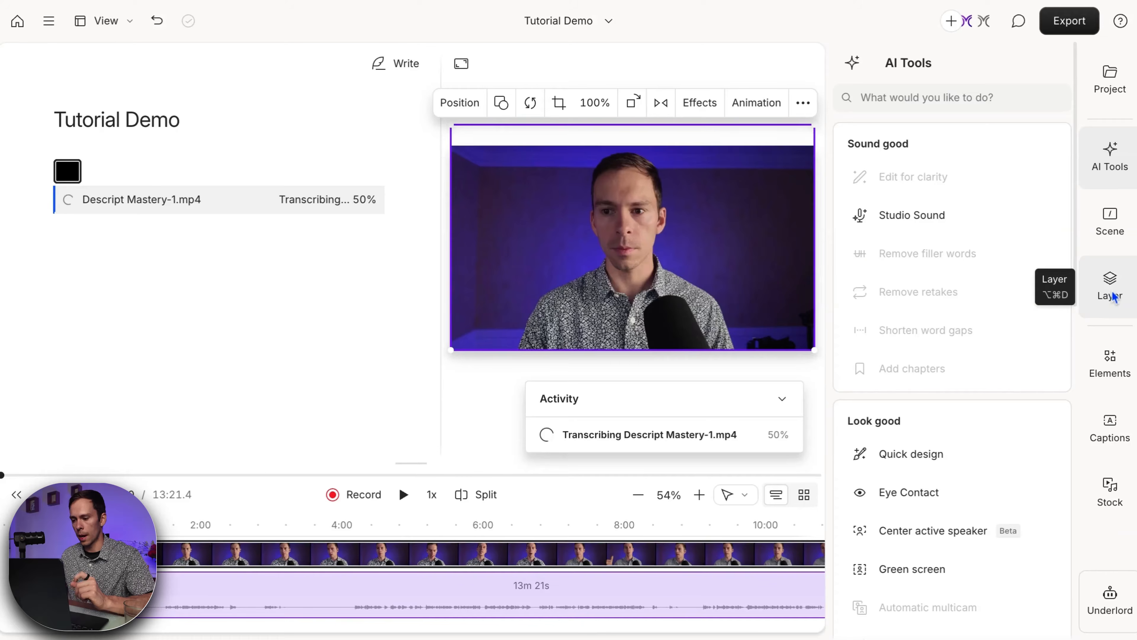
Open the video layer's properties and try a playback speed of 0.5x.
click(1116, 300)
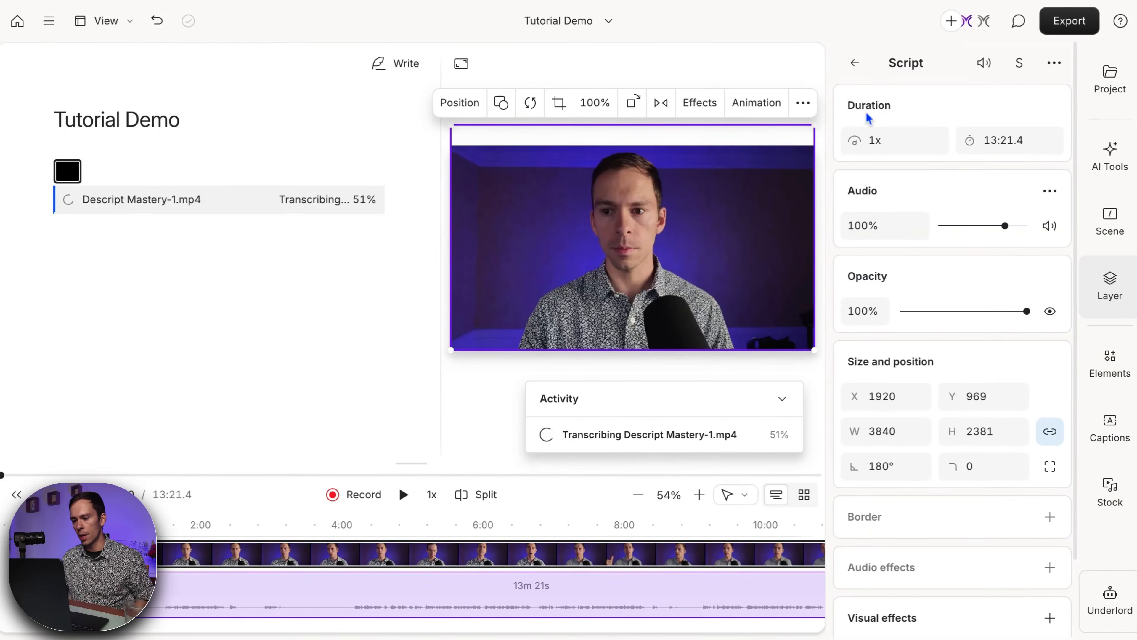
click(880, 141)
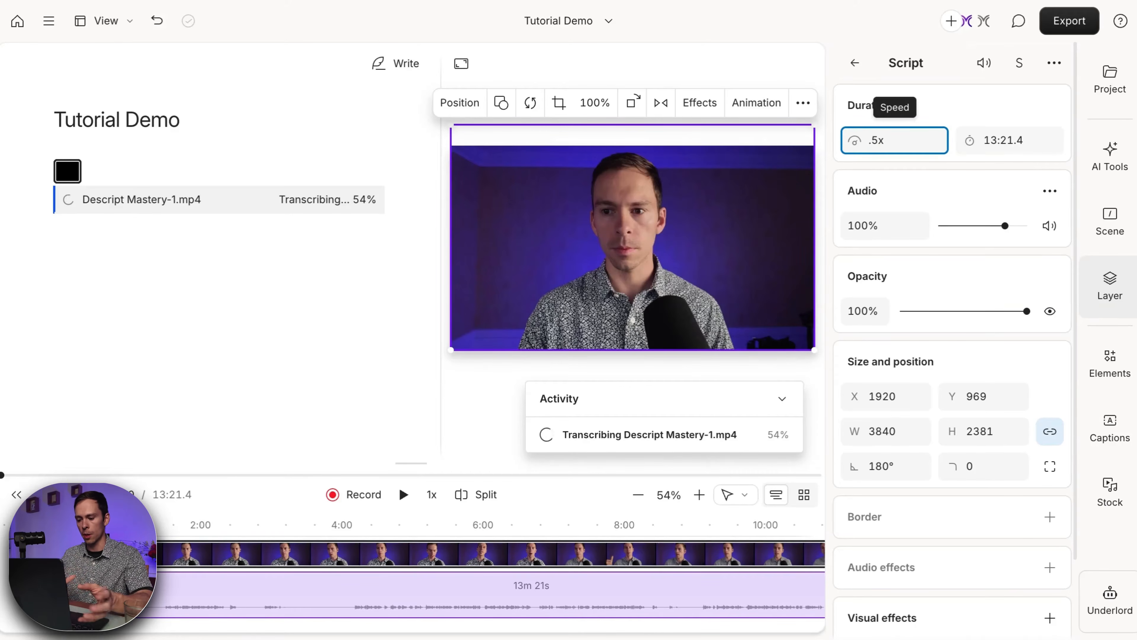
key(BackSpace)
key(BackSpace)
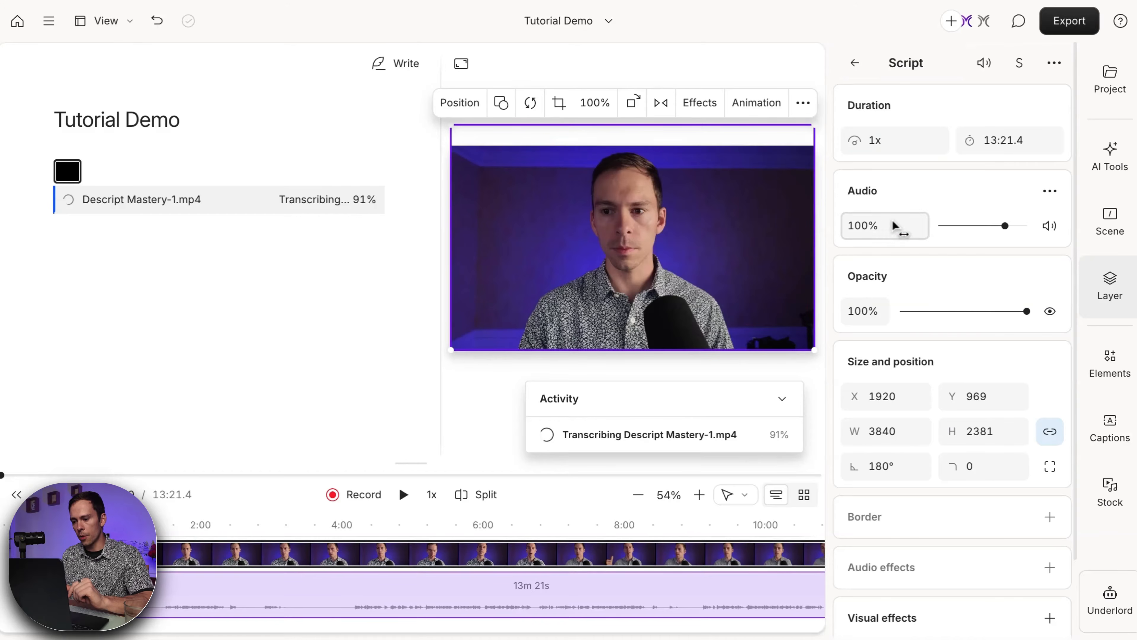
Try audio levels of 120% and 80% on the video layer, and settle on 96%.
click(890, 233)
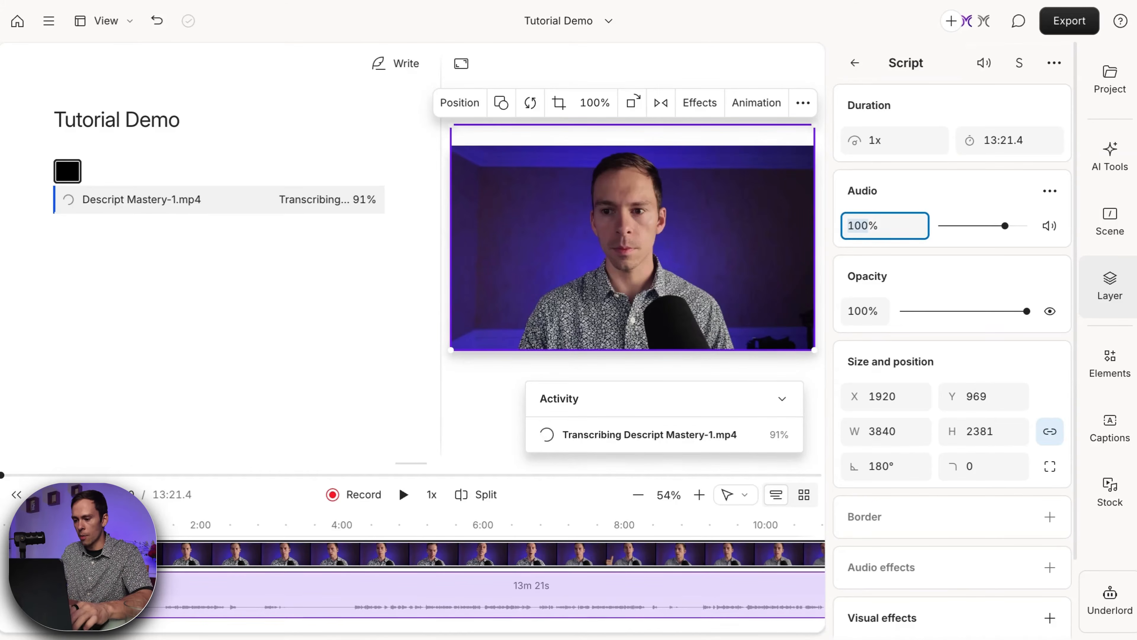
text(120)
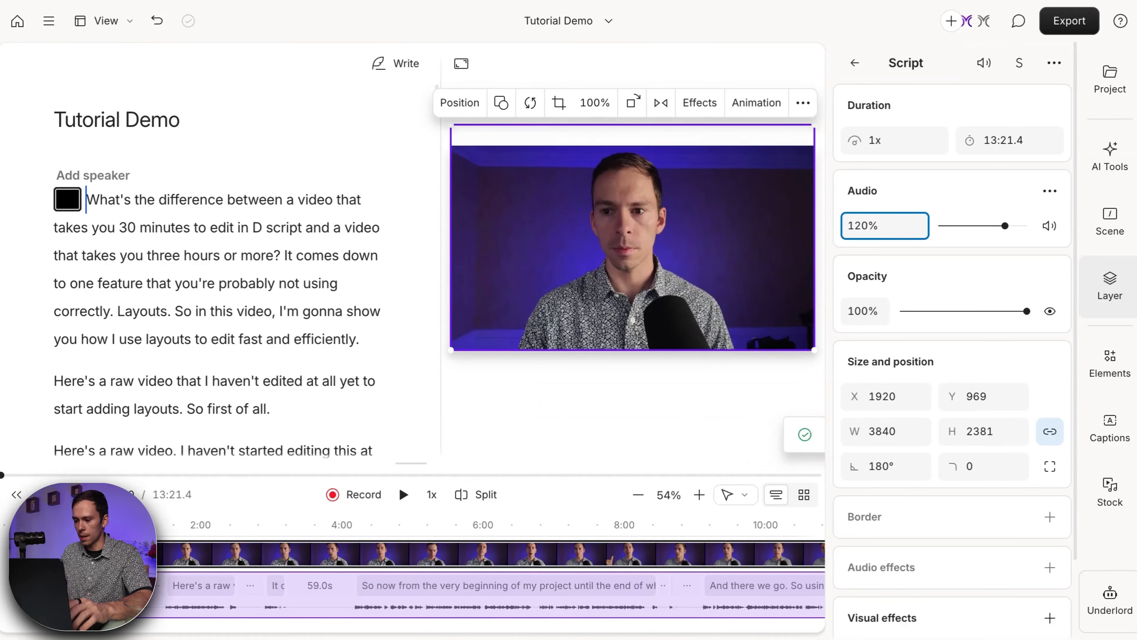
key(Return)
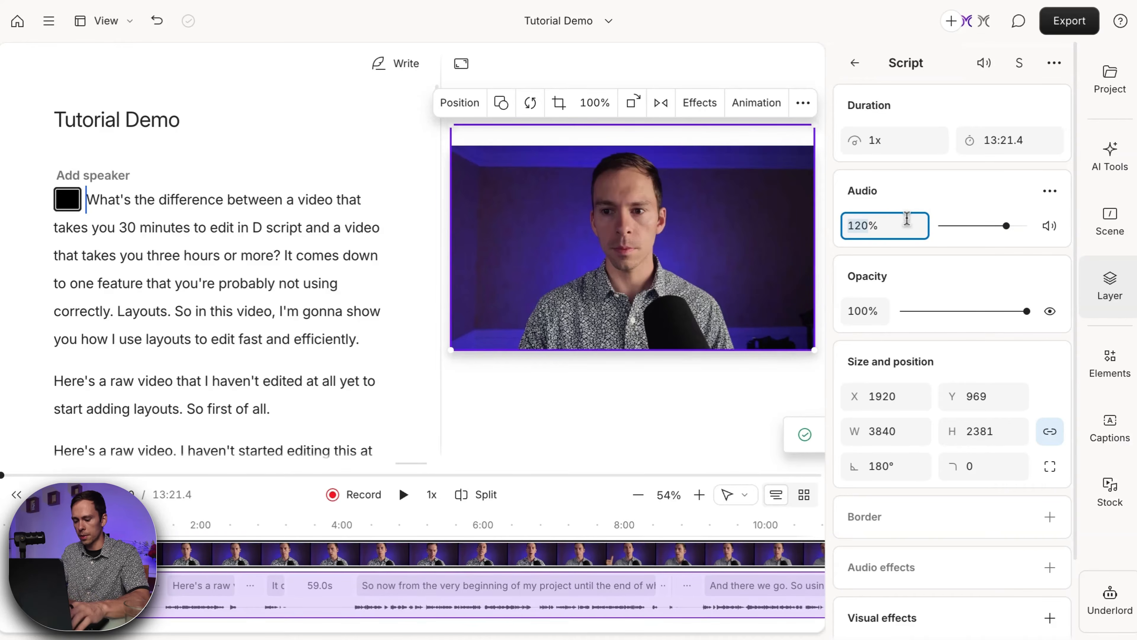
text(80)
key(Return)
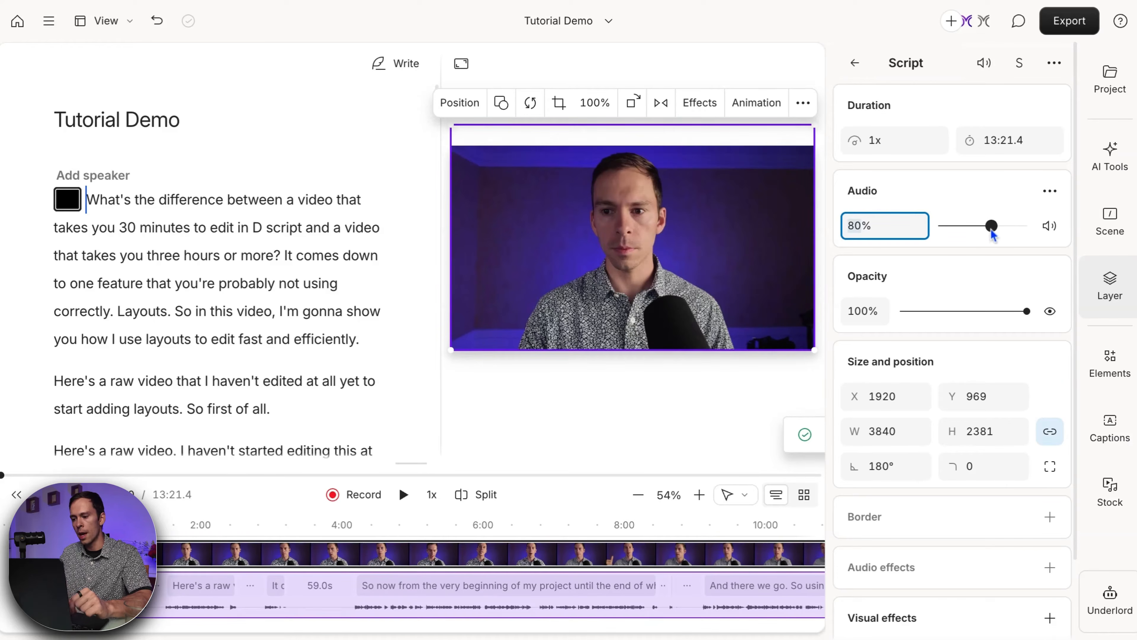
mouse_move(991, 226)
mouse_down()
mouse_move(973, 227)
mouse_move(1002, 223)
mouse_up()
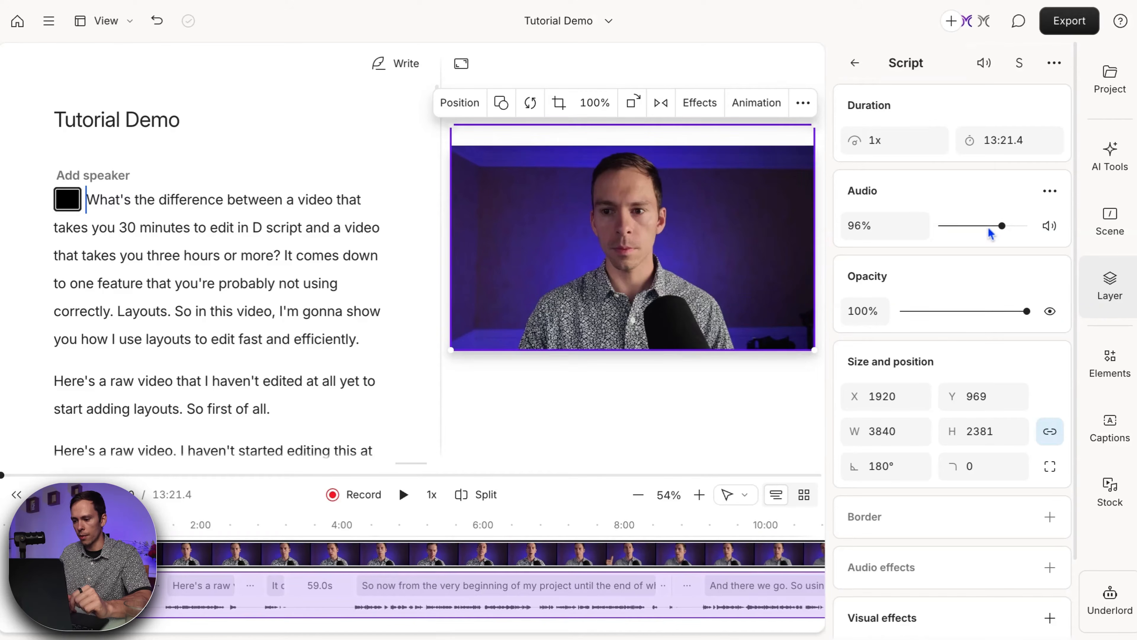
Mute and unmute the layer's audio, and hide its picture and show it again.
click(1050, 232)
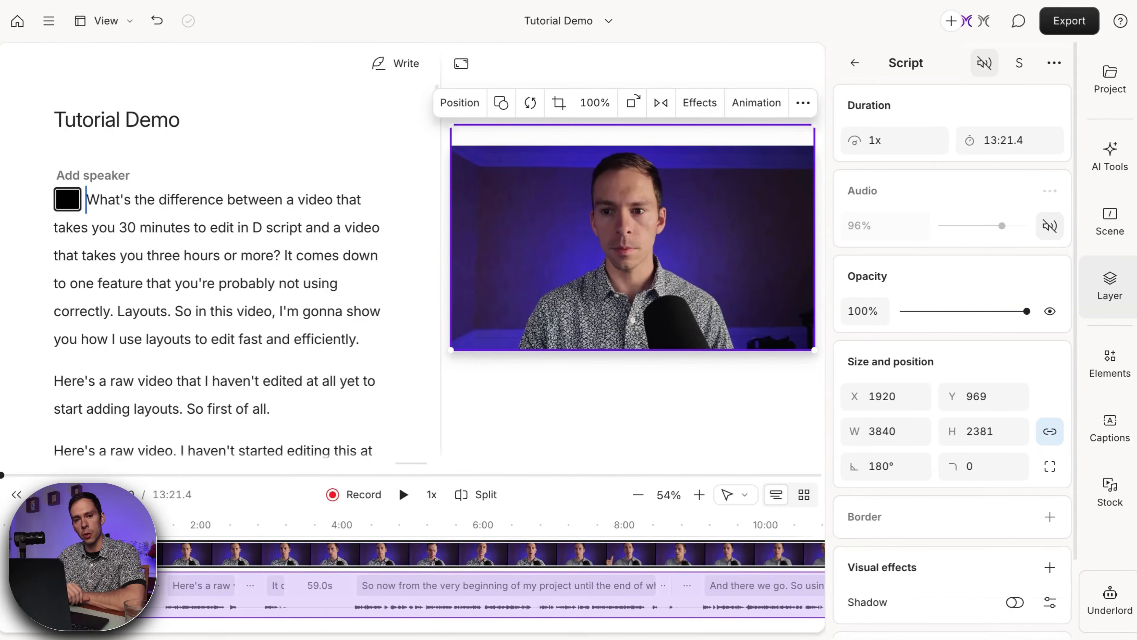
click(1050, 226)
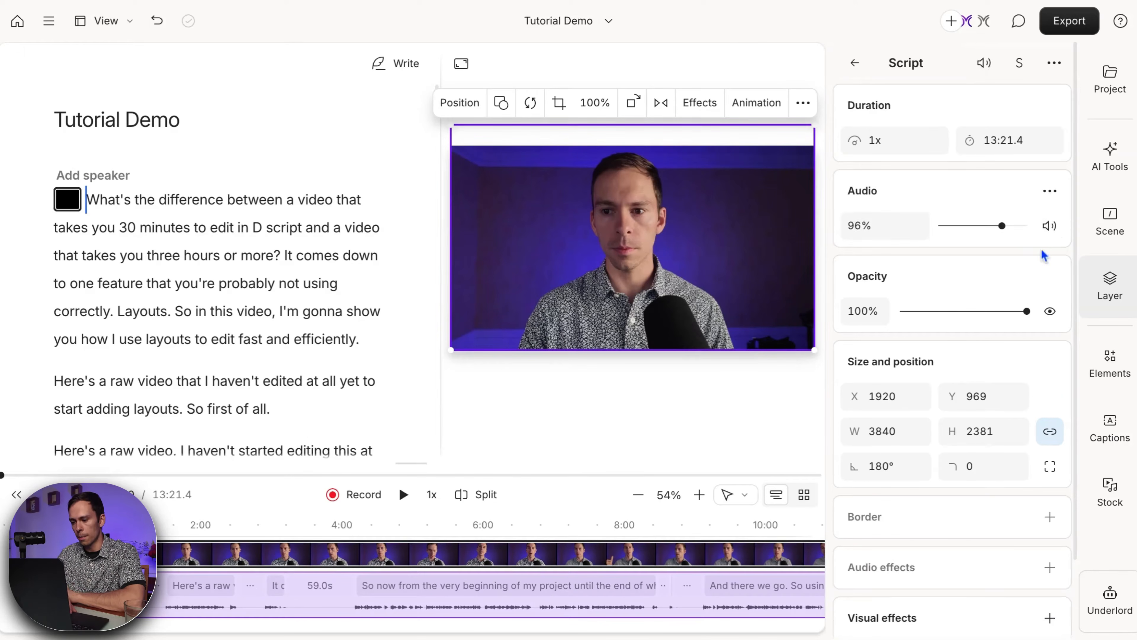
click(1050, 312)
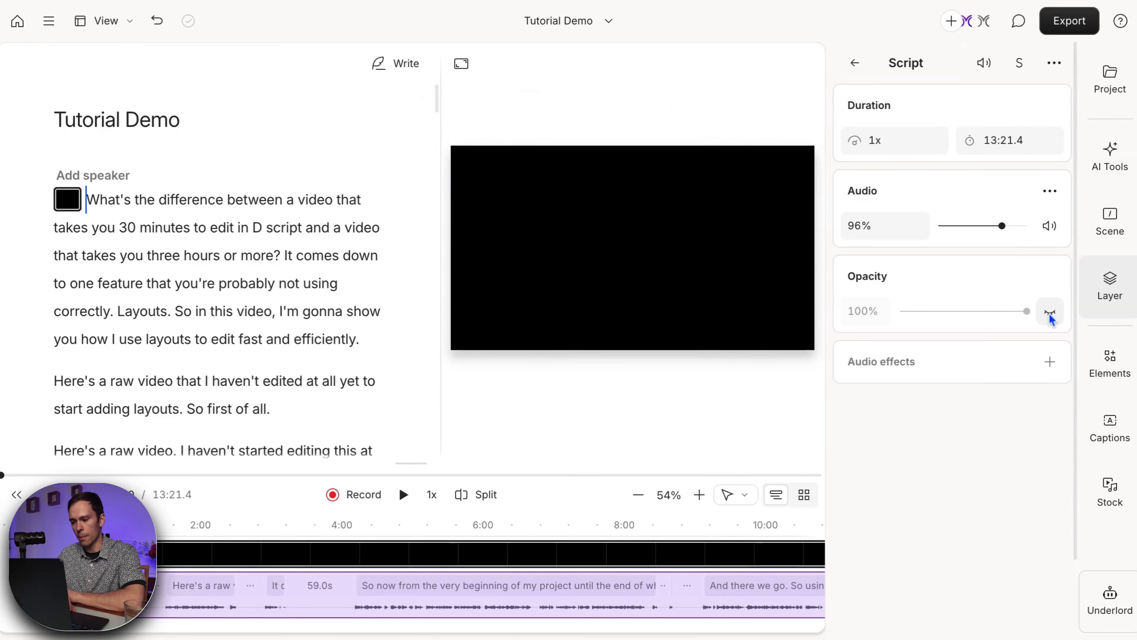
click(1050, 314)
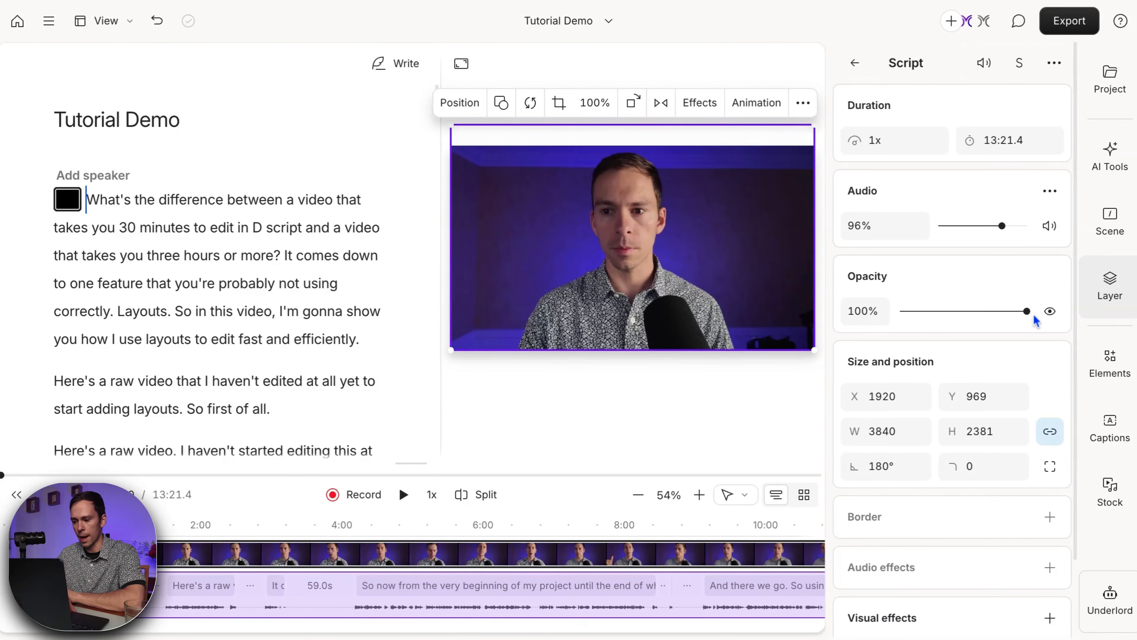
Add the Color adjustments visual effect to the video layer and open its settings.
mouse_move(1027, 312)
mouse_down()
mouse_move(959, 311)
mouse_move(1039, 313)
mouse_up()
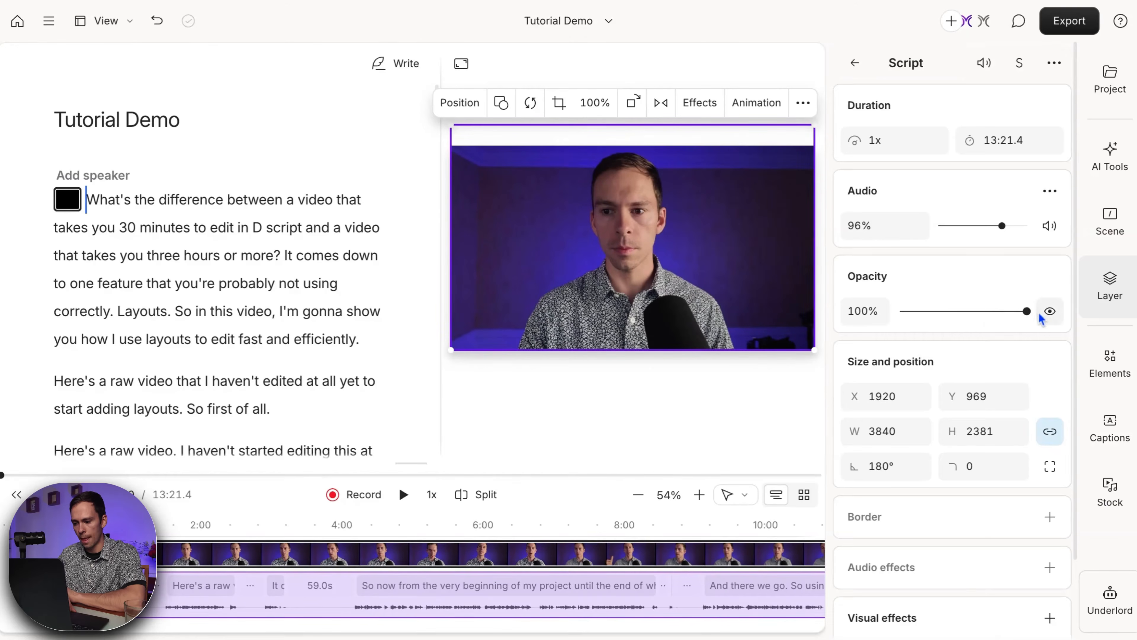
scroll(1039, 313, down, 3)
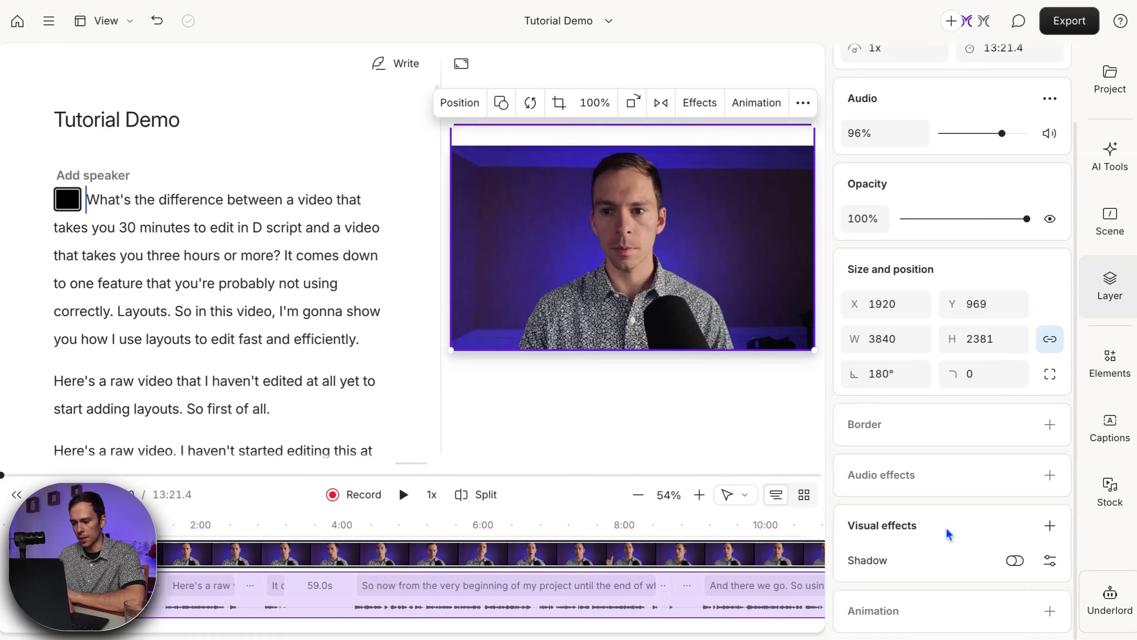
click(1050, 526)
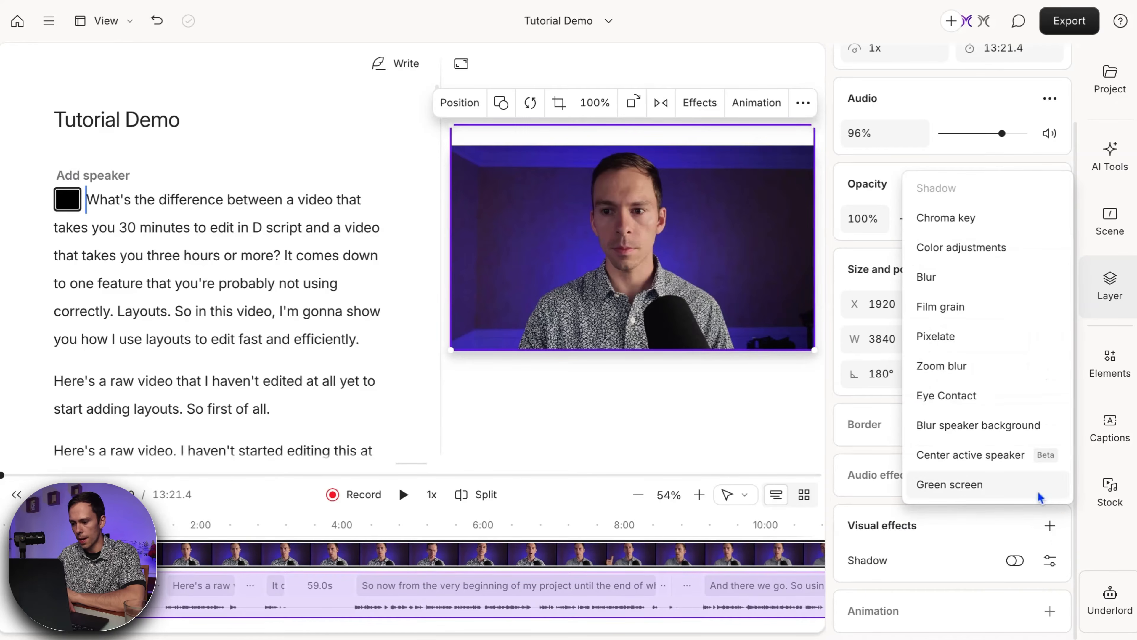
click(968, 251)
scroll(916, 543, down, 1)
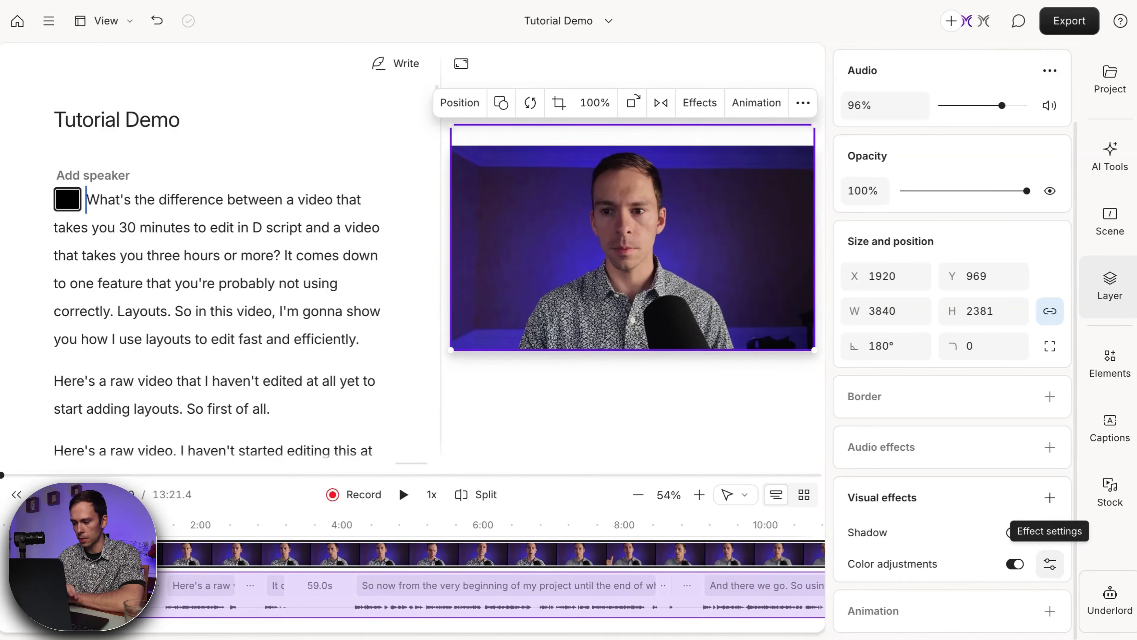
click(1049, 563)
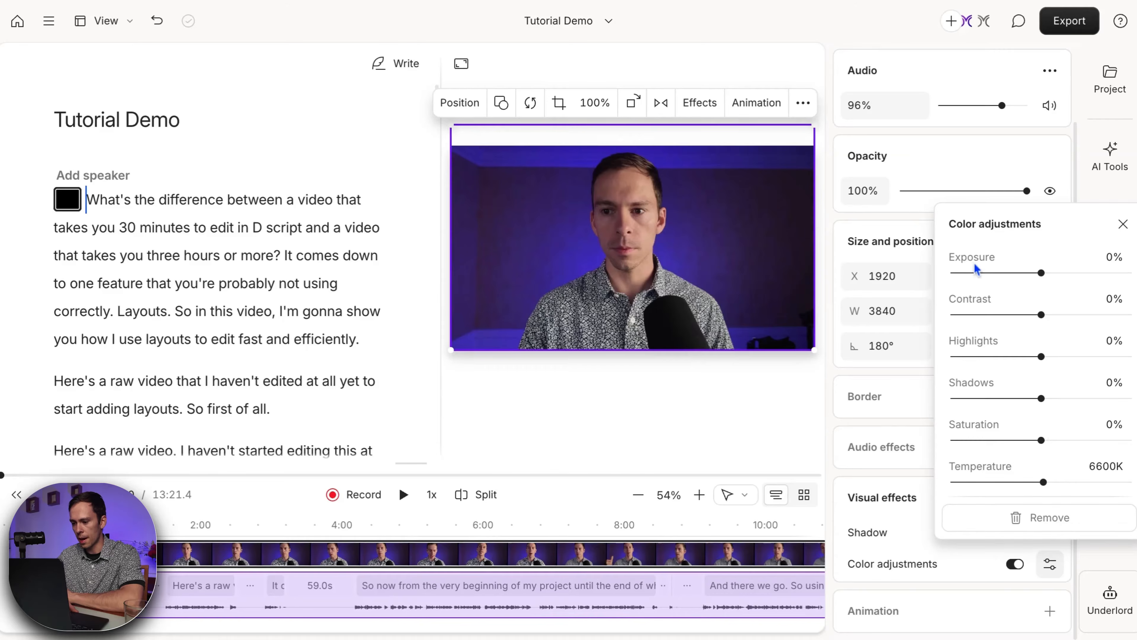
Set the color adjustments to 20% exposure and 18% saturation, and close the effect settings.
drag(1040, 272, 1060, 271)
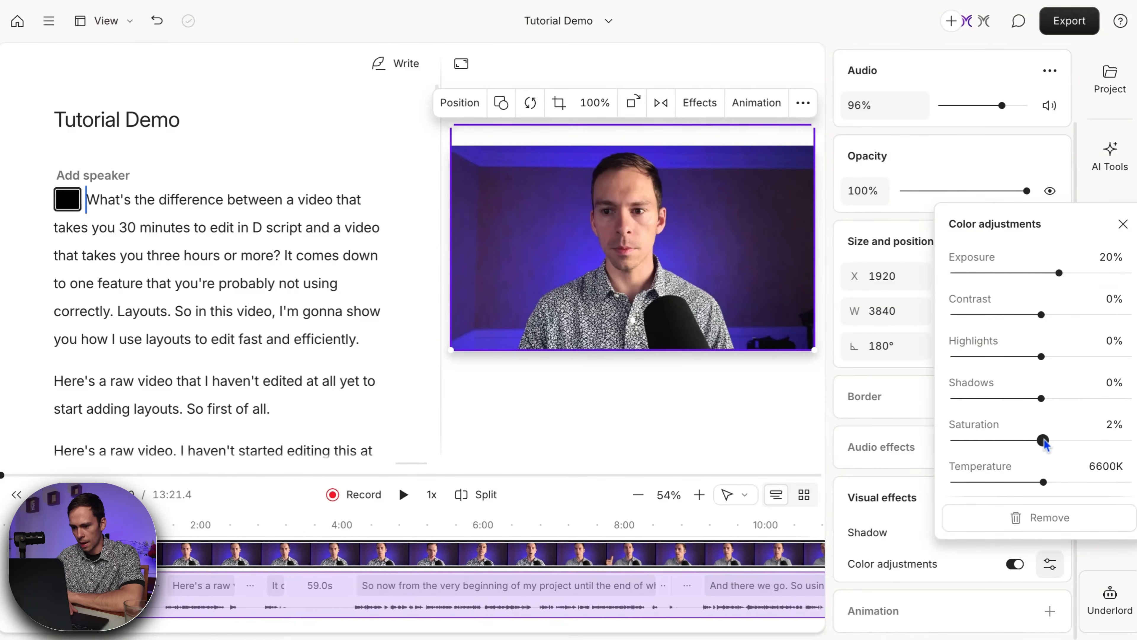
drag(1045, 440, 1054, 441)
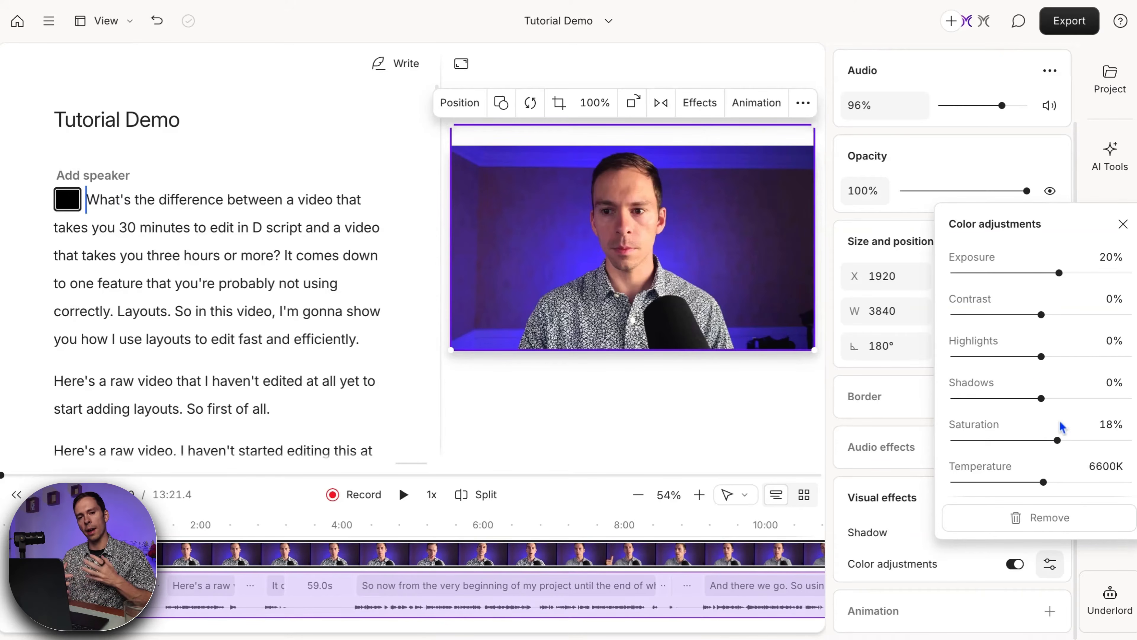
click(668, 419)
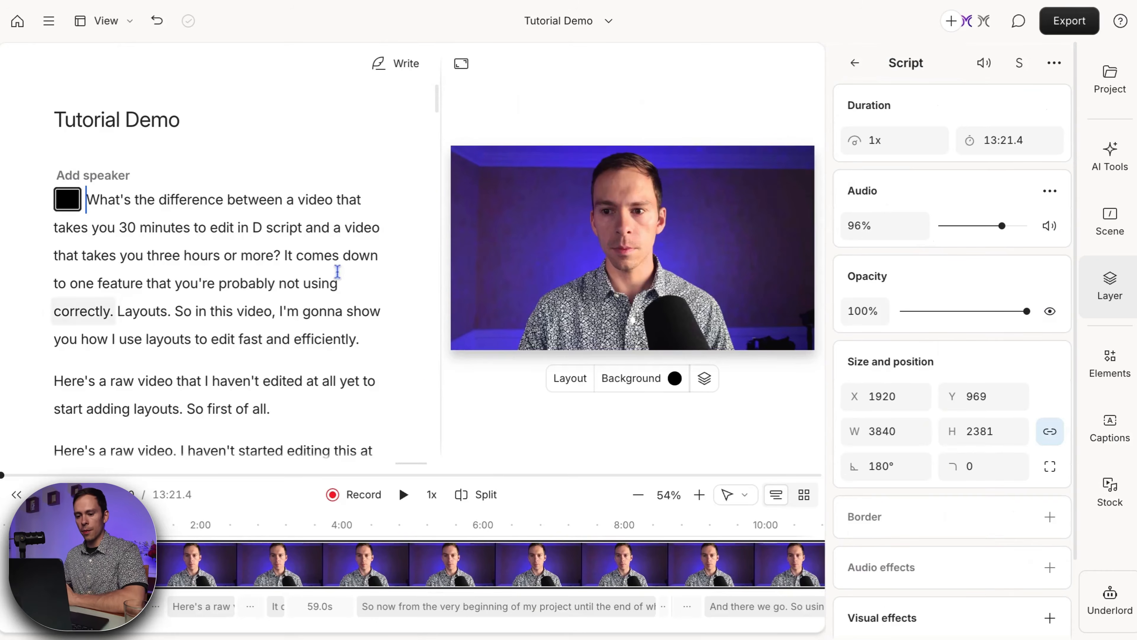
Highlight the script from its opening question through "edited at all yet", and clear the selection.
double_click(317, 256)
drag(97, 188, 362, 377)
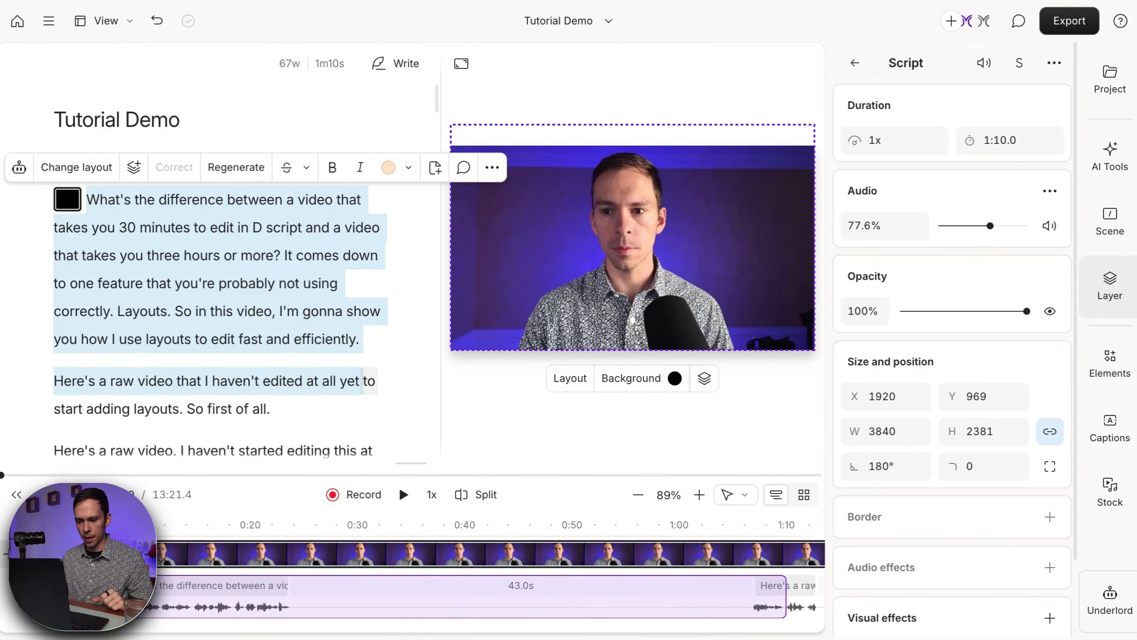
click(221, 283)
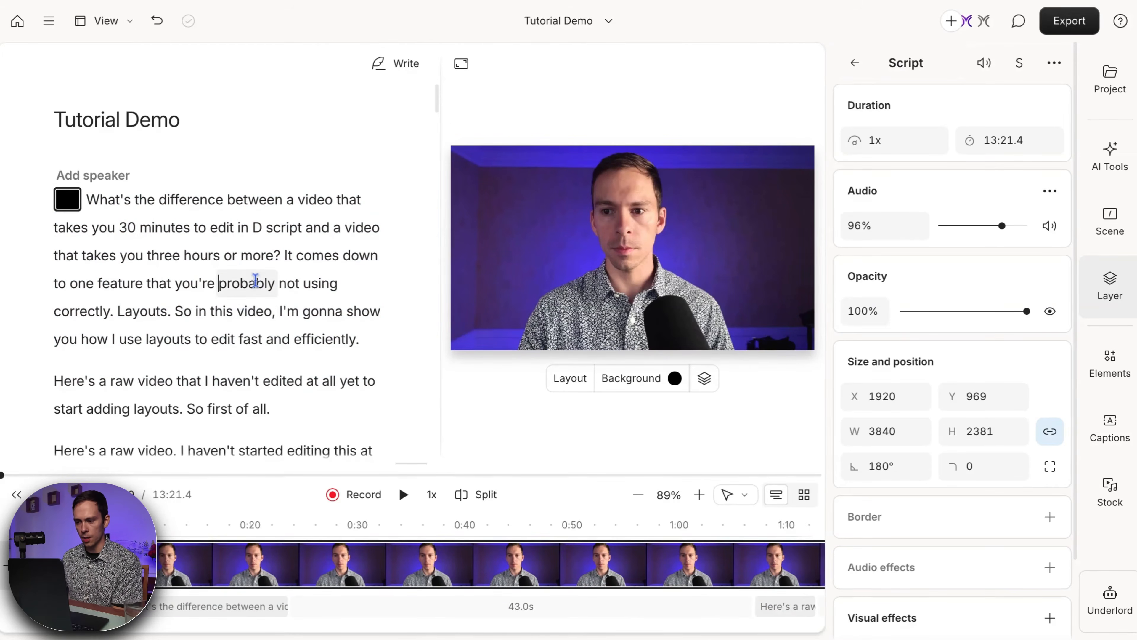
Try deleting the opening question, from "What's the difference" through "three hours or more?", from the script, and undo the deletion.
drag(87, 198, 291, 256)
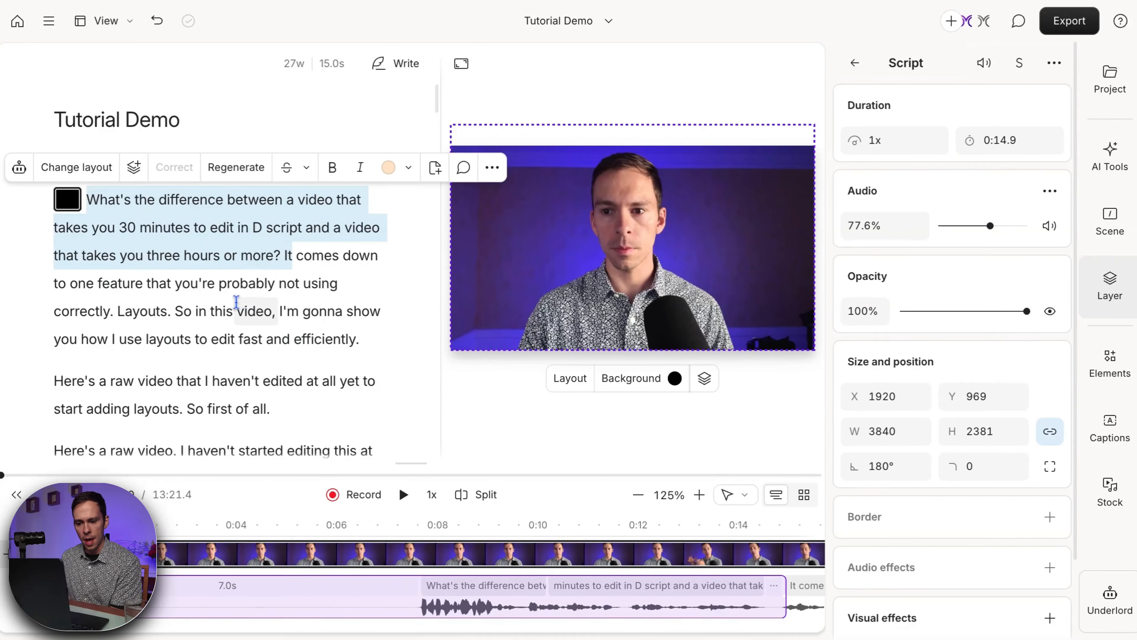
click(165, 224)
click(93, 197)
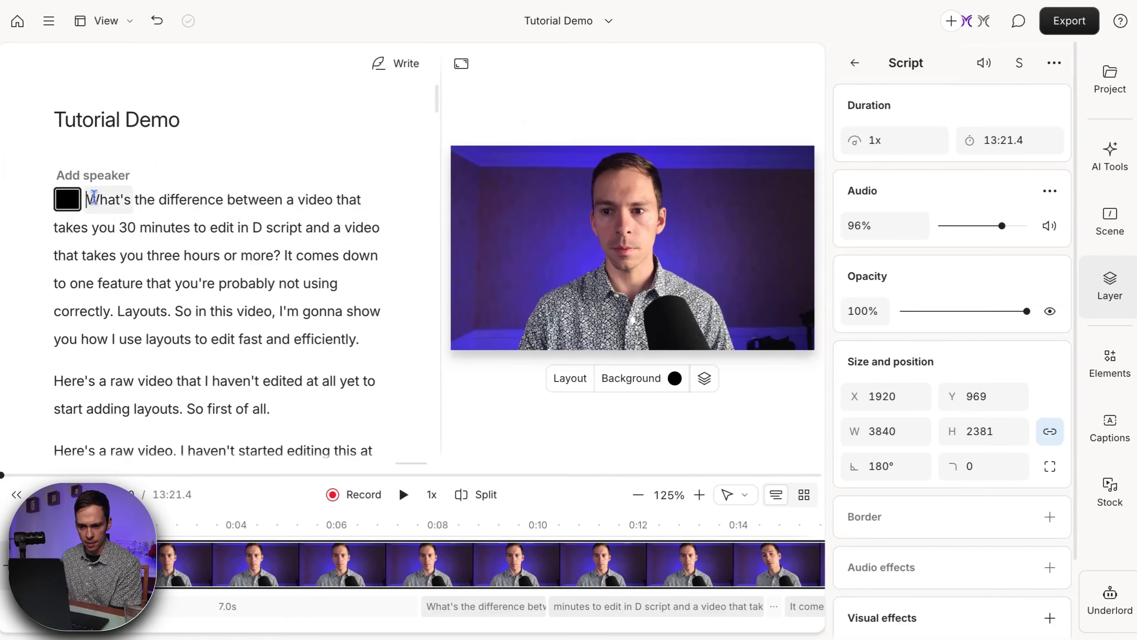
drag(93, 197, 285, 255)
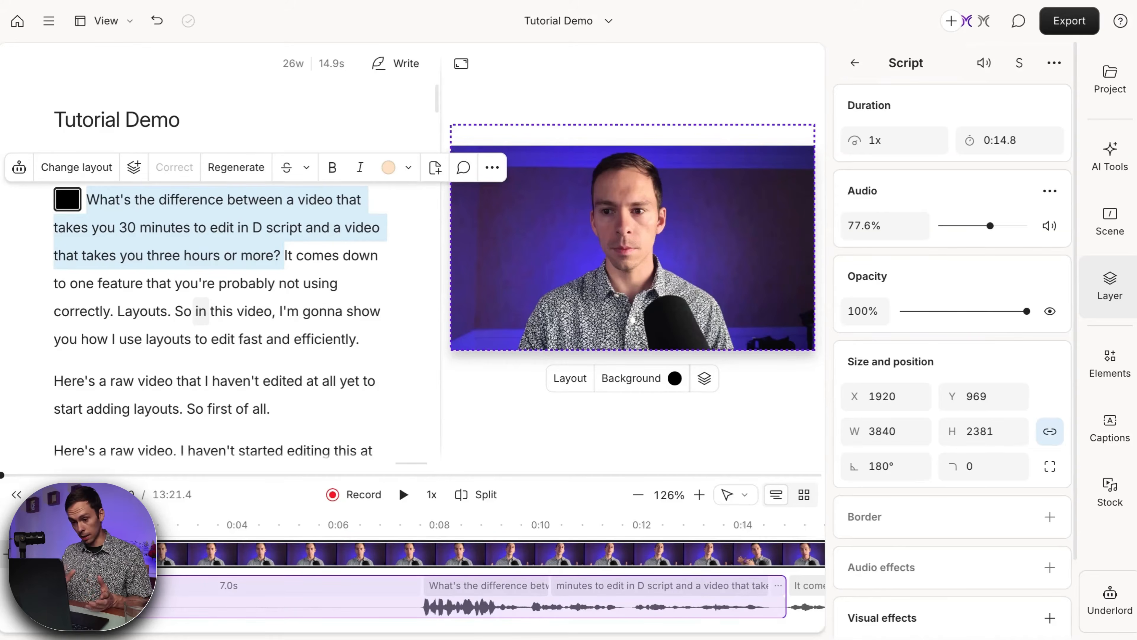
key(BackSpace)
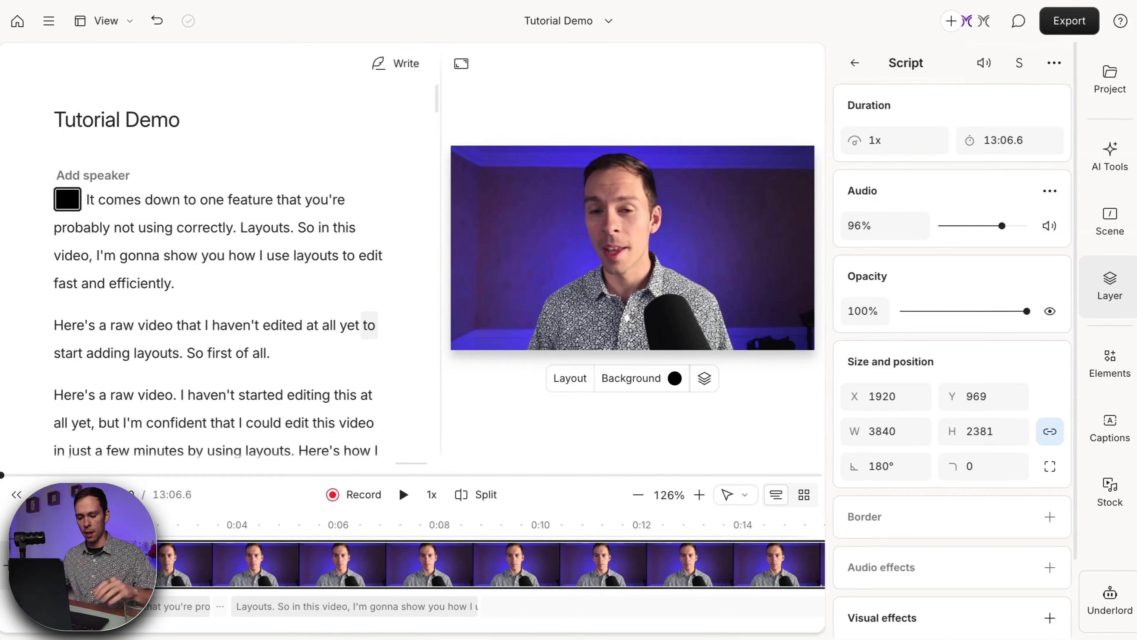
key(ctrl+z)
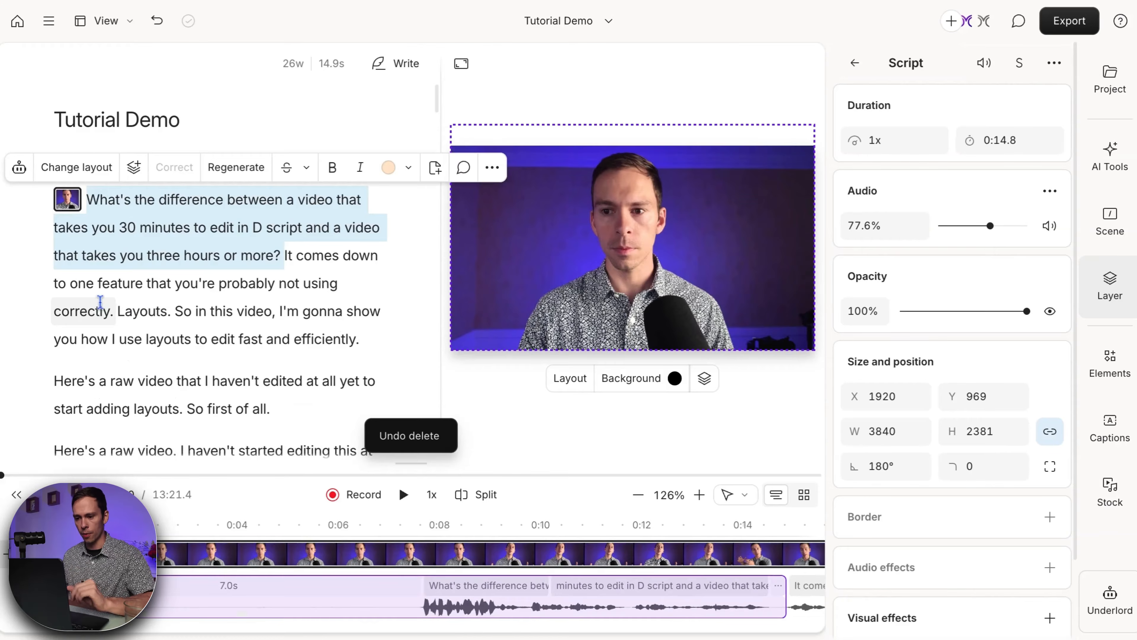
Highlight the opening script text through "that you're probably", and clear the selection.
click(122, 310)
drag(128, 200, 289, 278)
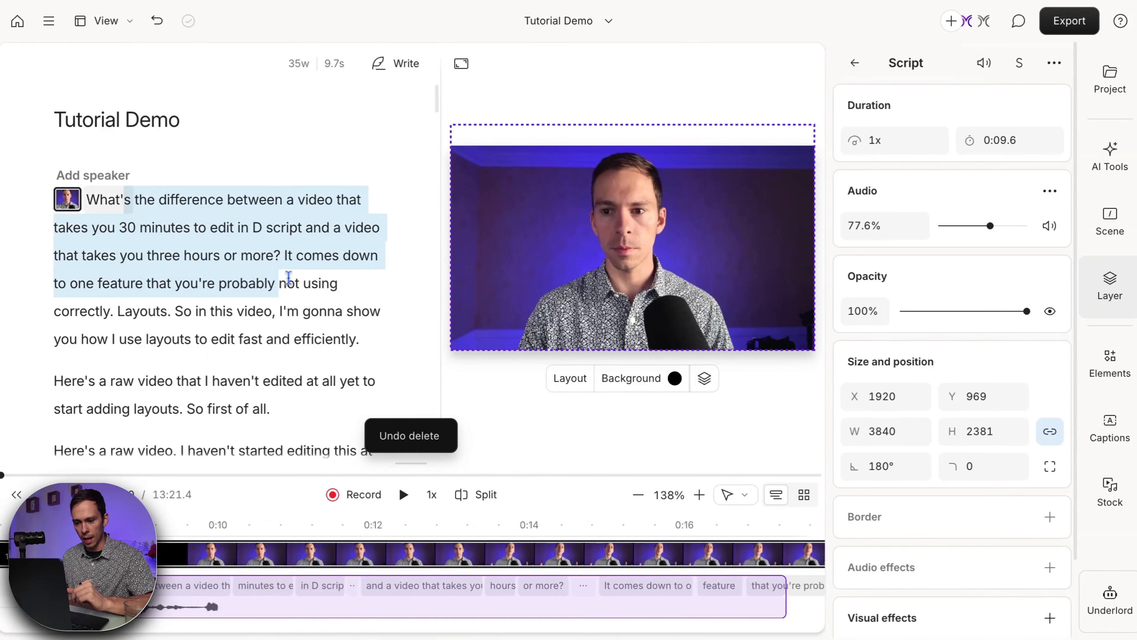
click(277, 295)
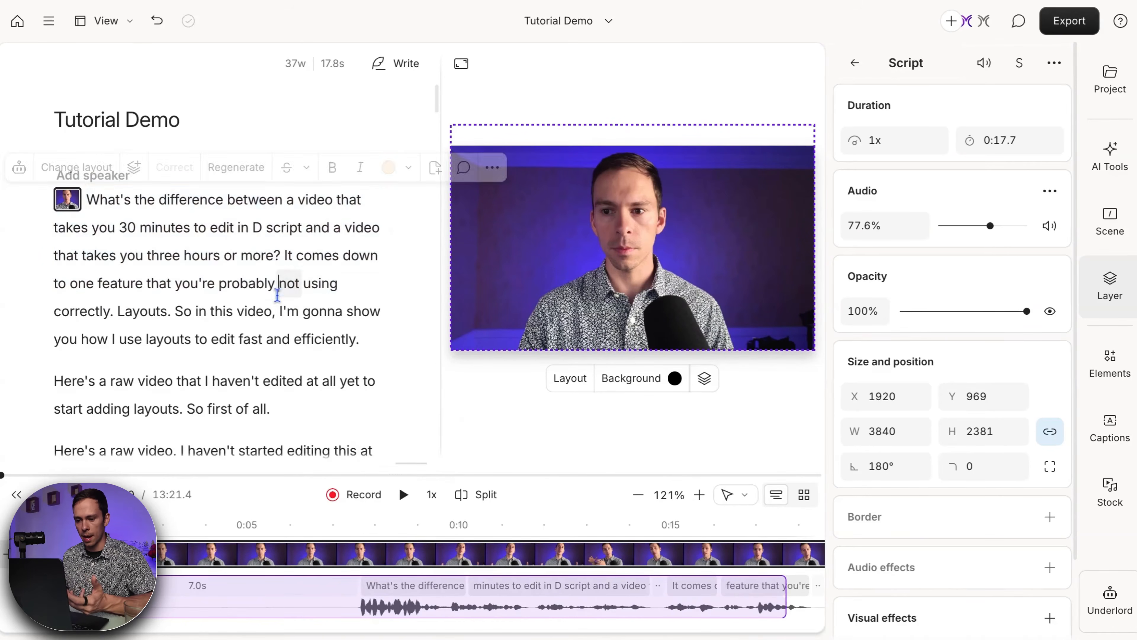
Collapse the timeline, and reopen it taller so the waveform gets more room.
scroll(289, 344, down, 1)
scroll(289, 346, up, 1)
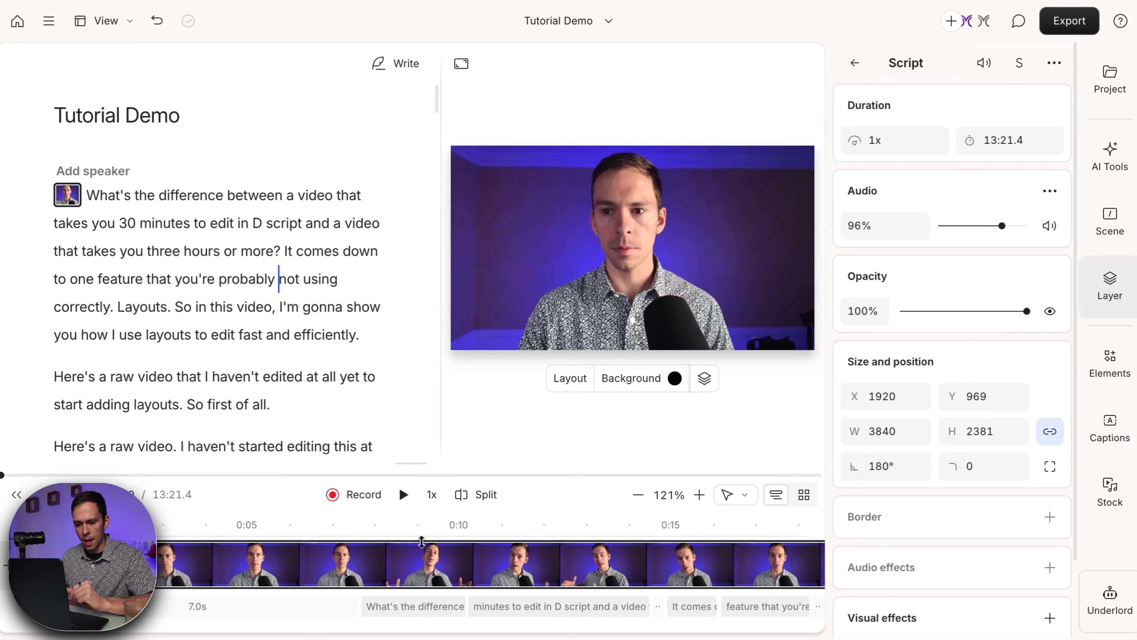
click(416, 463)
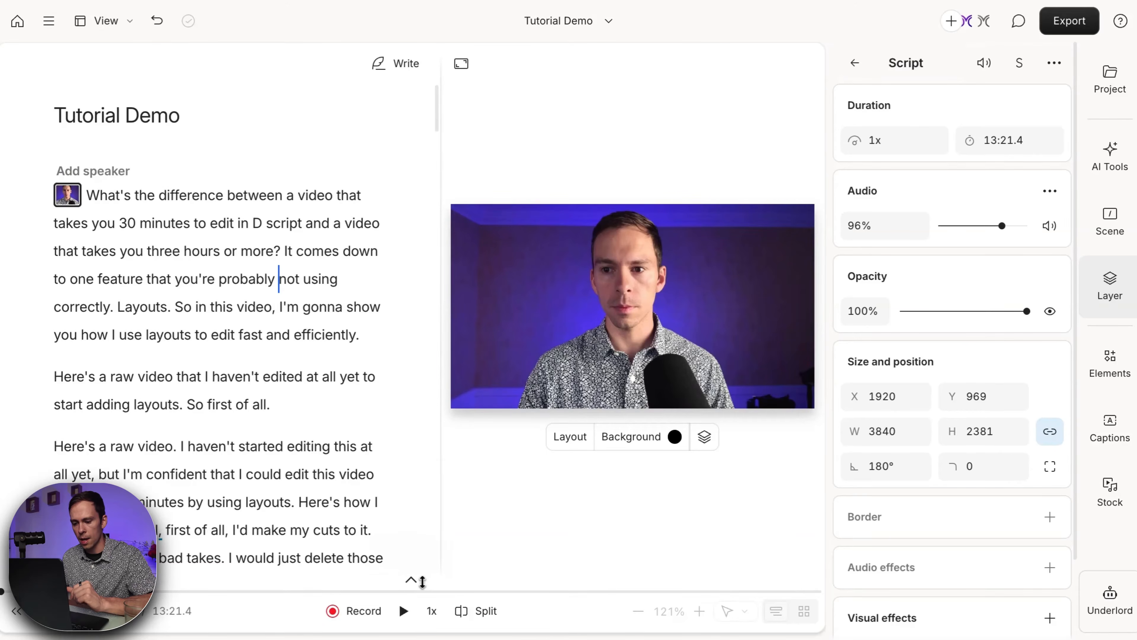
drag(422, 581, 416, 289)
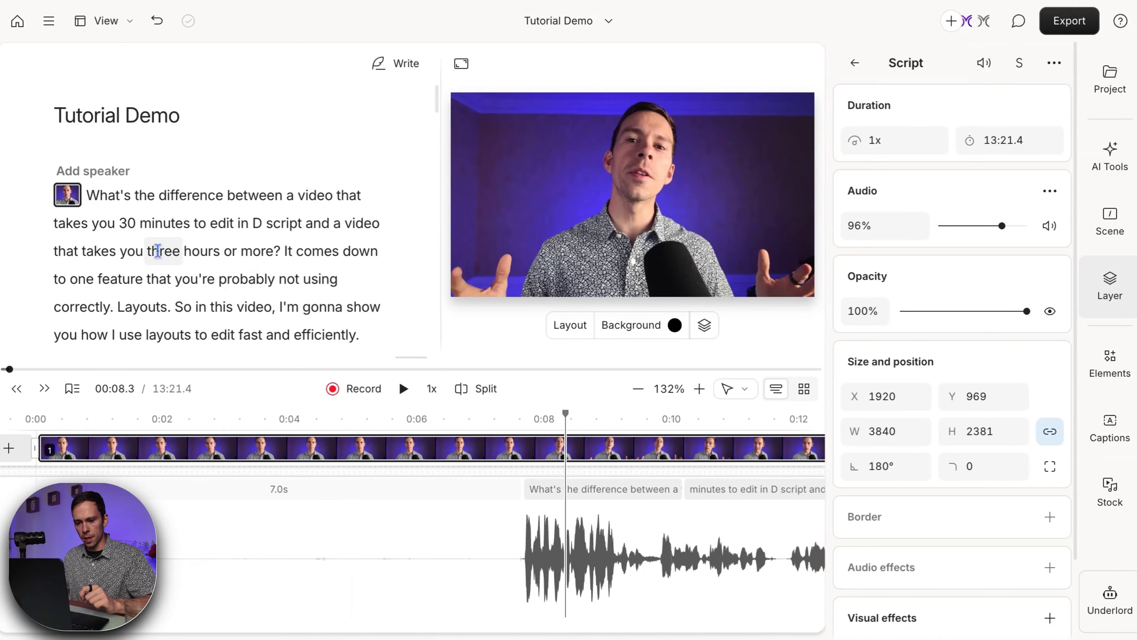
Try deleting the words "three hours or more?" from the script, and undo the deletion.
drag(149, 251, 281, 252)
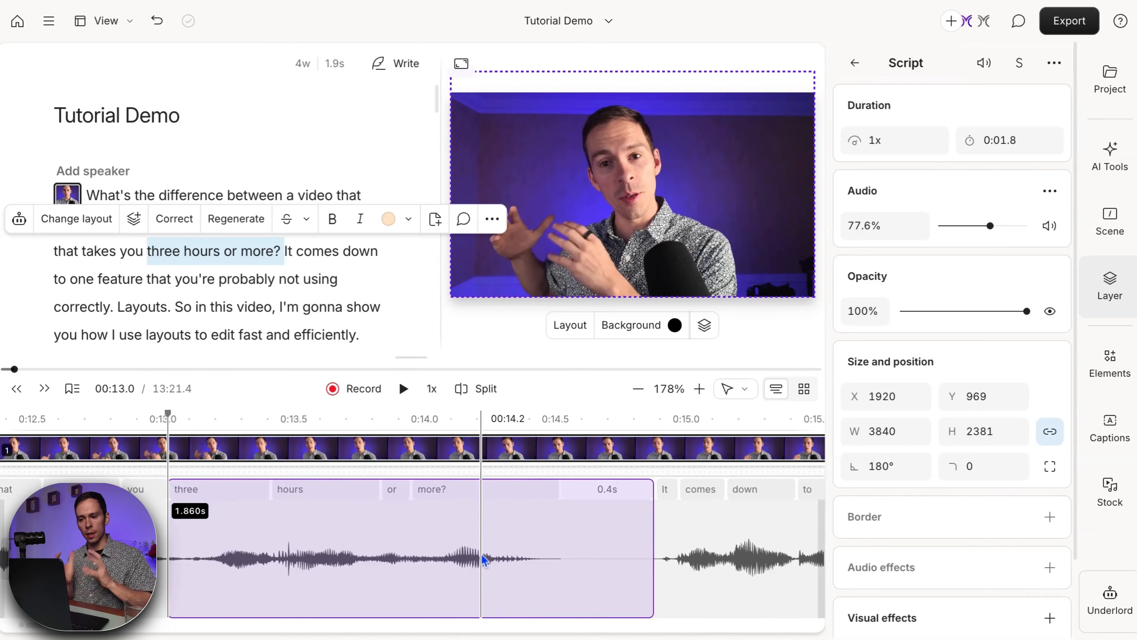
key(BackSpace)
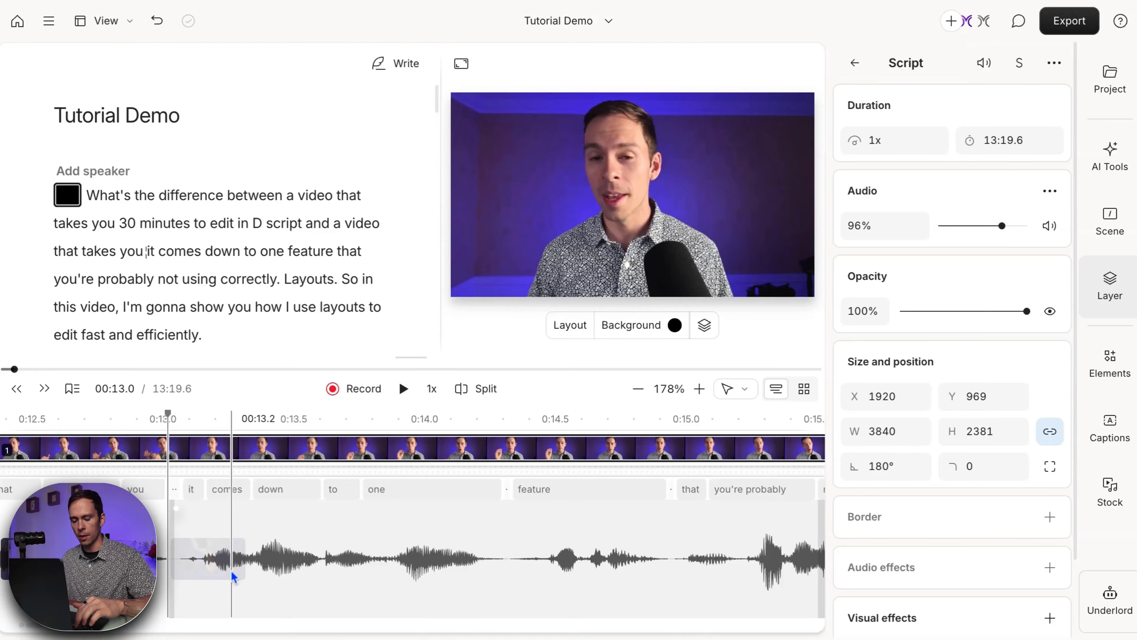
key(ctrl+z)
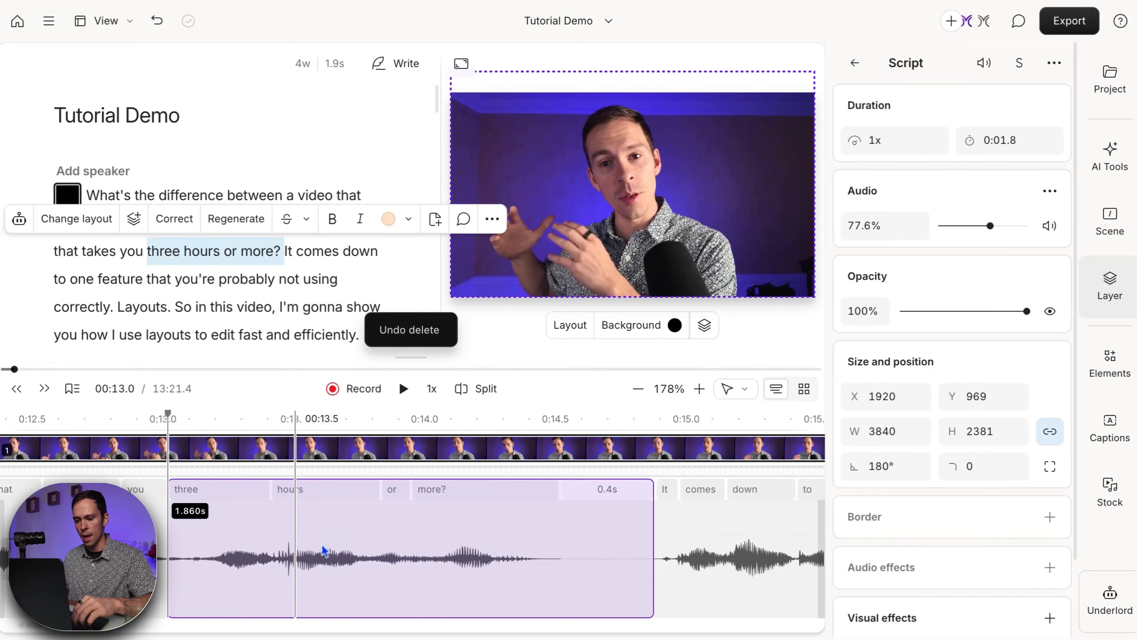
Return to the start of the timeline and trim the silent gap before "What's the difference" off the script clip.
scroll(350, 516, down, 4)
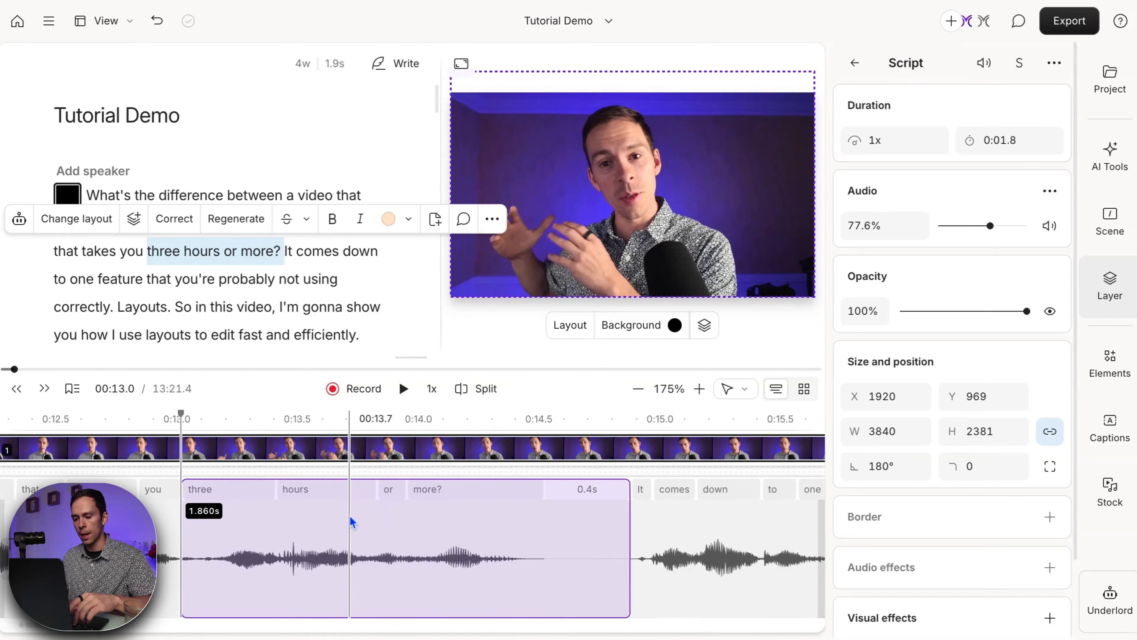
scroll(349, 515, left, 3)
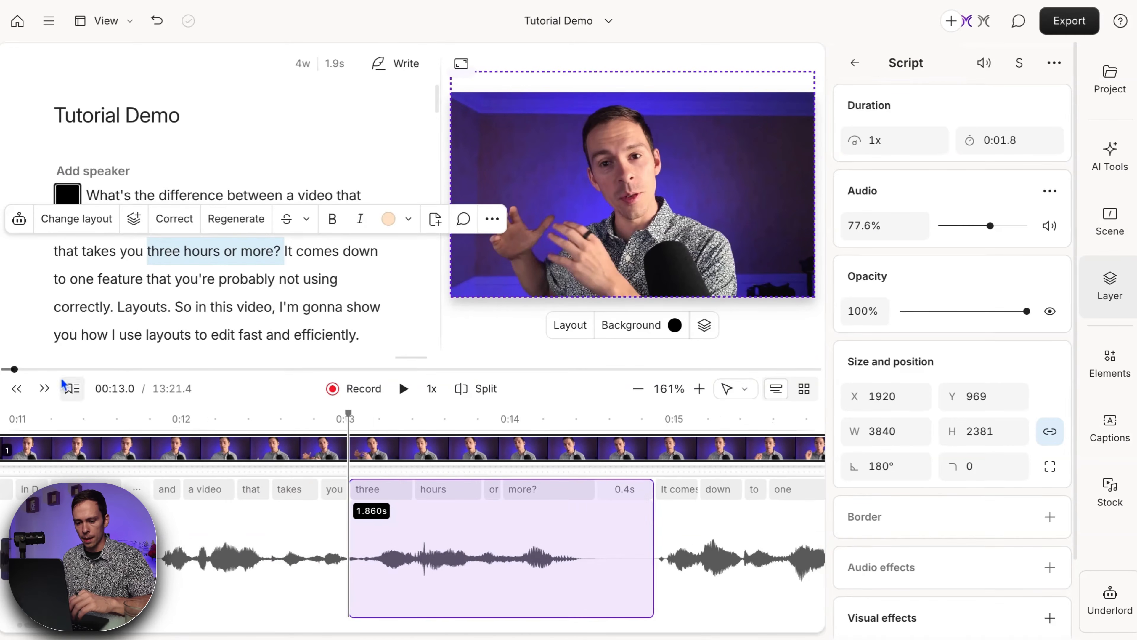
click(16, 388)
scroll(596, 589, down, 5)
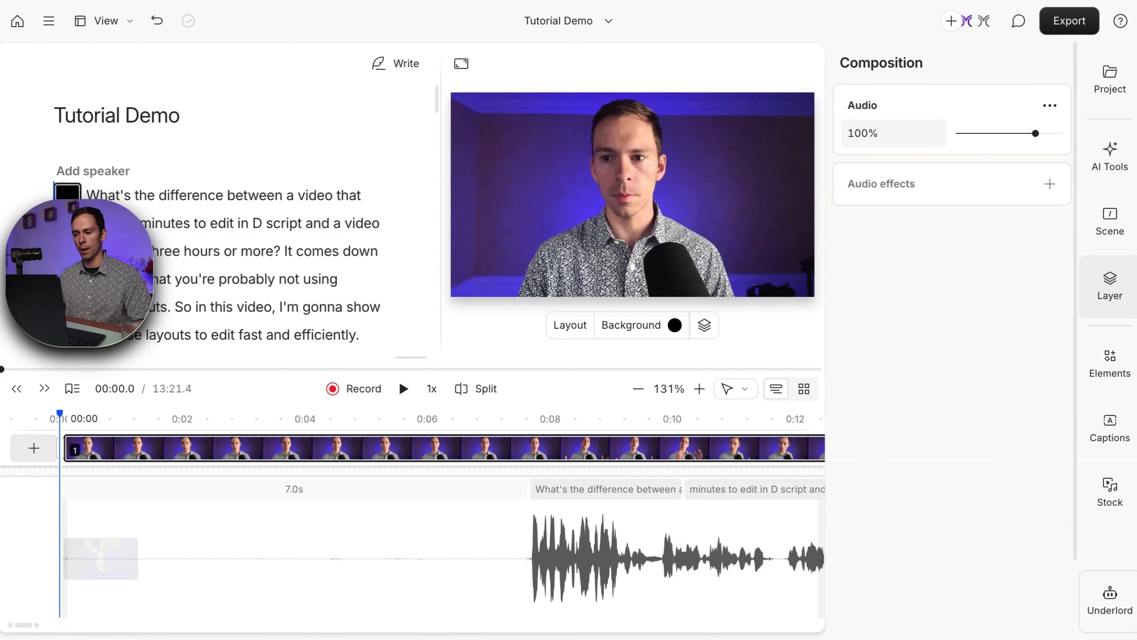
click(68, 508)
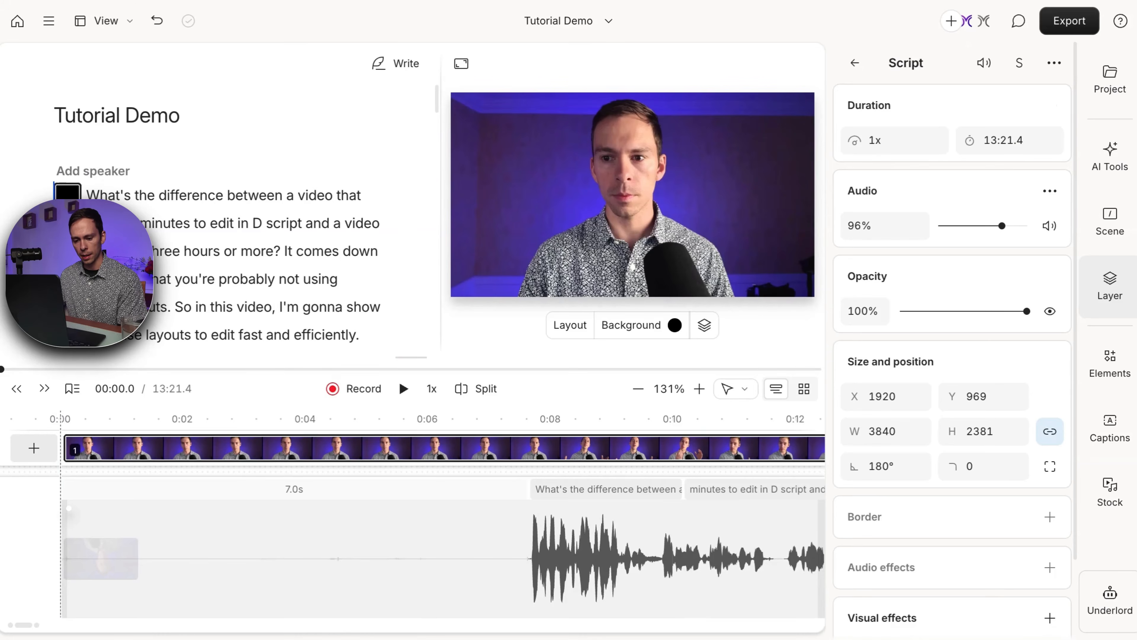
drag(67, 557, 531, 478)
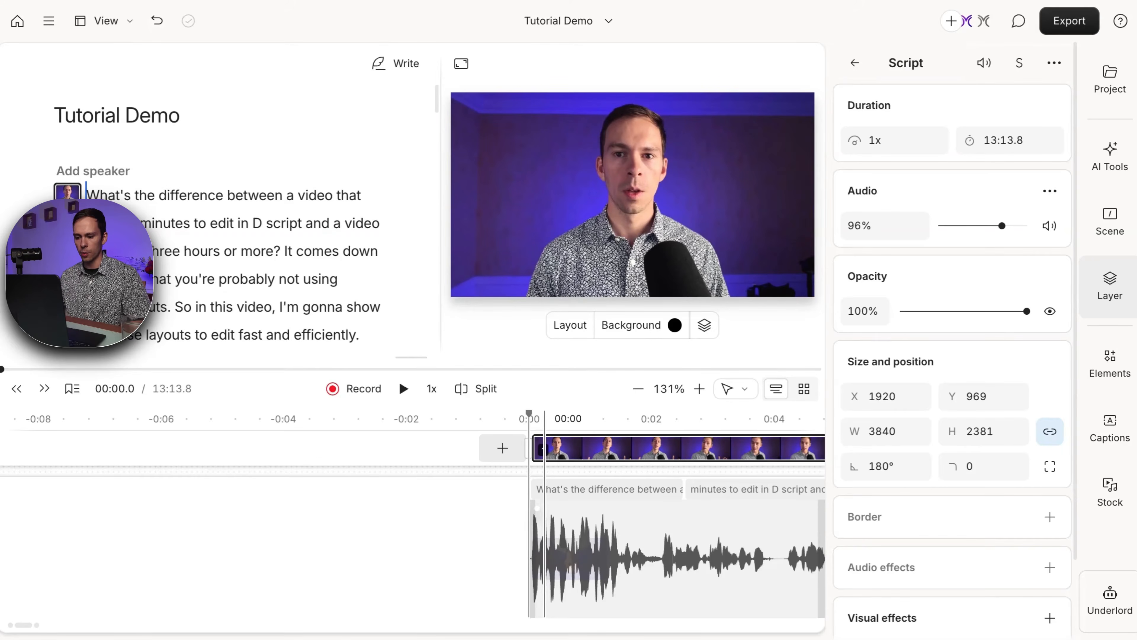
Play the trimmed opening from the start to check it, and pause after a few words.
scroll(542, 557, right, 5)
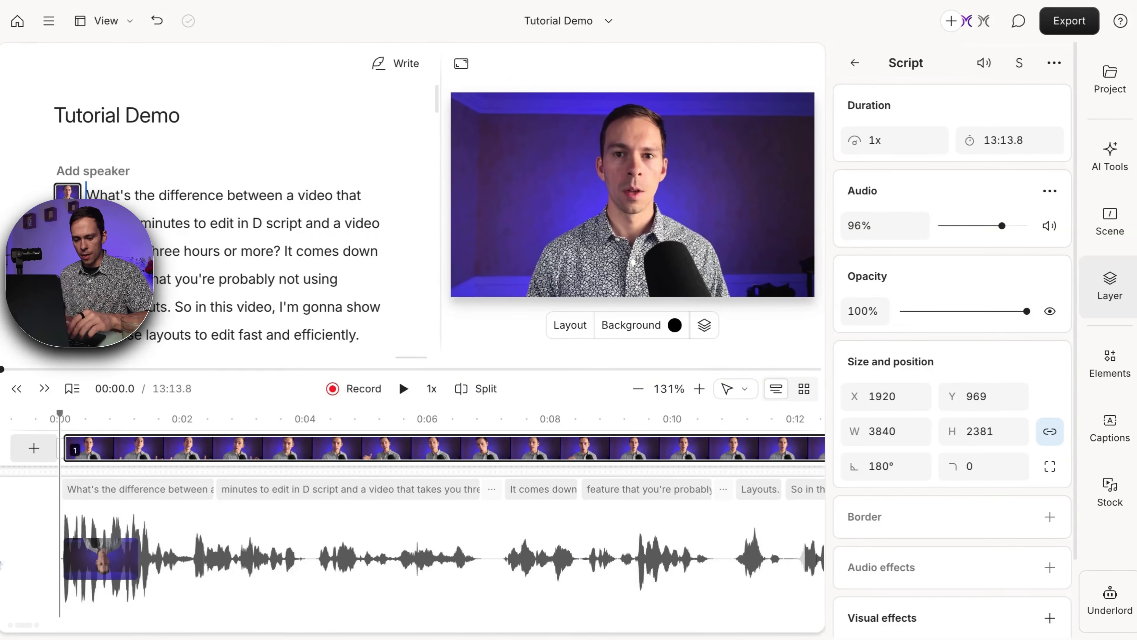
scroll(30, 554, up, 5)
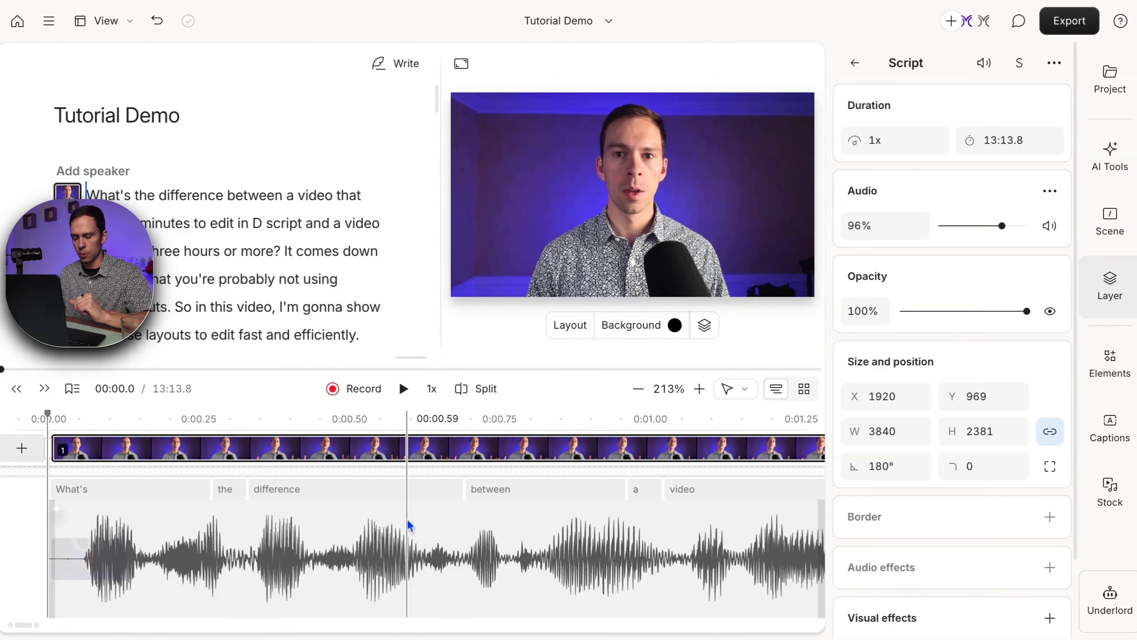
click(403, 388)
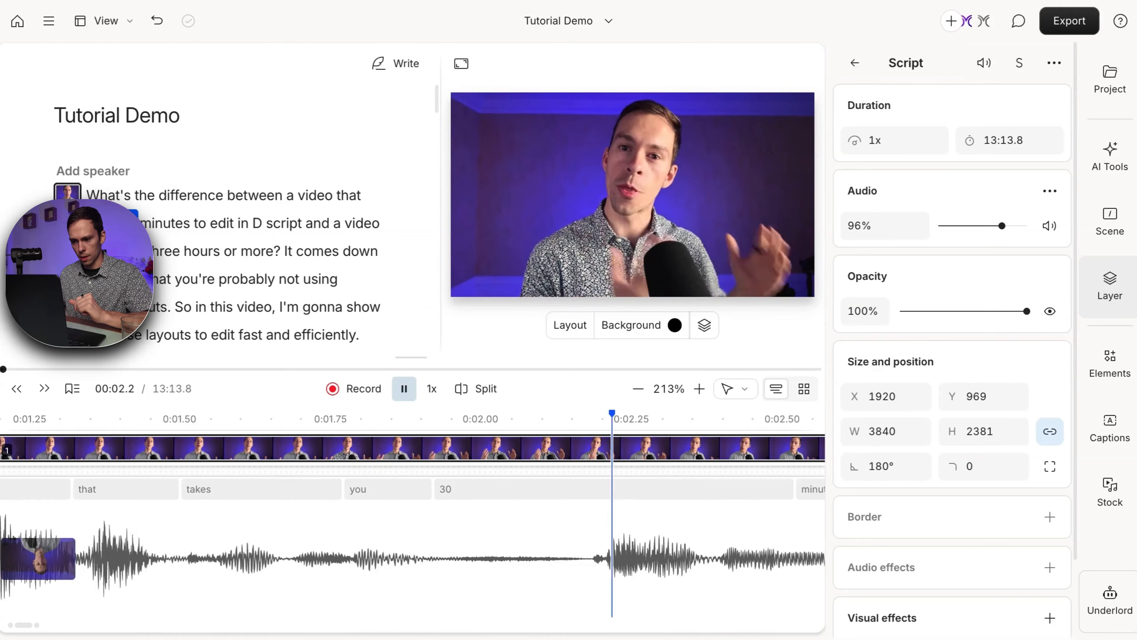
key(space)
Cut the 0.4 s silent gap between "correctly." and "Layouts." out of the script track in the timeline.
scroll(406, 541, down, 2)
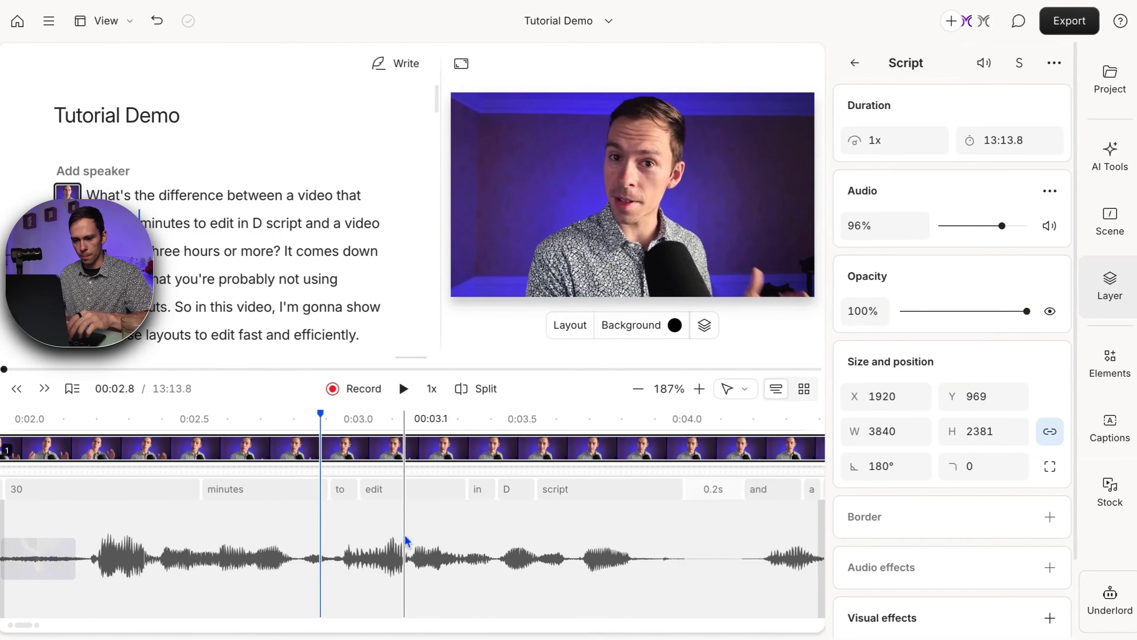
scroll(407, 542, down, 1)
scroll(412, 543, right, 10)
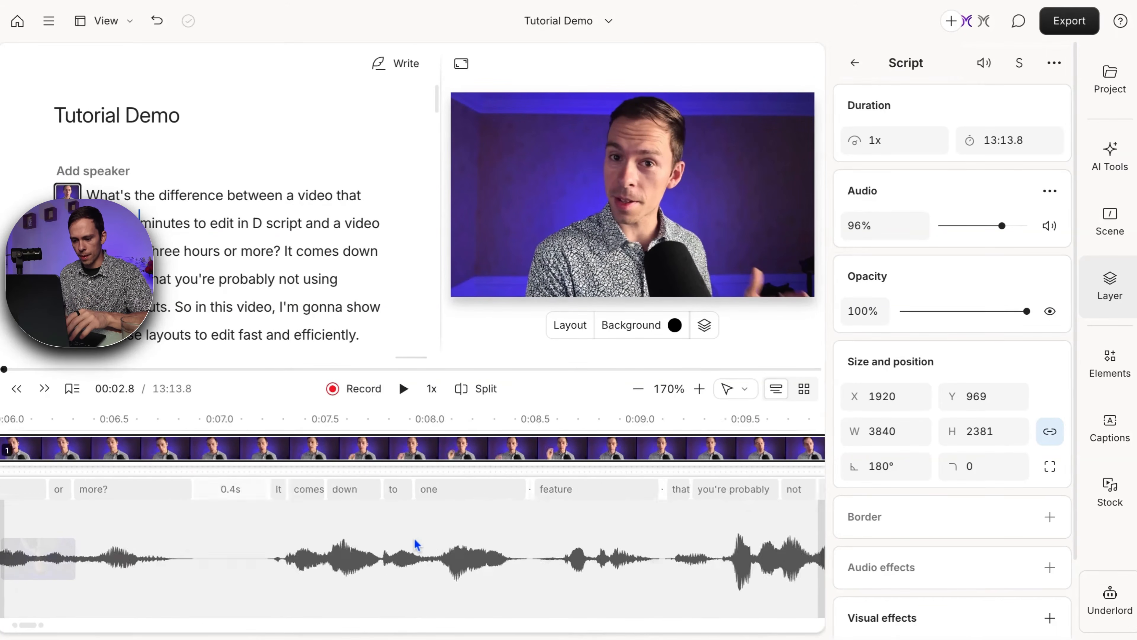
scroll(417, 544, right, 3)
scroll(417, 545, down, 1)
scroll(419, 544, right, 5)
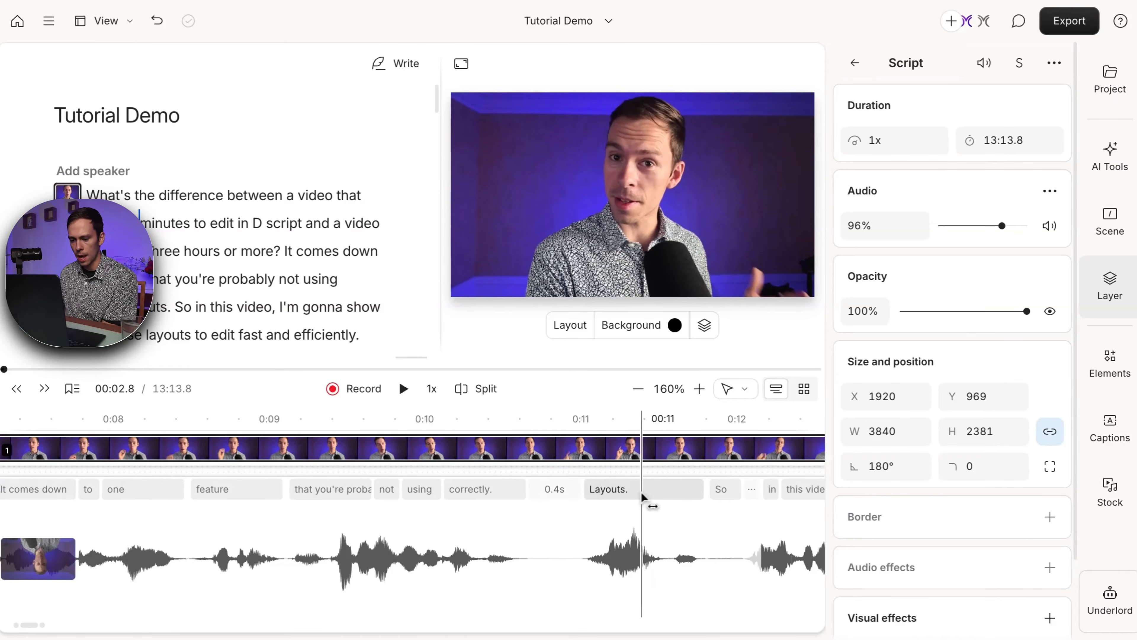
click(561, 500)
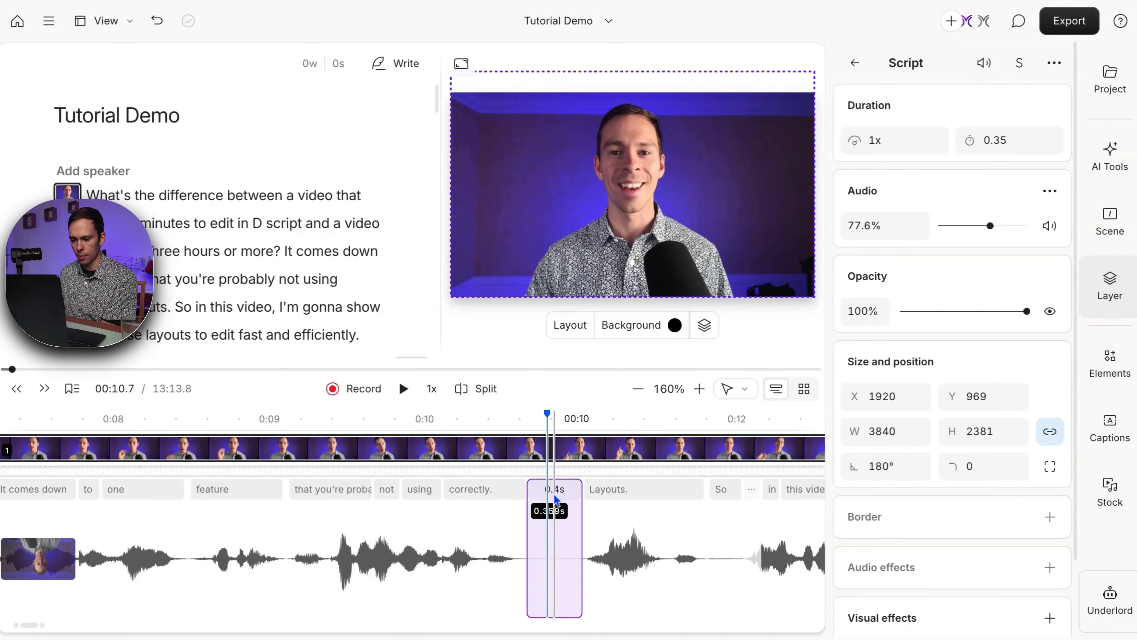
click(569, 538)
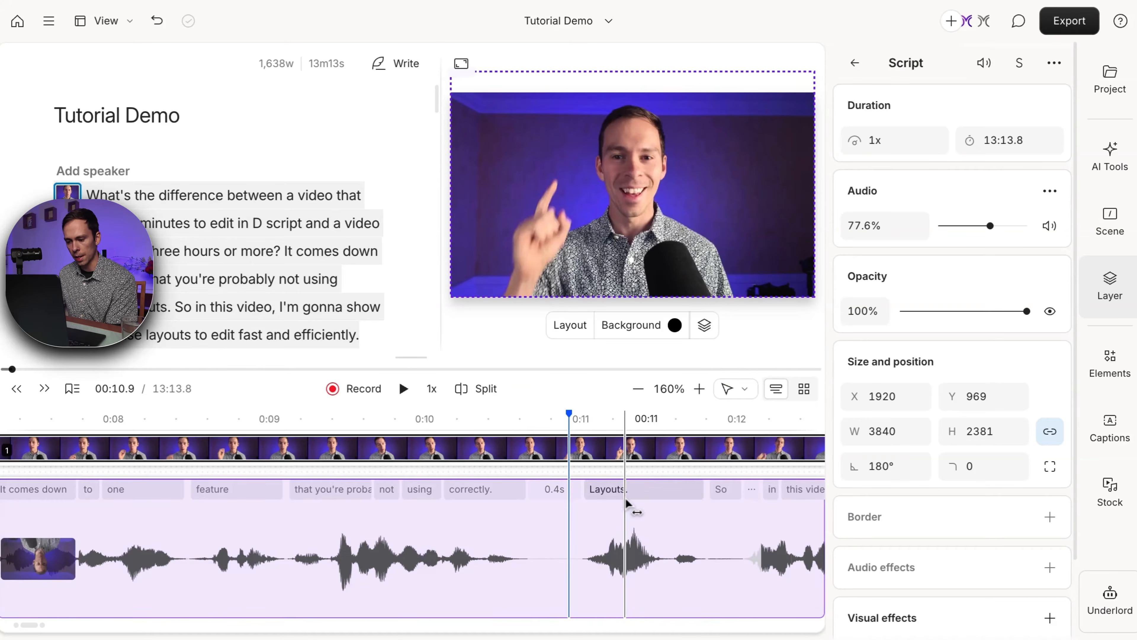
drag(627, 498, 599, 507)
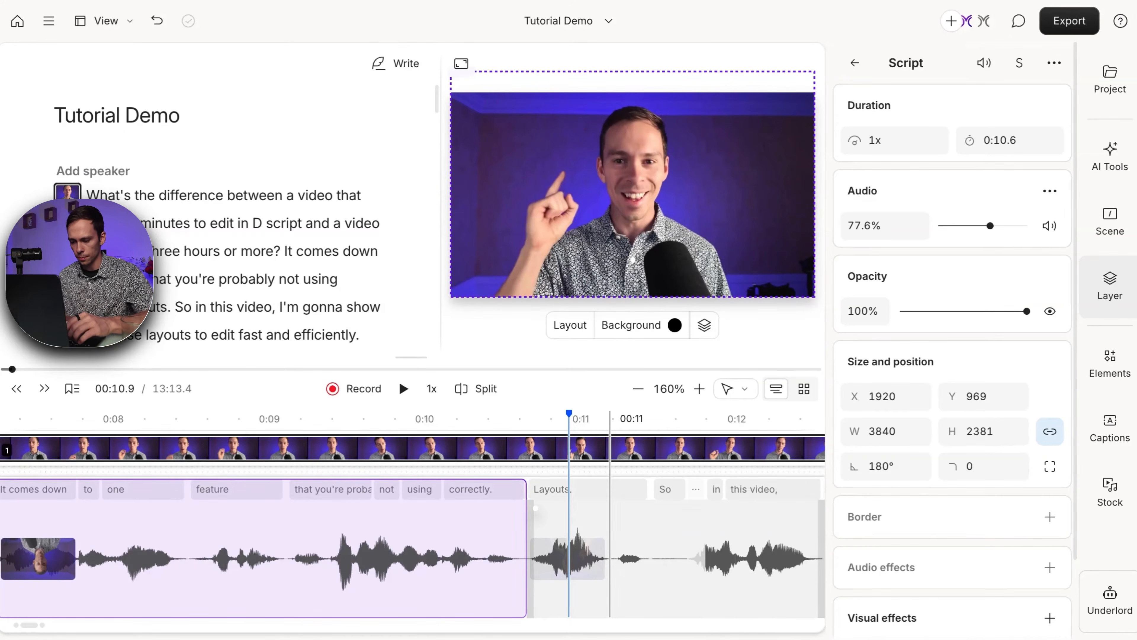
Examine the timeline past "Layouts." through the end of the intro and into the long silence around 0:30.
scroll(609, 510, right, 1)
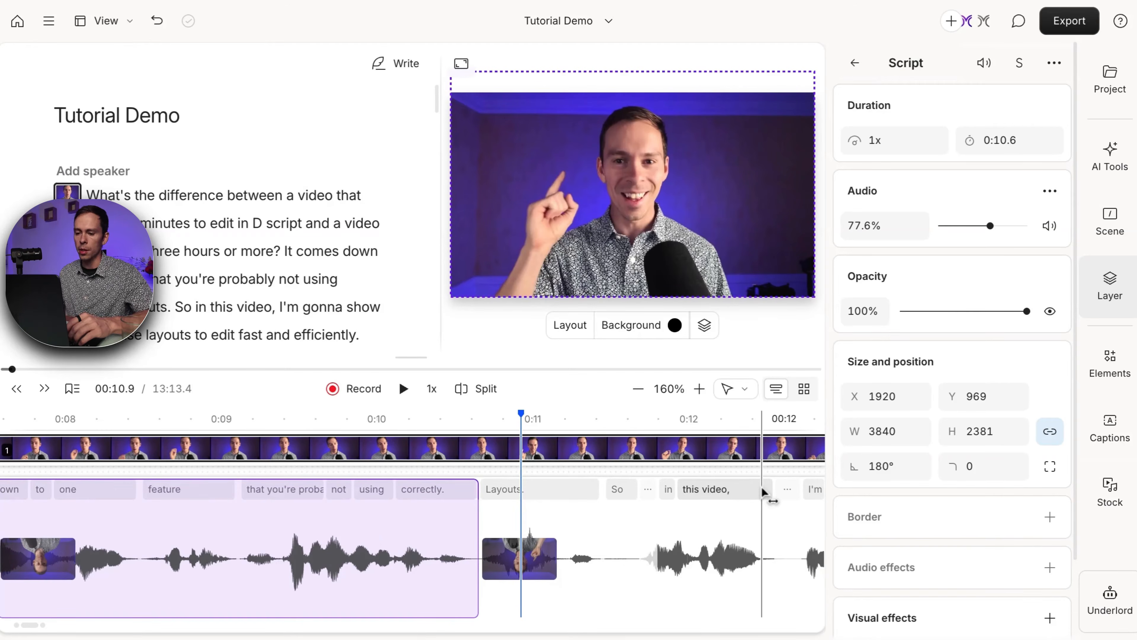
scroll(553, 596, right, 5)
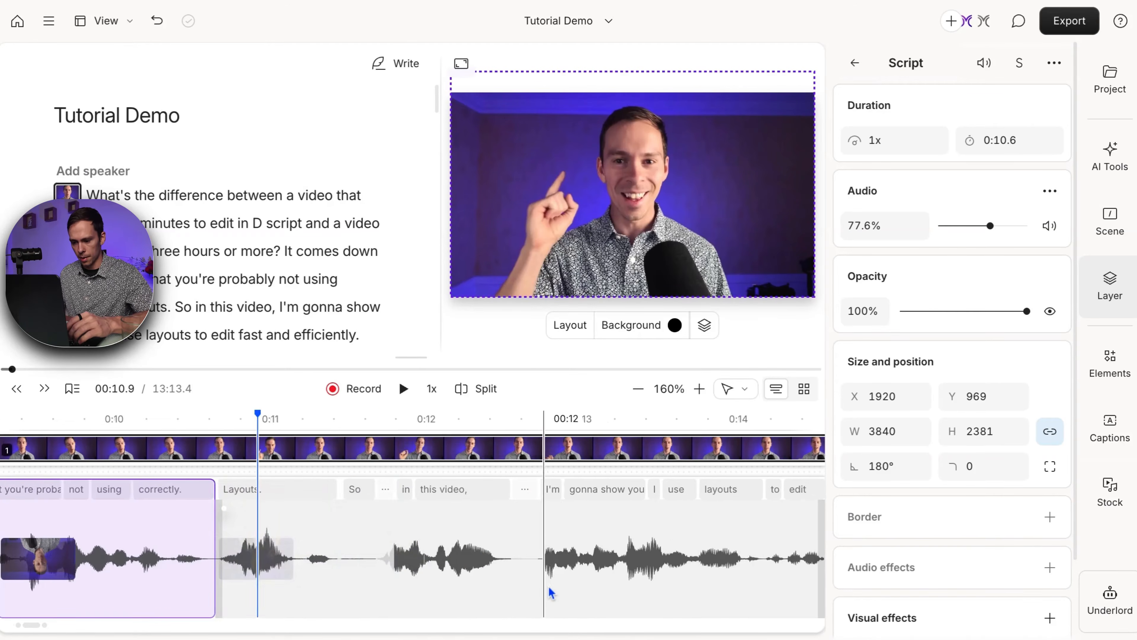
scroll(596, 533, down, 2)
scroll(589, 533, right, 8)
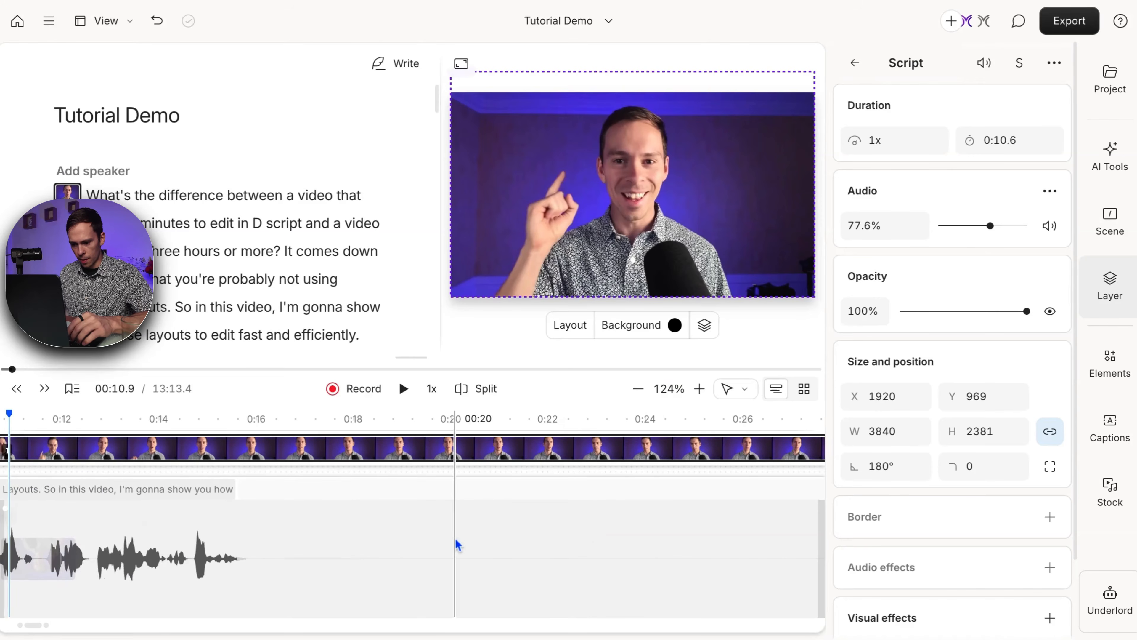
scroll(647, 534, right, 5)
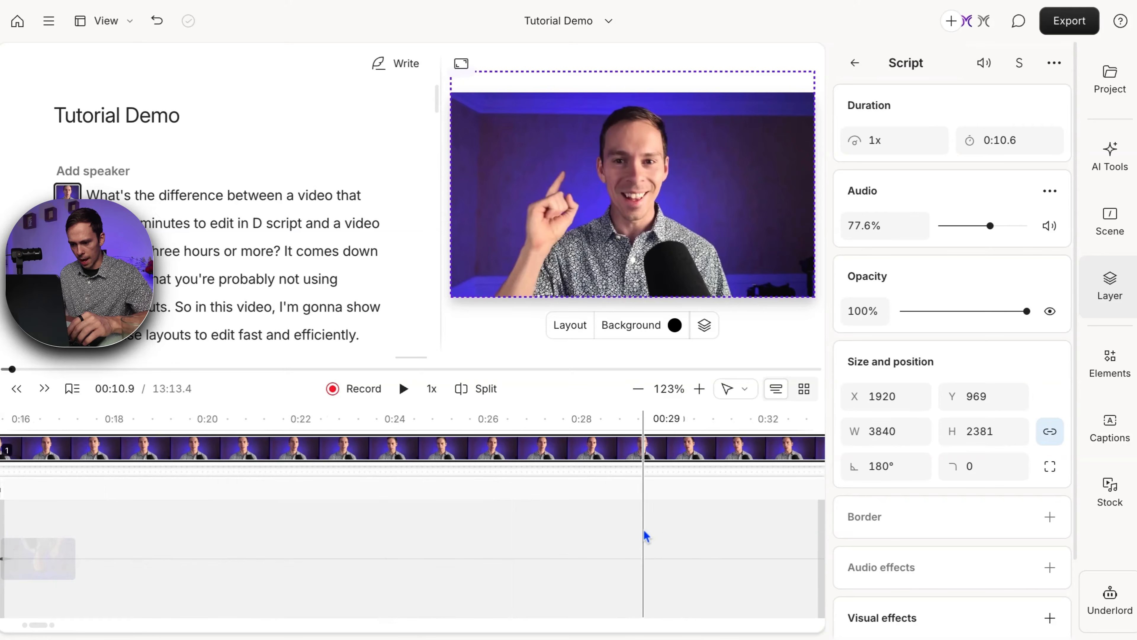
scroll(635, 535, down, 1)
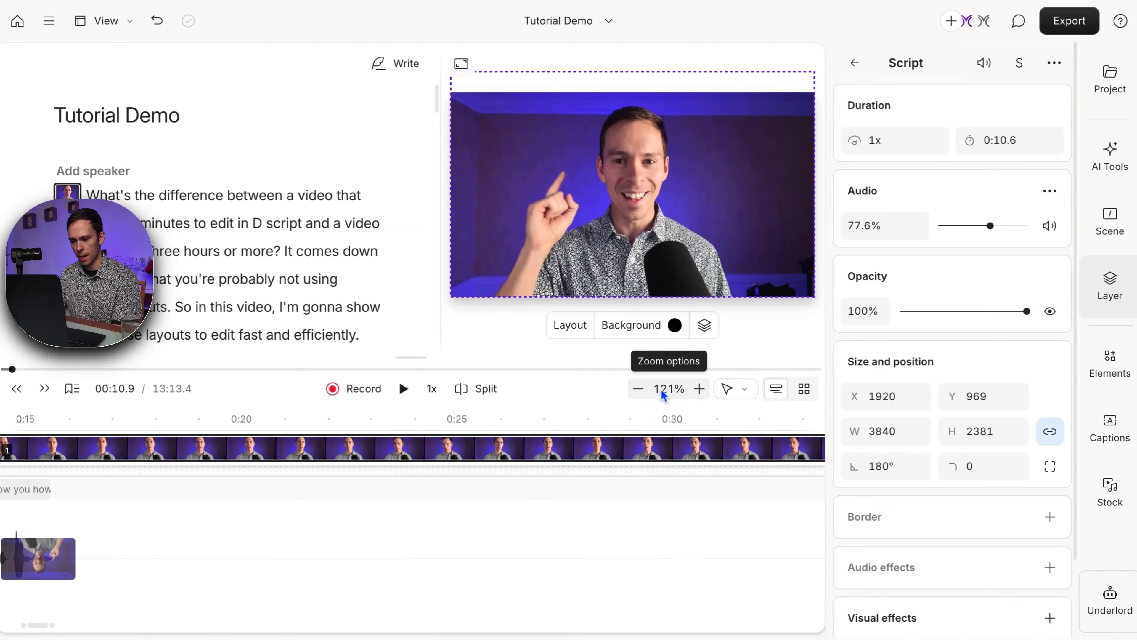
Magnify the timeline to inspect individual words near "layouts to edit", and reduce it to 50% to show the whole project.
click(699, 389)
click(699, 389)
click(699, 390)
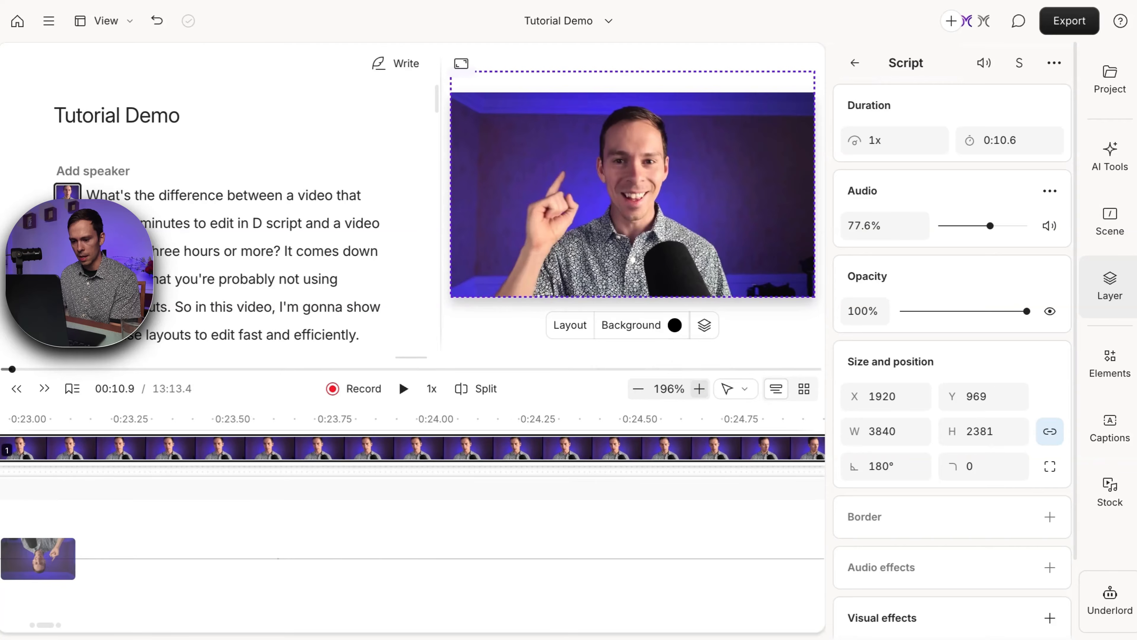
click(700, 390)
click(637, 388)
click(637, 388)
click(638, 388)
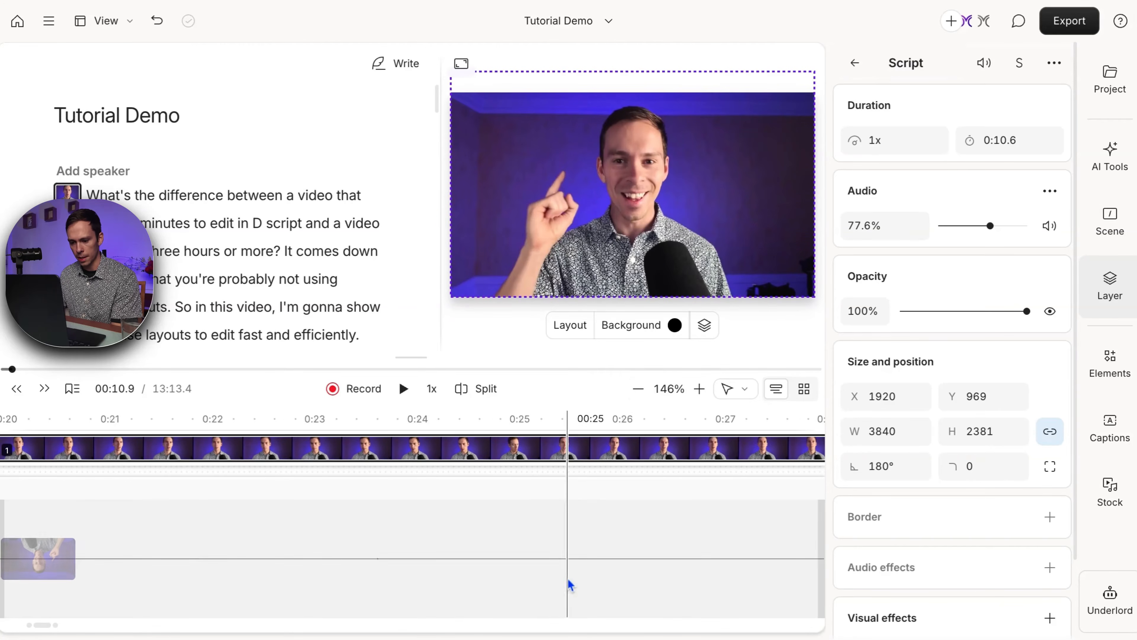
scroll(410, 550, left, 1)
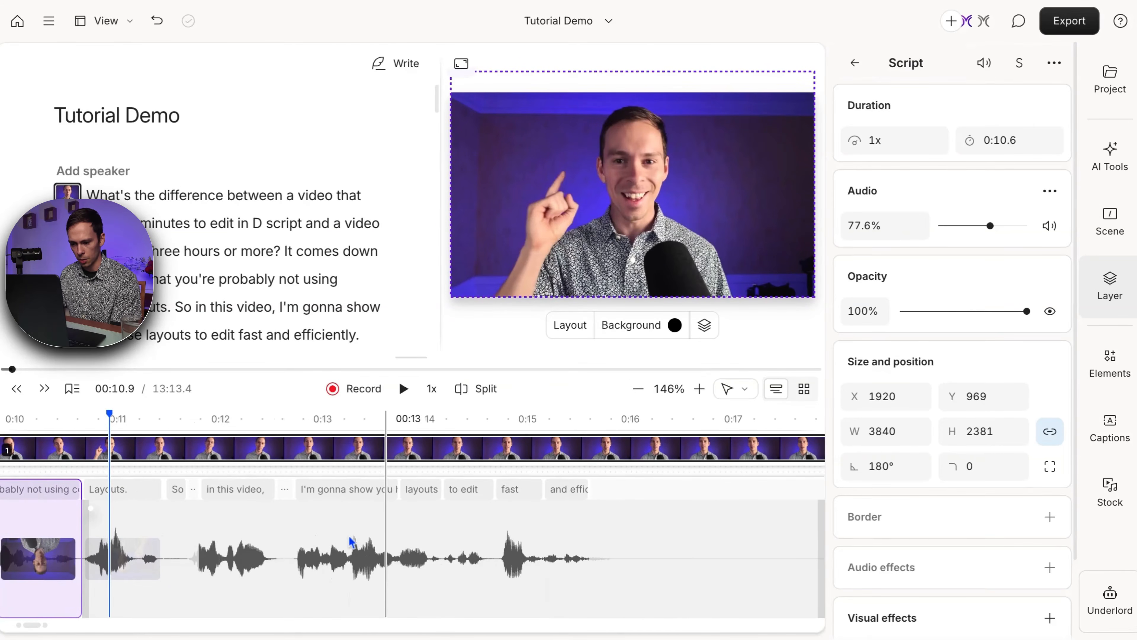
click(699, 389)
click(700, 388)
click(700, 388)
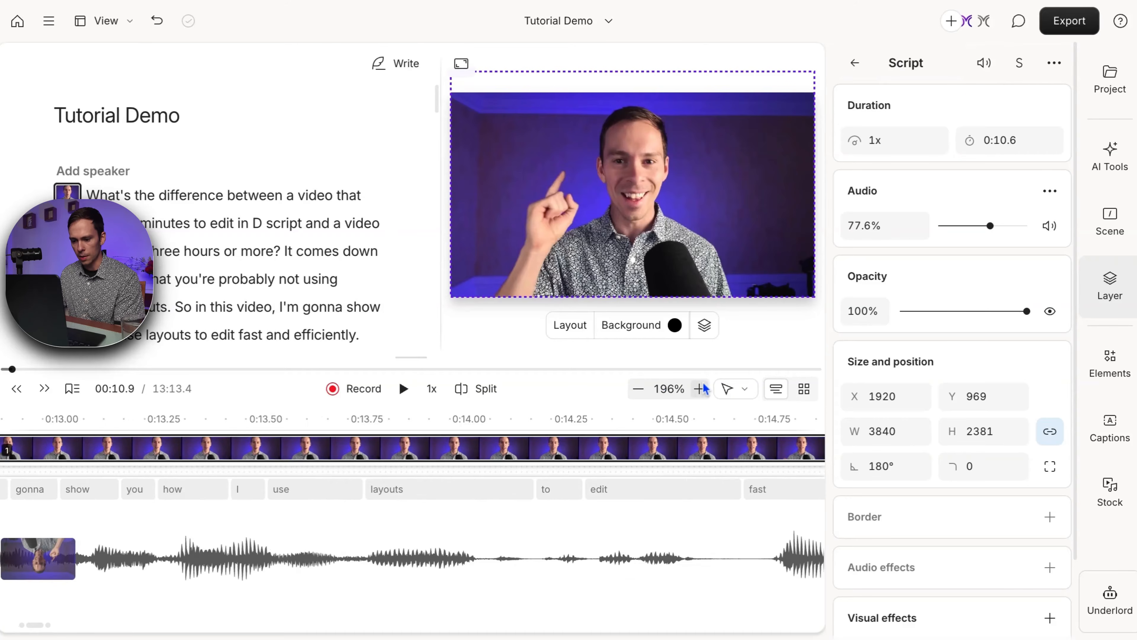
click(700, 388)
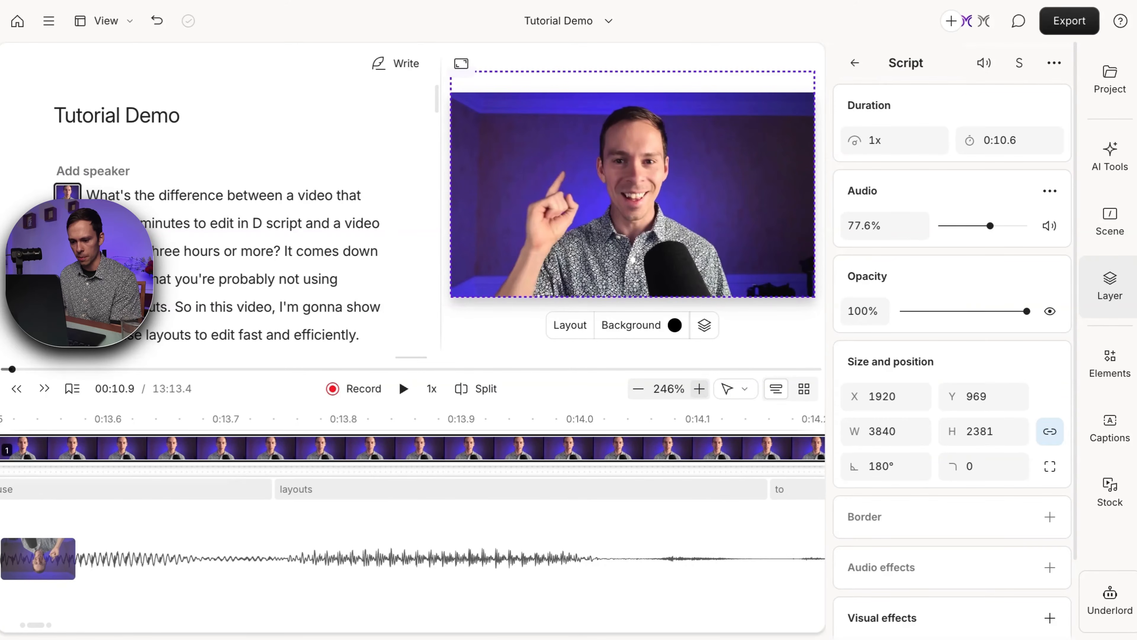
click(700, 389)
click(640, 391)
click(640, 391)
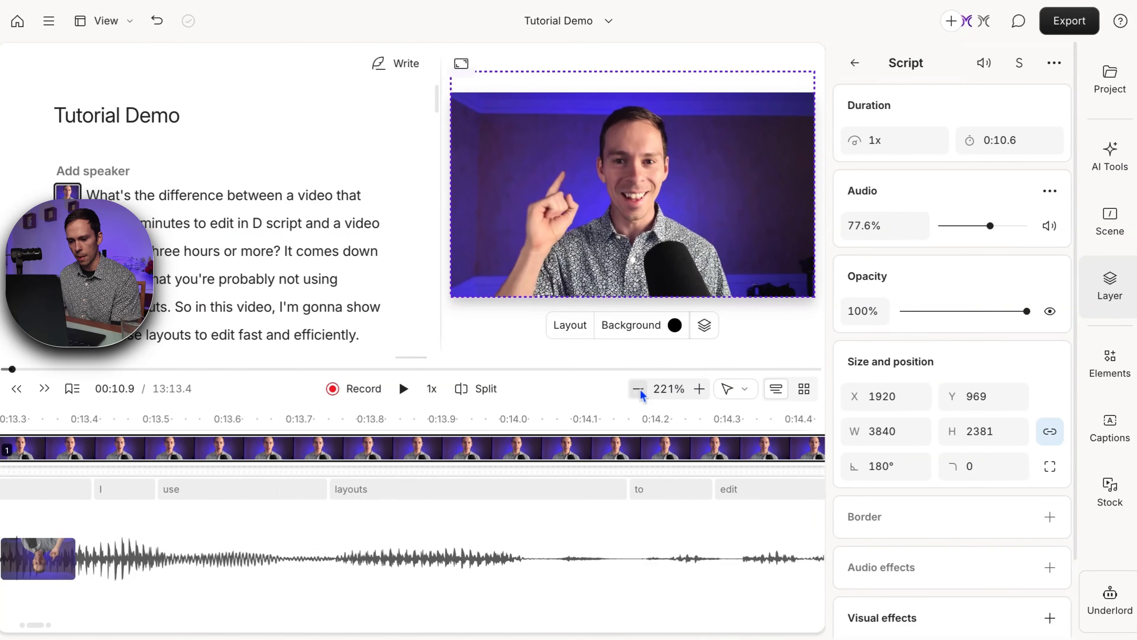
click(640, 391)
click(640, 391)
click(639, 389)
click(639, 390)
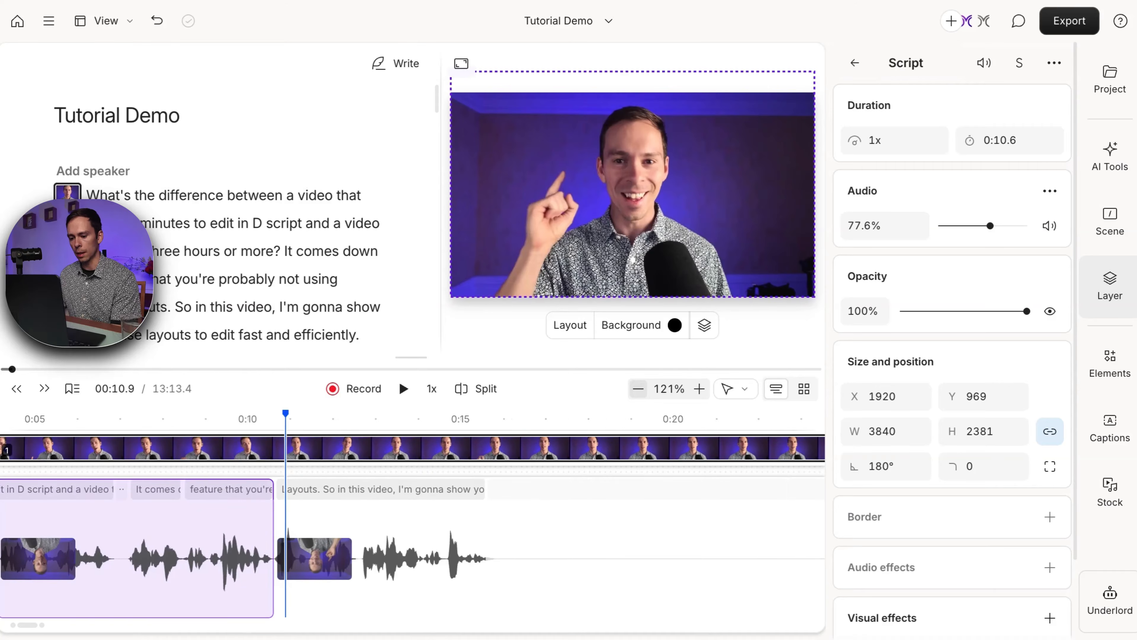
click(639, 389)
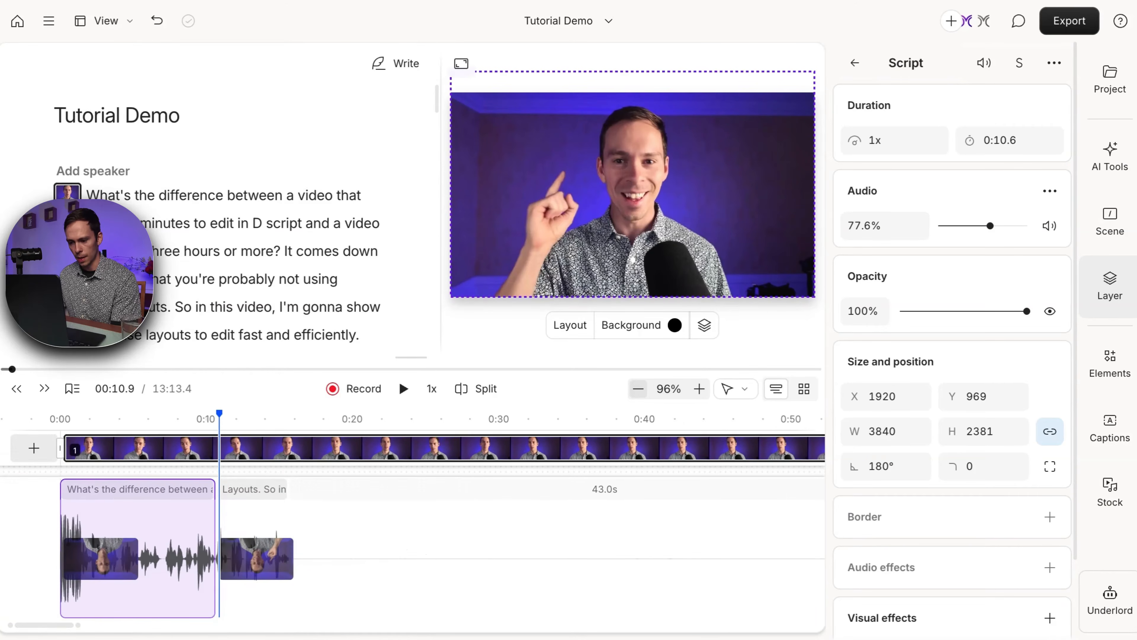
click(639, 389)
click(638, 390)
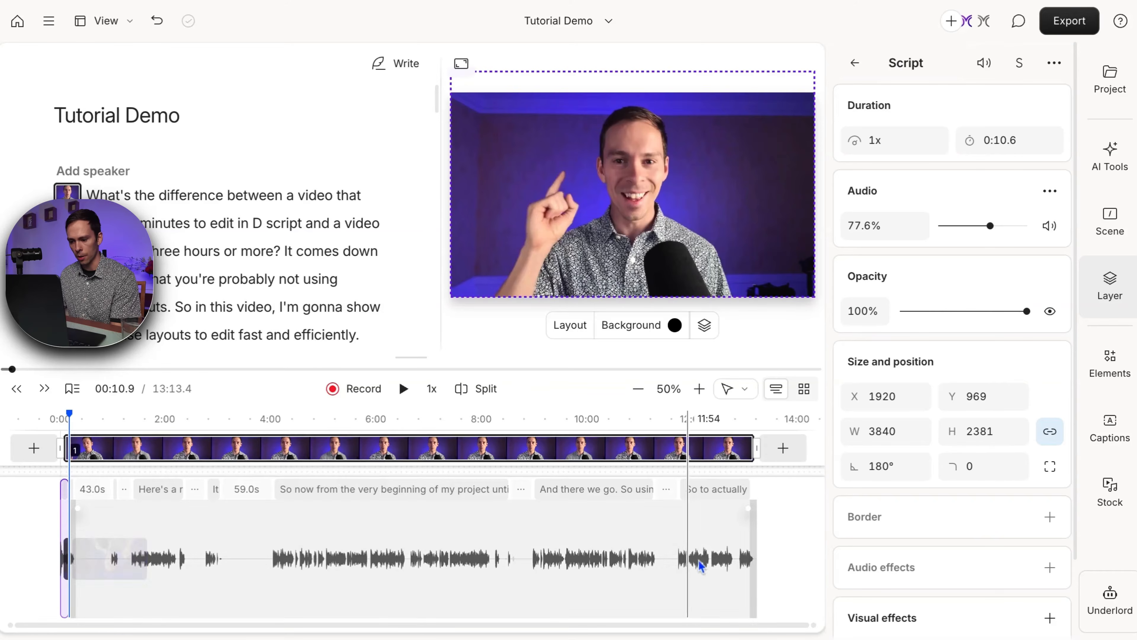
Trim the silence after the closing sentence off the end of the script clip, and return to the start of the project.
click(699, 388)
click(698, 388)
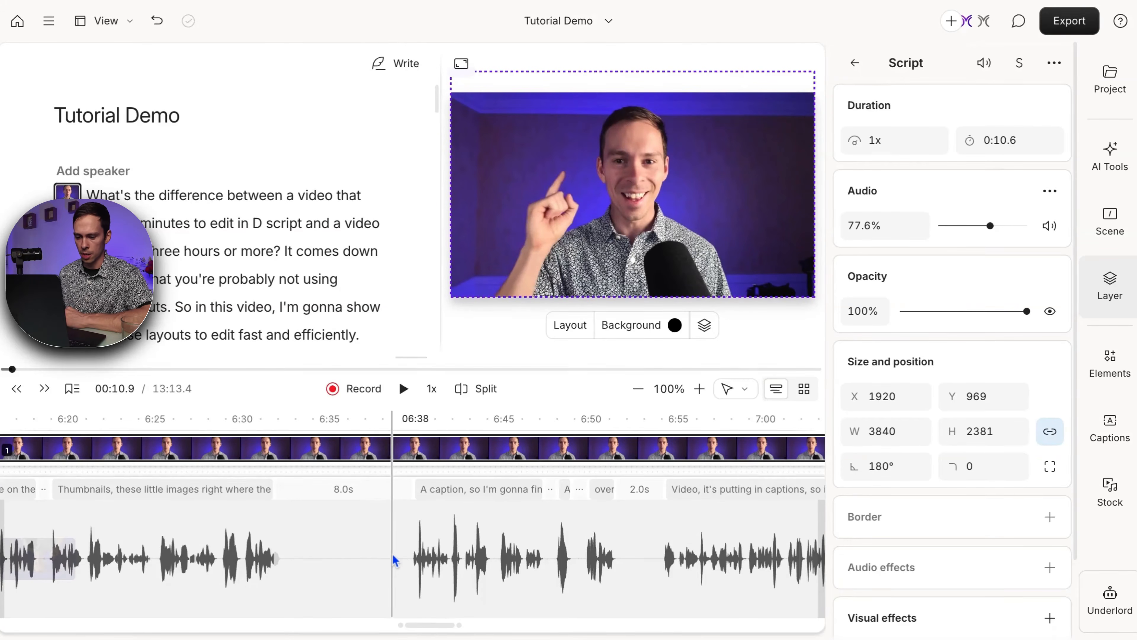
scroll(393, 556, left, 20)
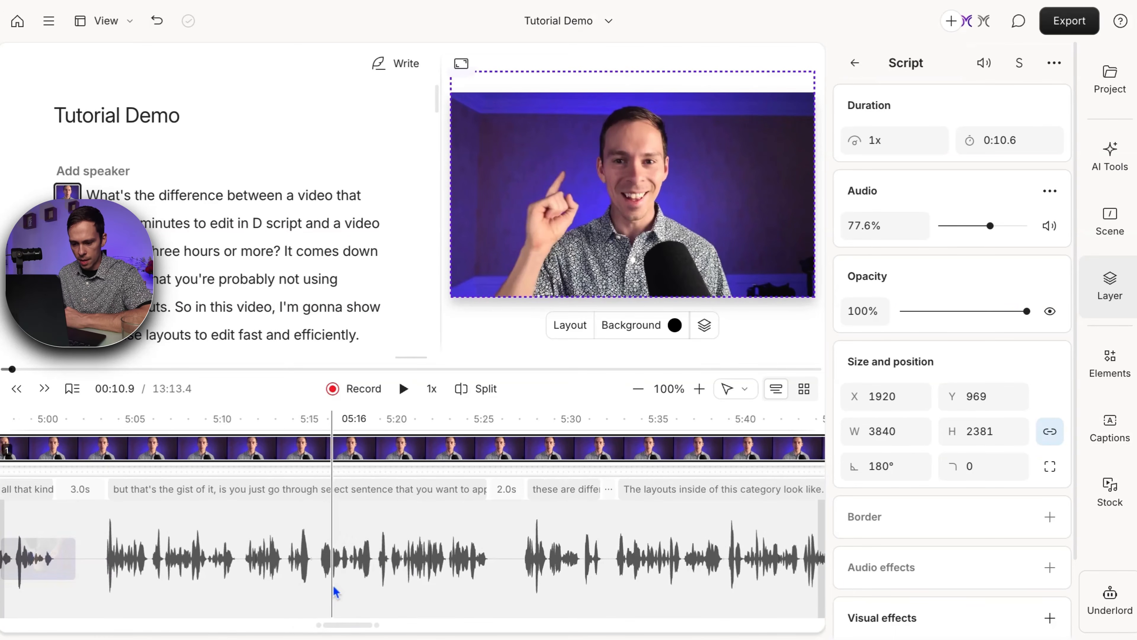
drag(350, 629, 38, 627)
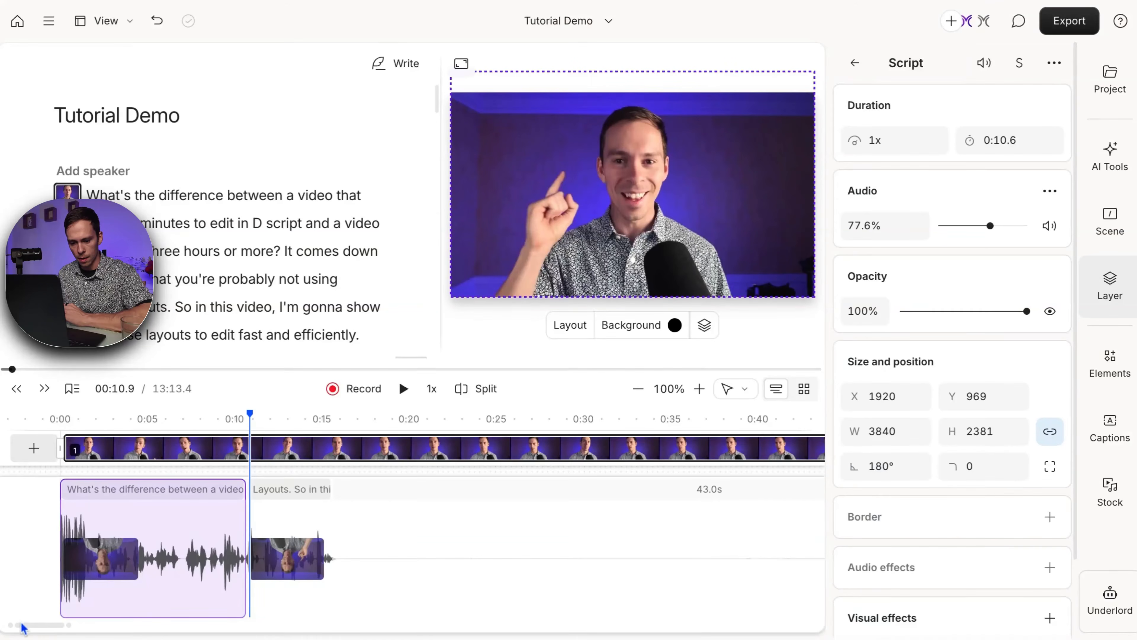
key(Home)
drag(36, 630, 822, 596)
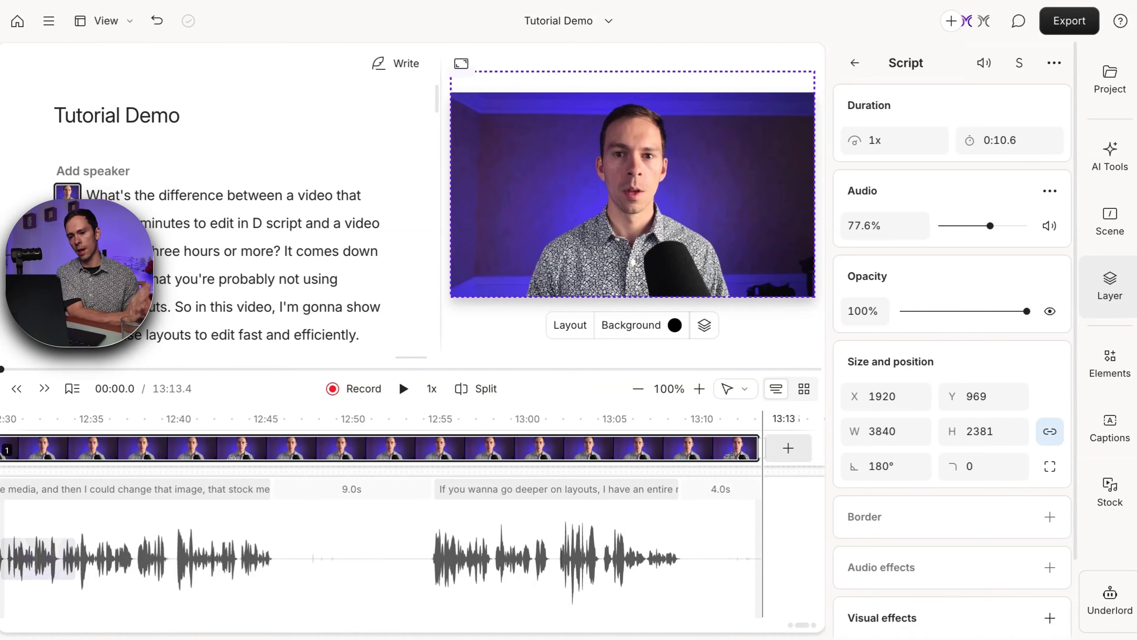
drag(761, 558, 675, 557)
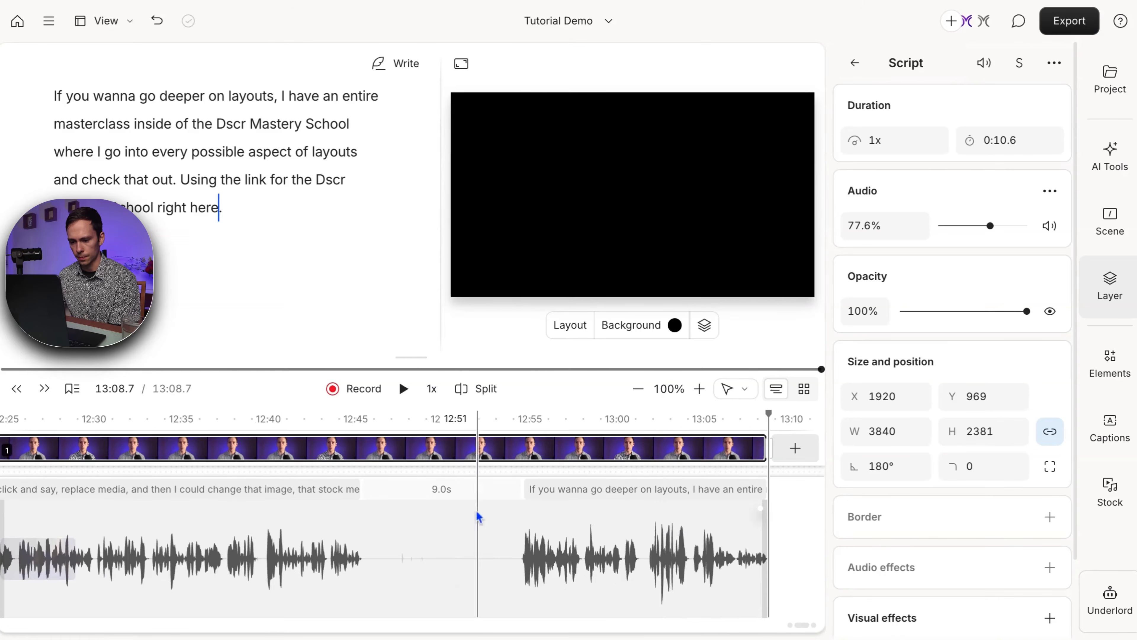
click(19, 392)
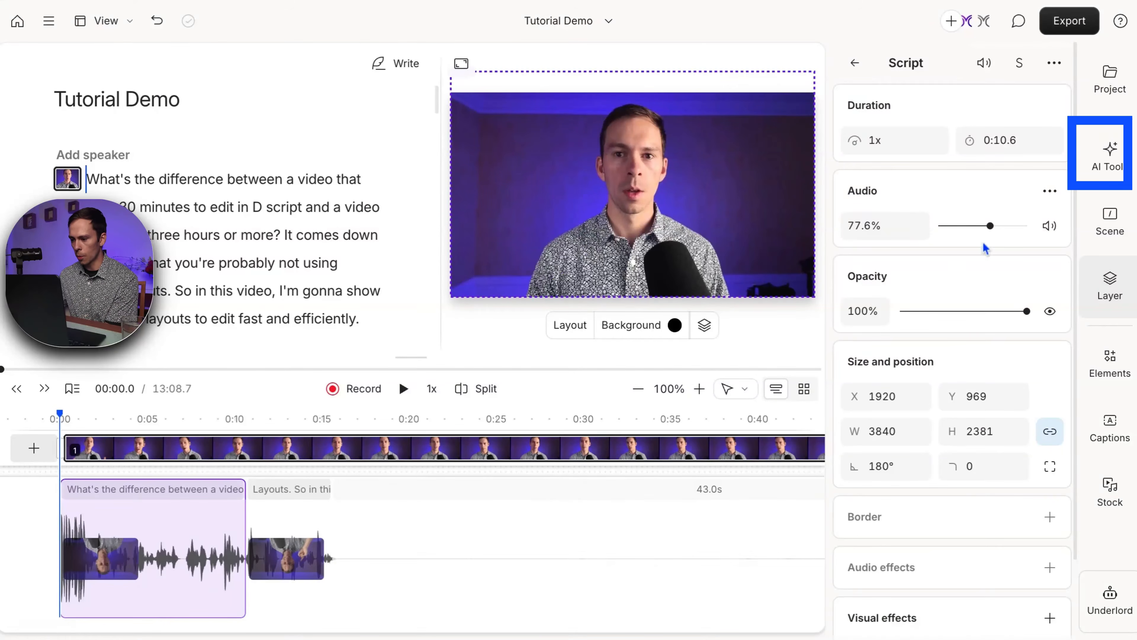
Apply the Studio Sound AI tool to the script audio, and bring up the AI tools list again.
click(1107, 170)
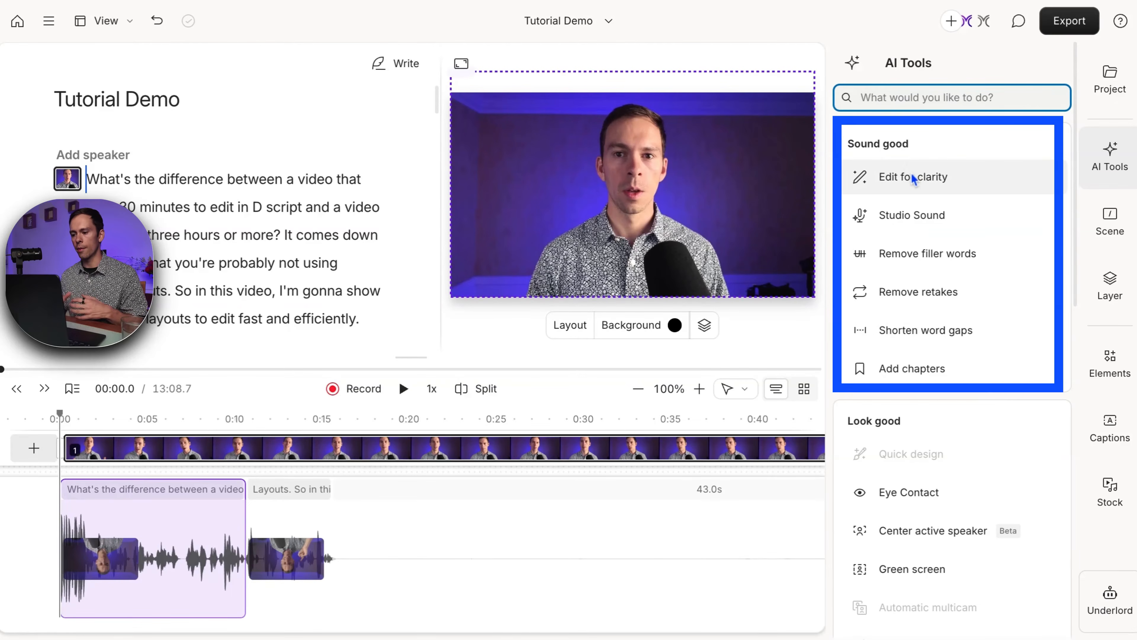
mouse_move(914, 179)
mouse_move(957, 214)
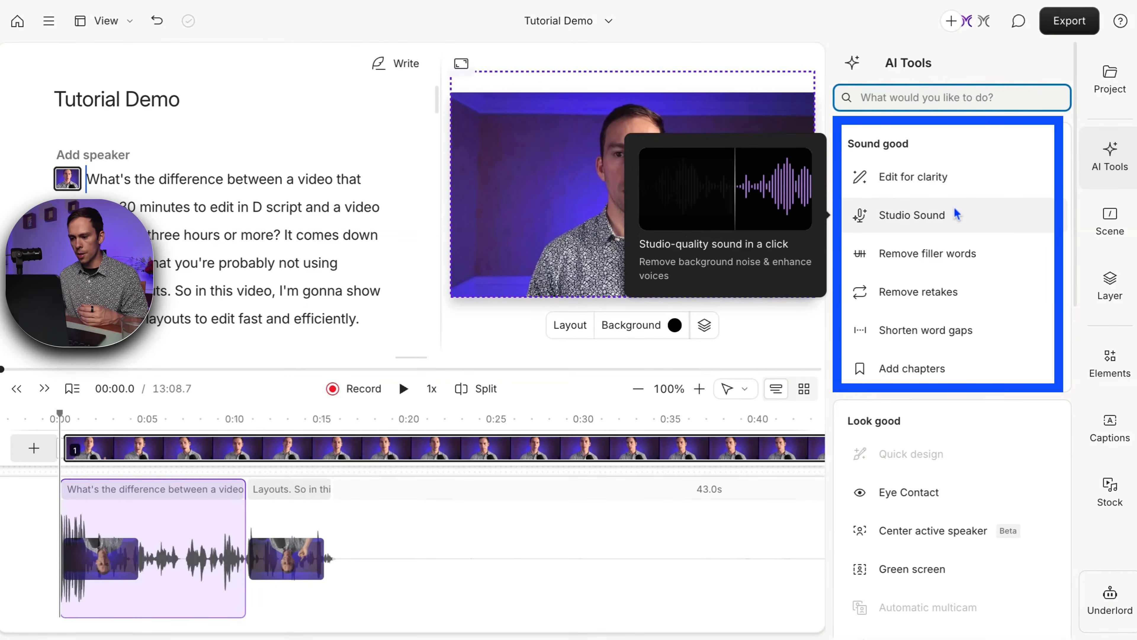
mouse_move(896, 269)
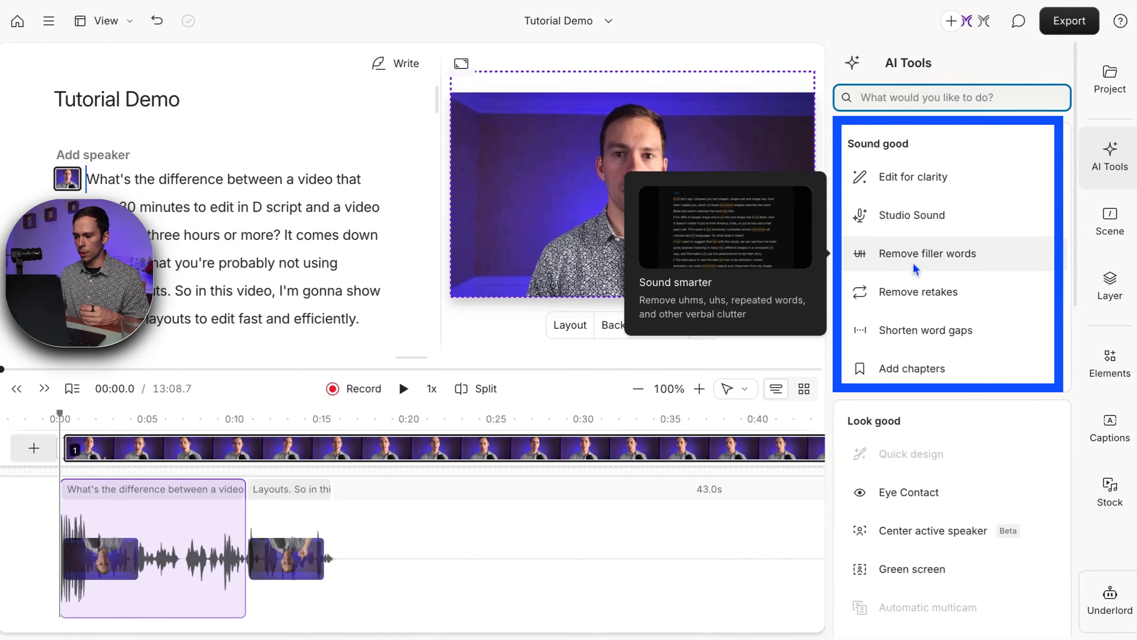
mouse_move(940, 287)
mouse_move(974, 370)
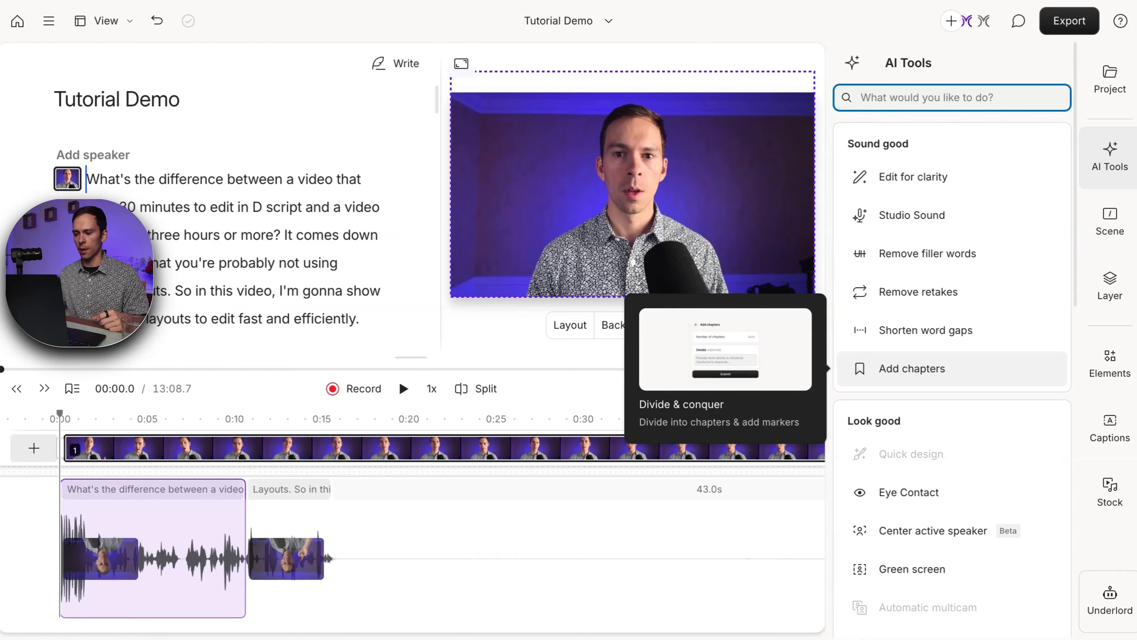
mouse_move(954, 340)
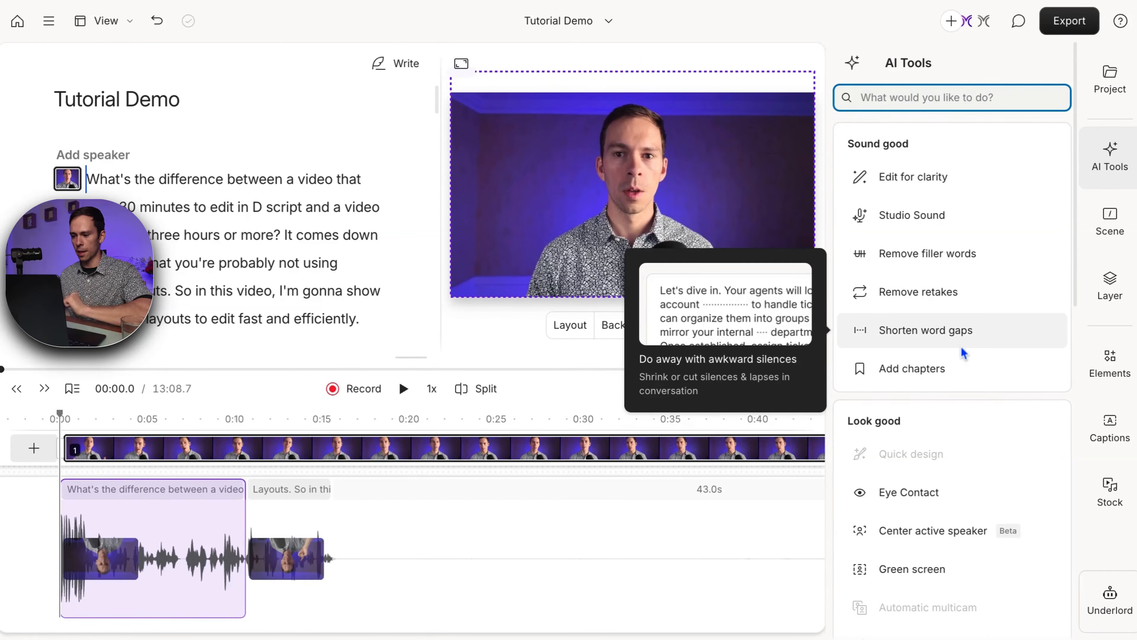
mouse_move(969, 194)
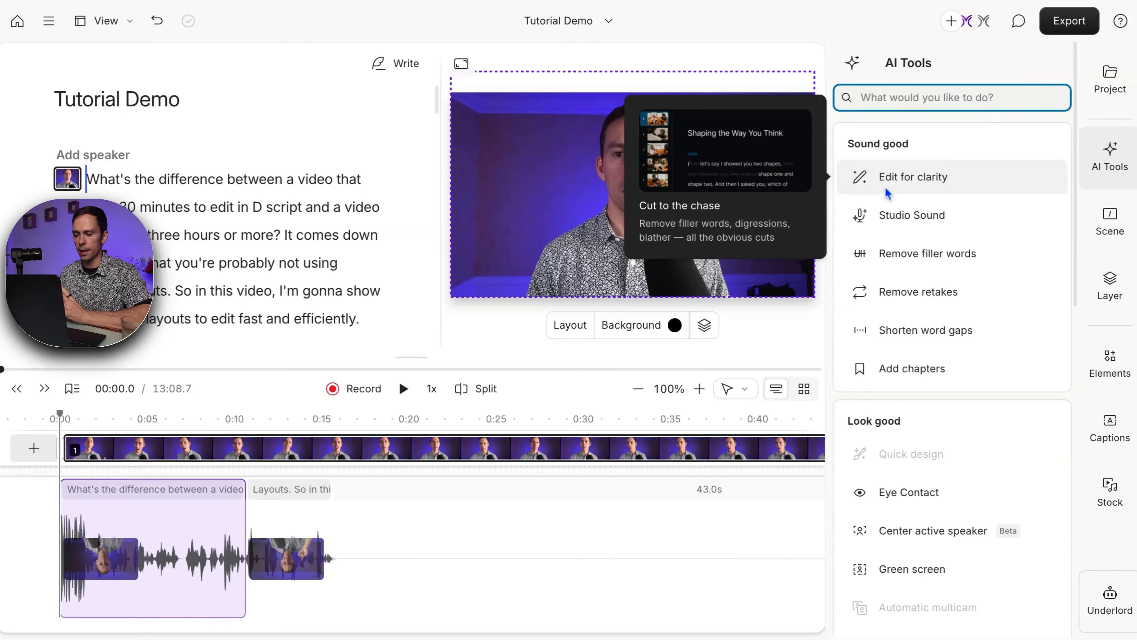
mouse_move(903, 221)
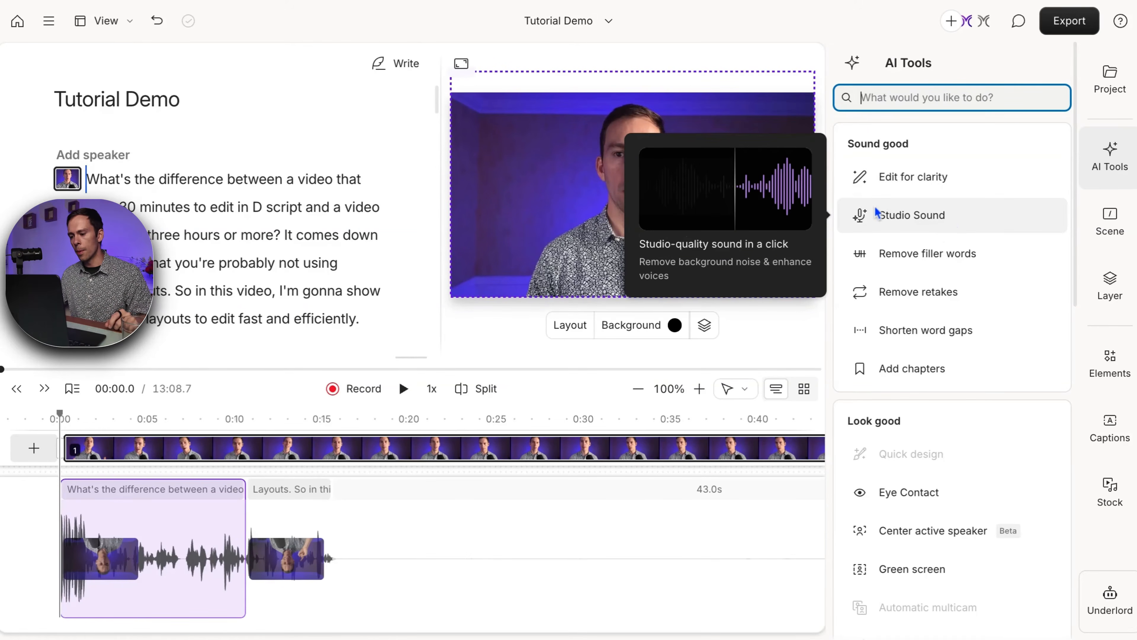
click(918, 216)
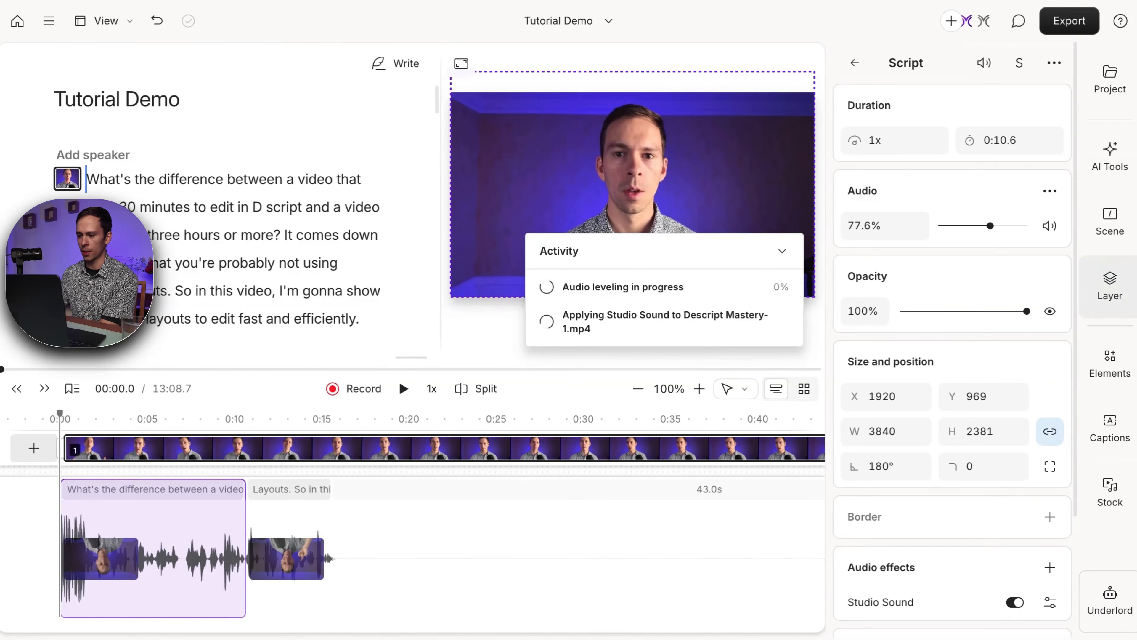
click(1116, 164)
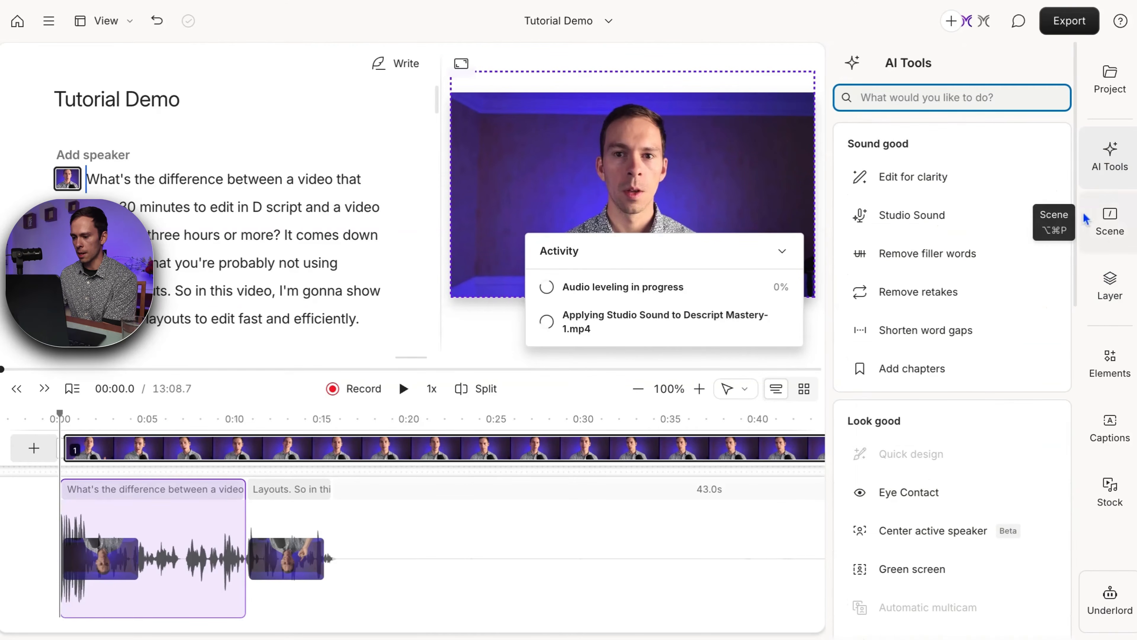
Start the Remove filler words tool on the script and look through its list of filler words.
mouse_move(893, 260)
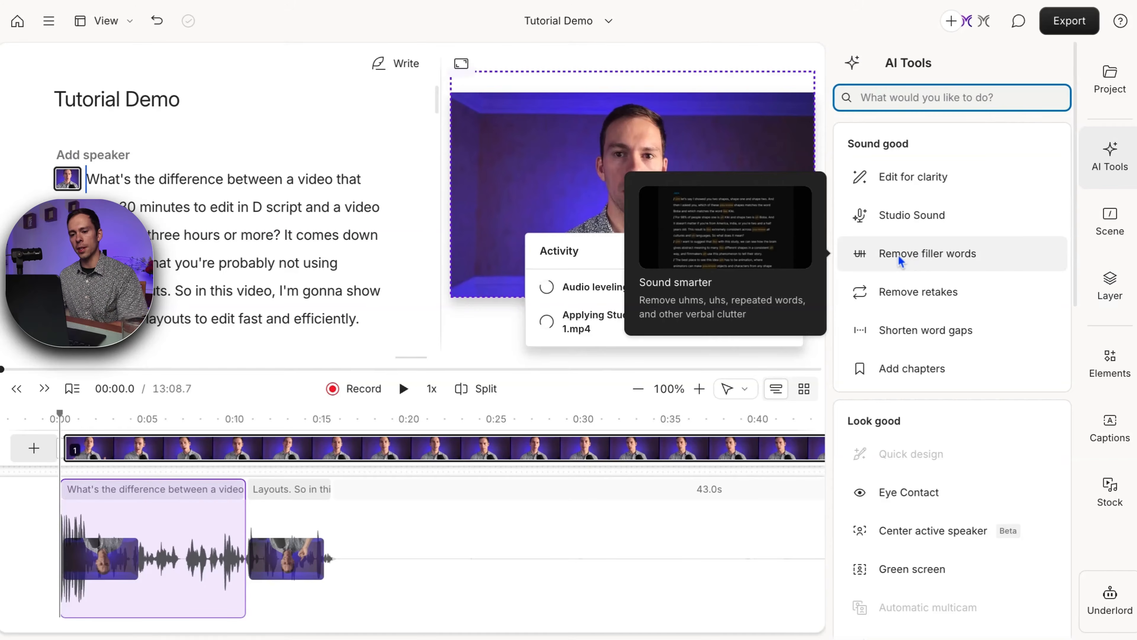
click(898, 254)
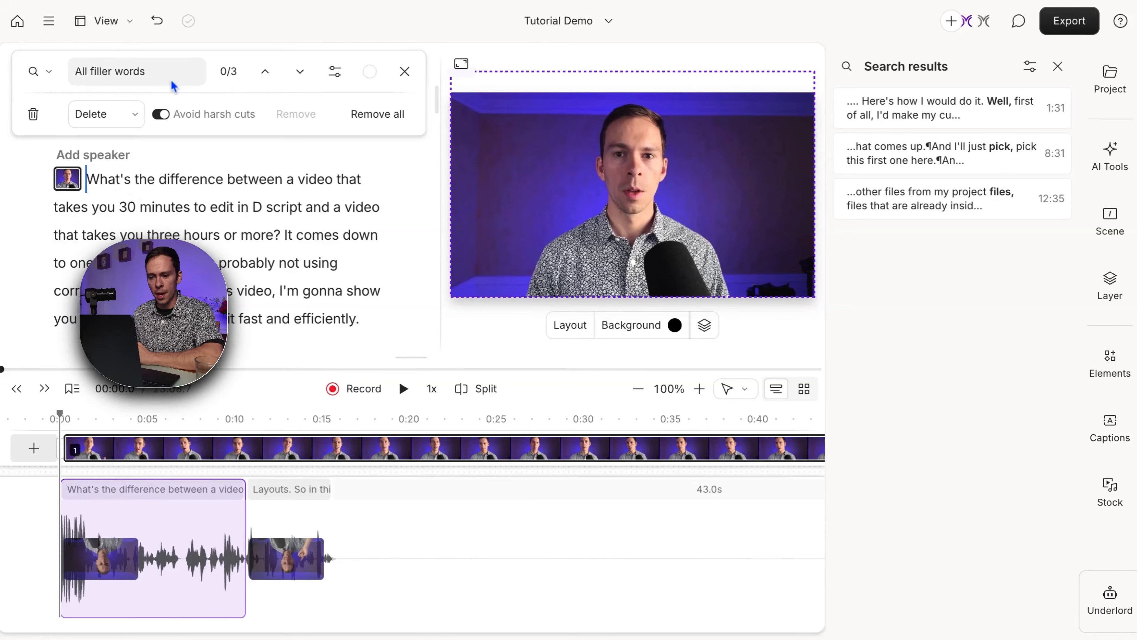
click(133, 74)
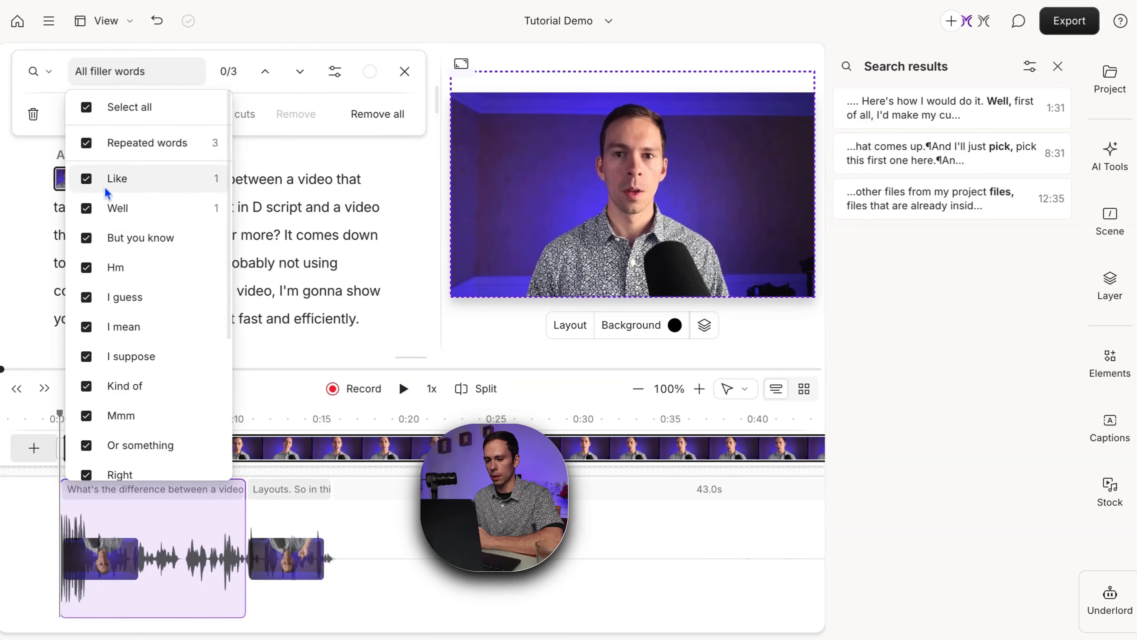
scroll(134, 278, down, 5)
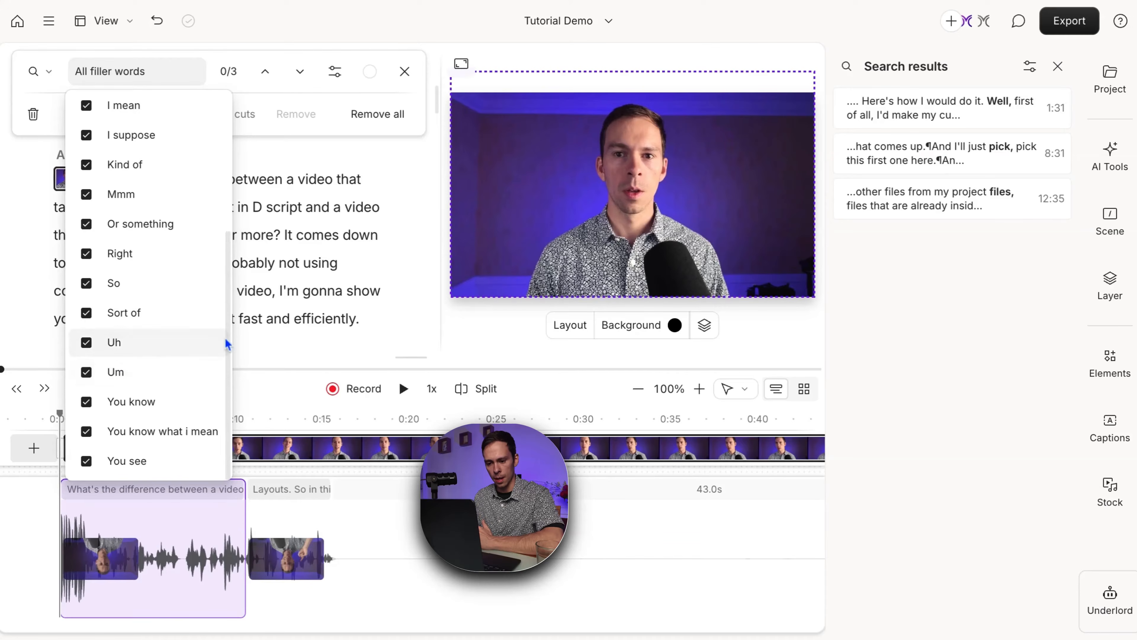
scroll(193, 345, up, 5)
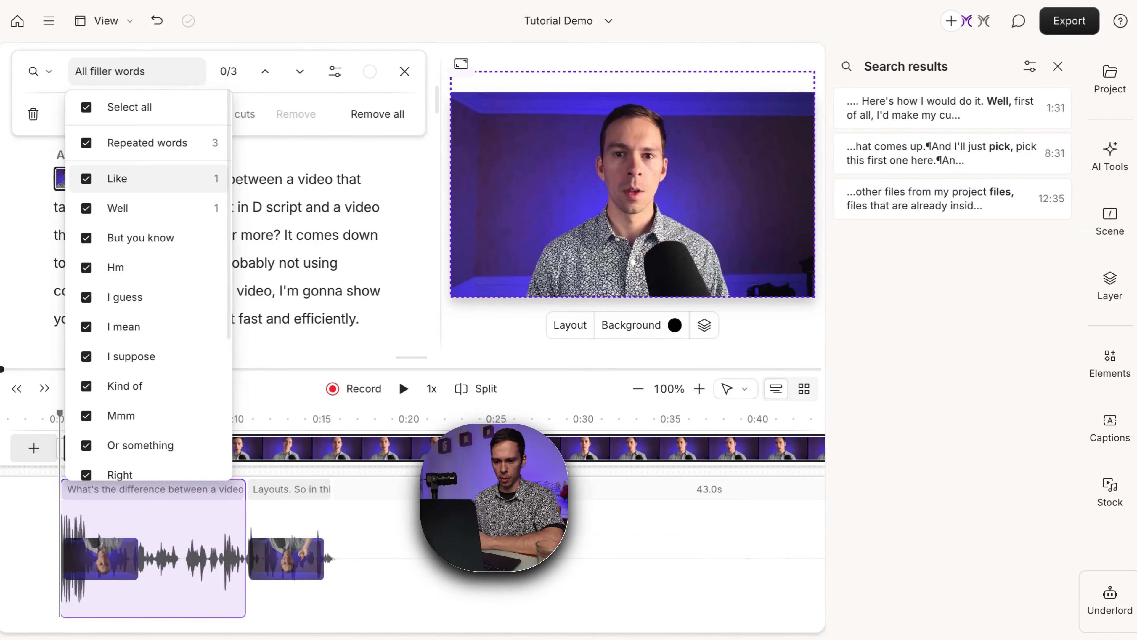
click(133, 84)
click(120, 78)
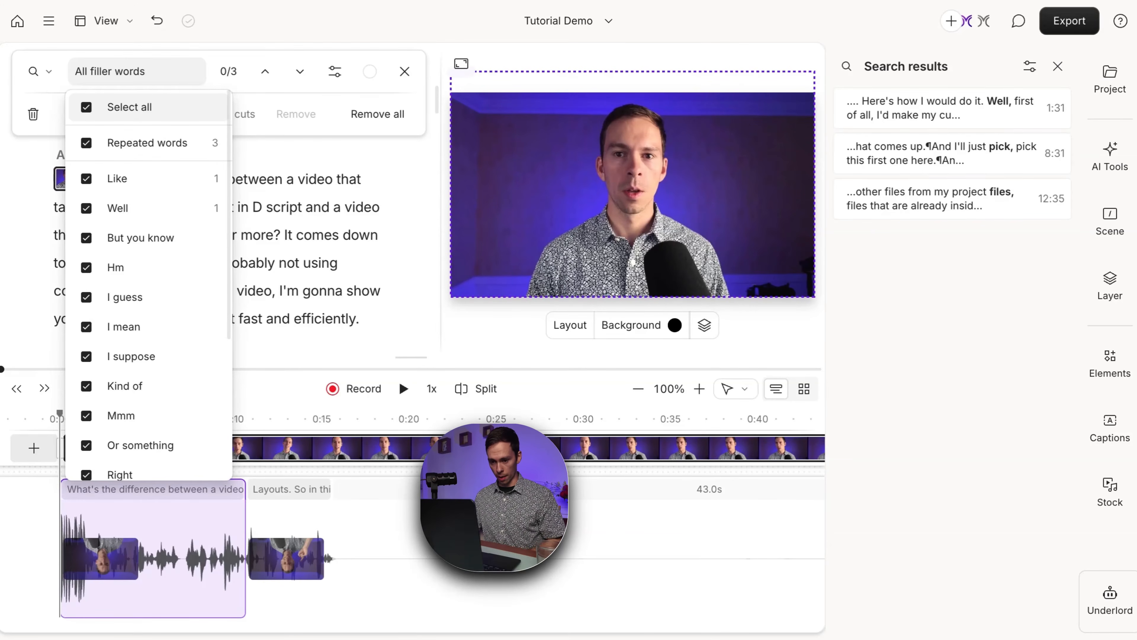
Deselect all filler words and limit the filler word search to "Well".
click(125, 107)
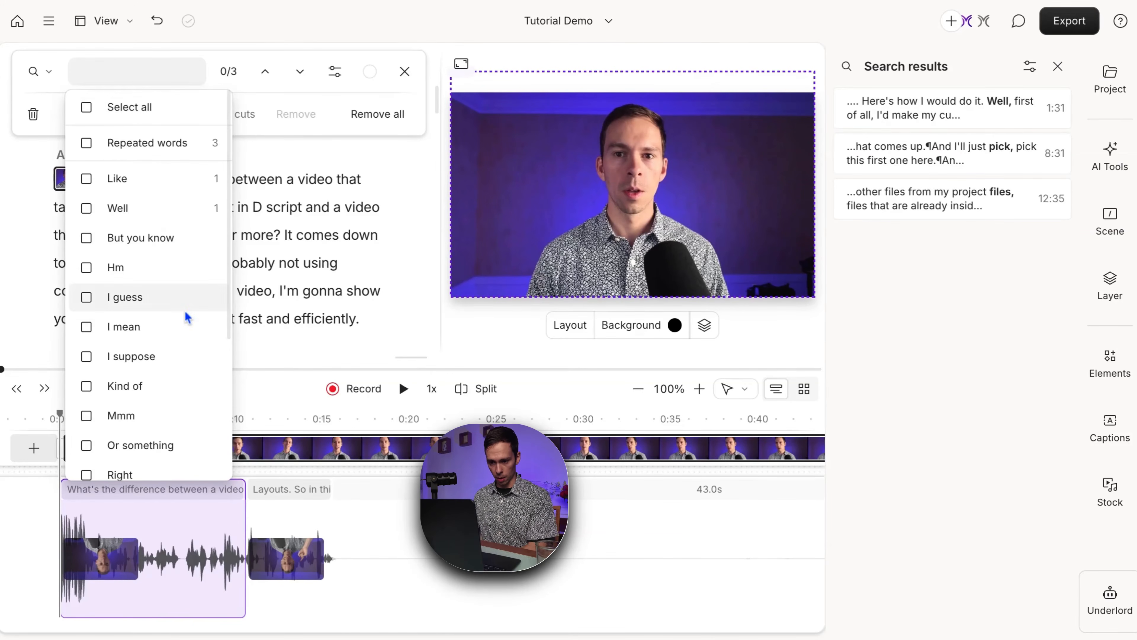
scroll(179, 318, down, 5)
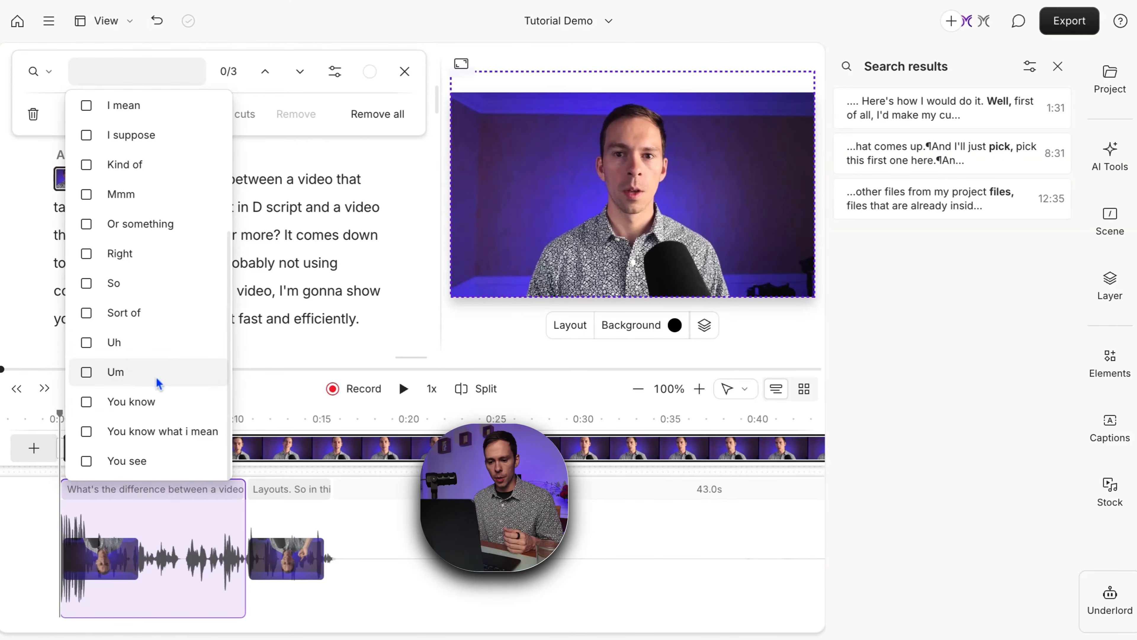
scroll(157, 401, up, 1)
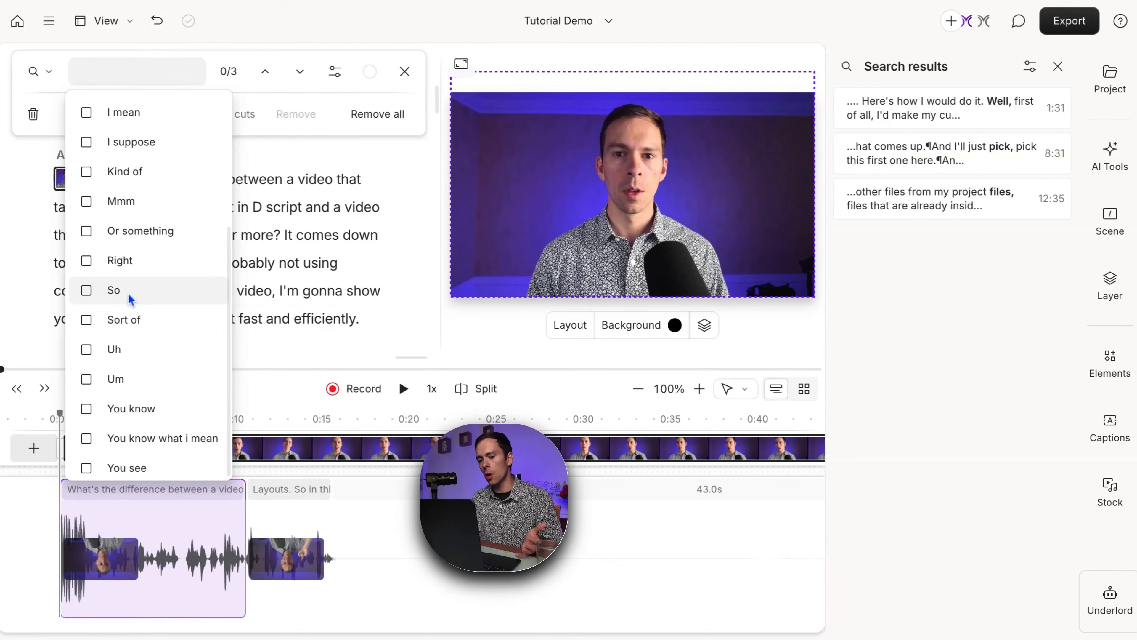
scroll(130, 265, up, 4)
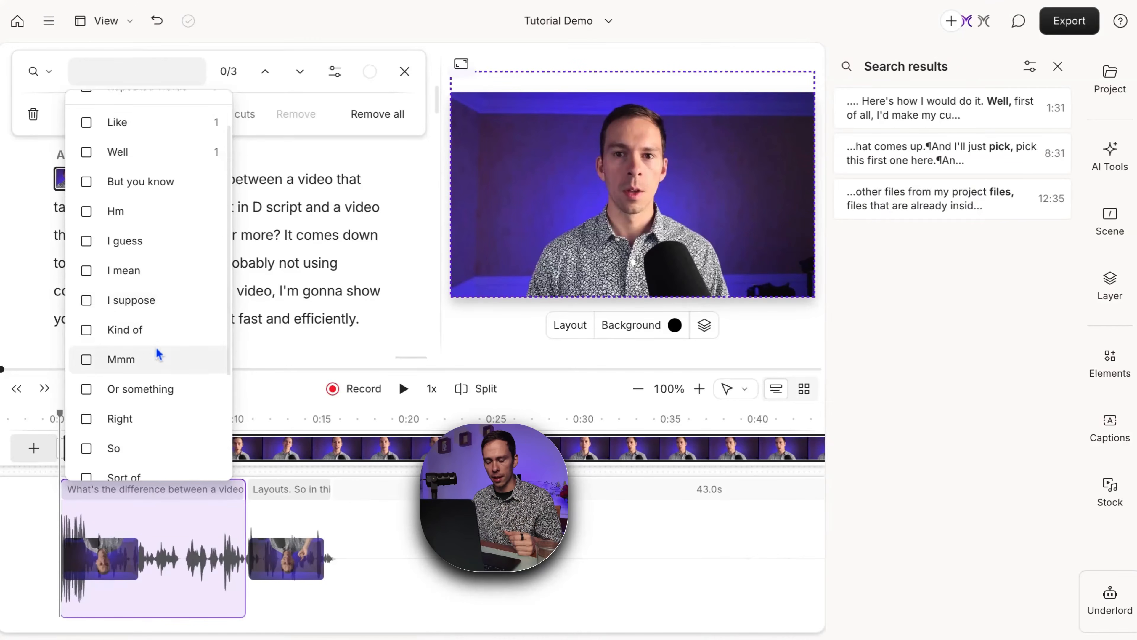
scroll(157, 352, up, 2)
click(174, 74)
text(well)
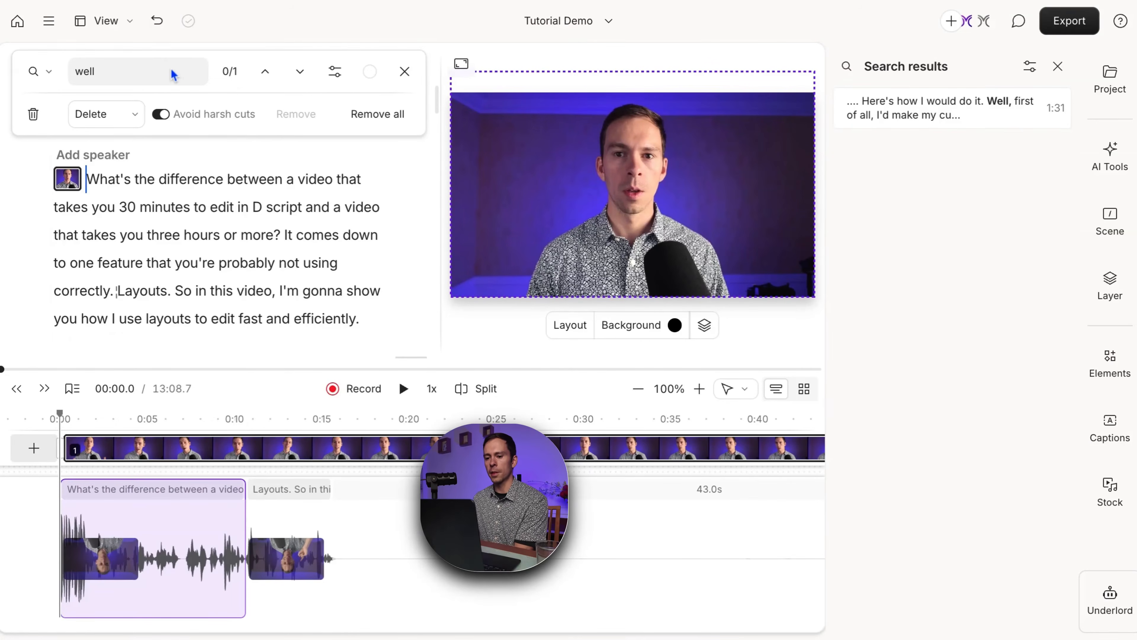
click(173, 74)
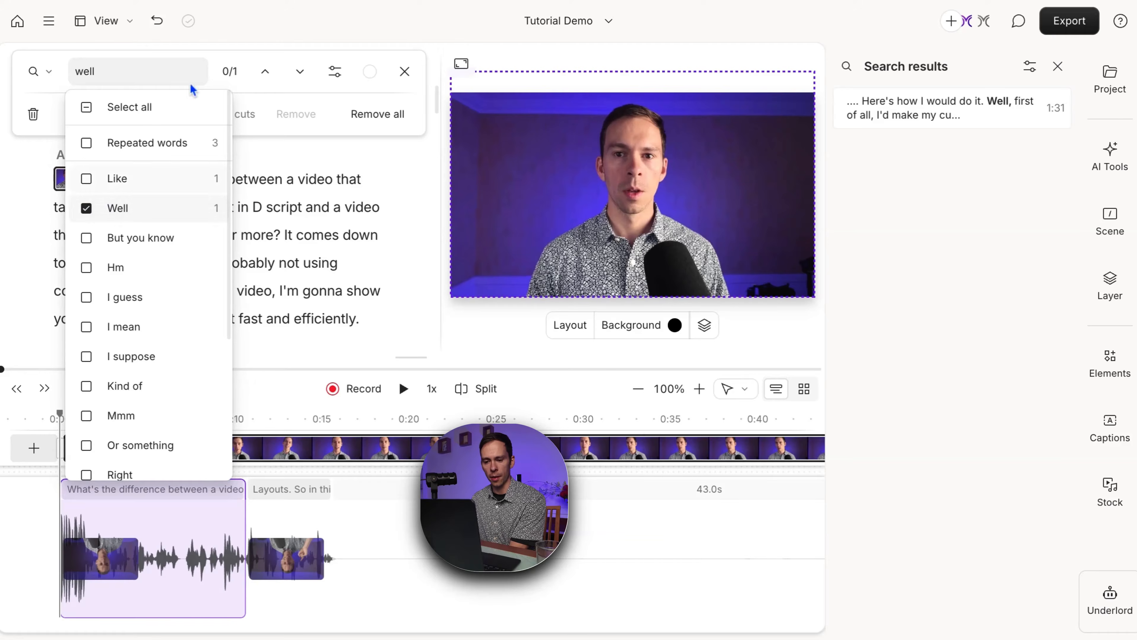
click(199, 77)
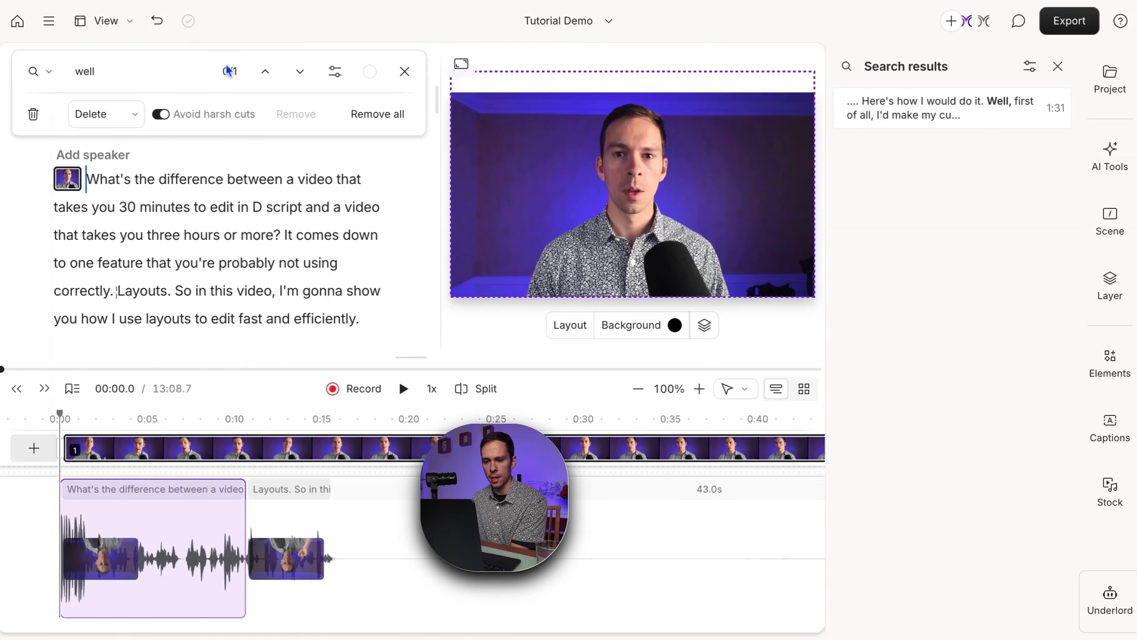
Play the "Well," match at 1:31 and remove it from the script, and turn off Avoid harsh cuts before closing the filler word search.
mouse_move(985, 120)
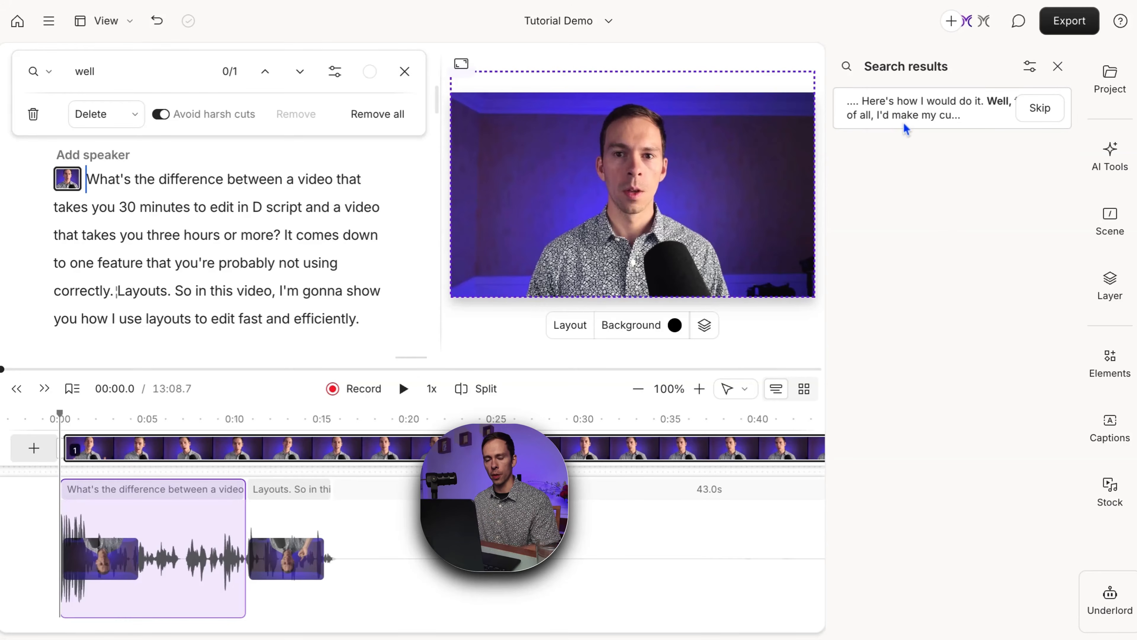
click(909, 105)
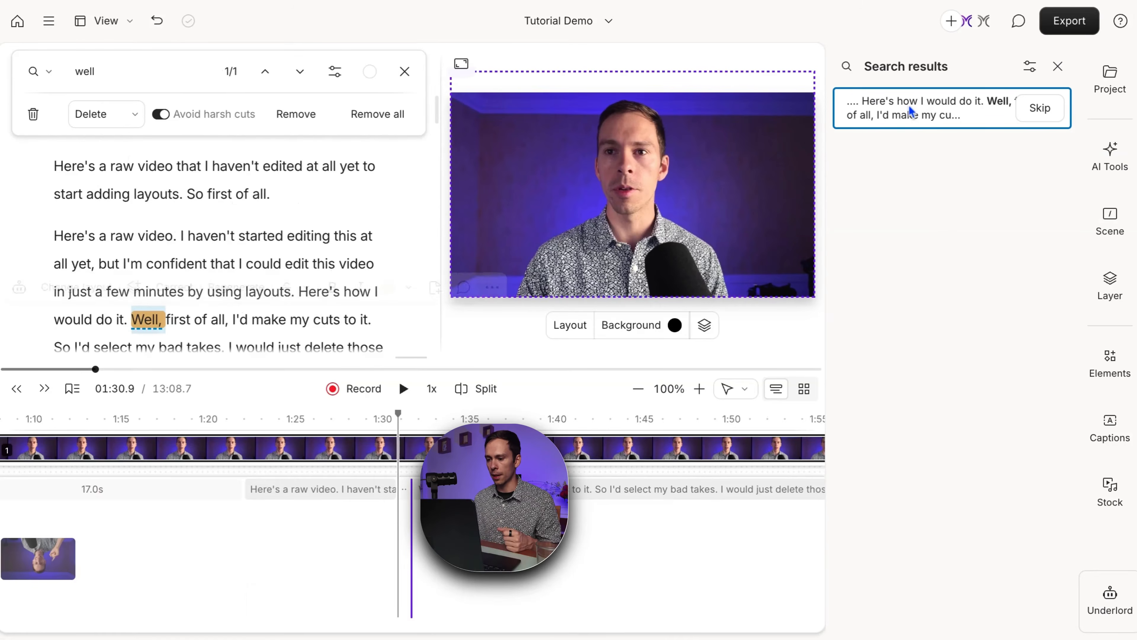
key(space)
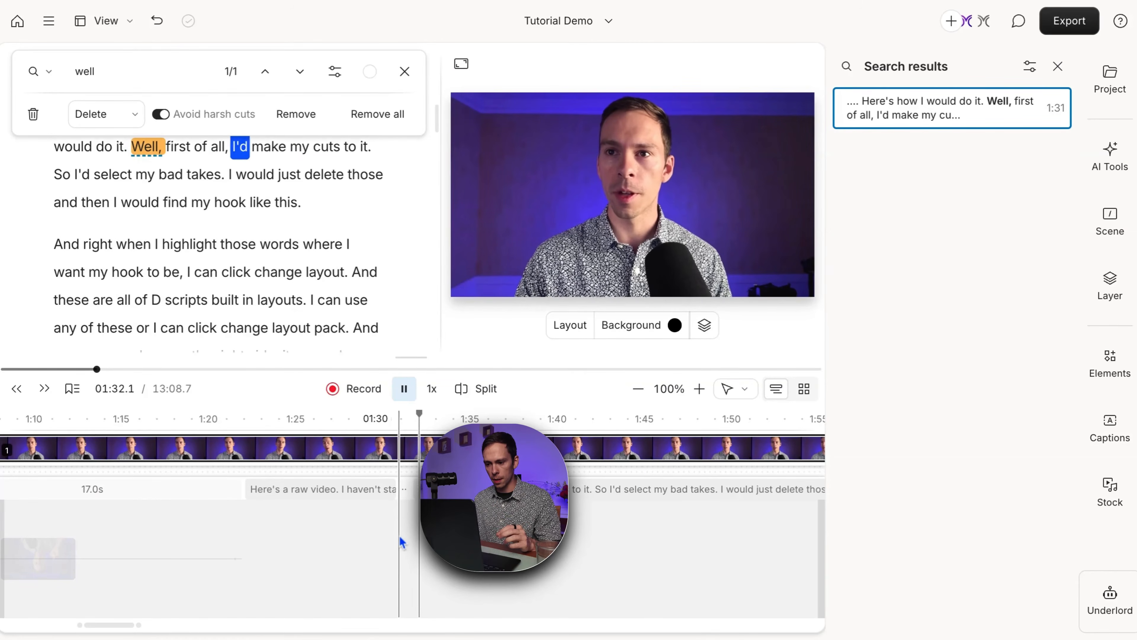
key(space)
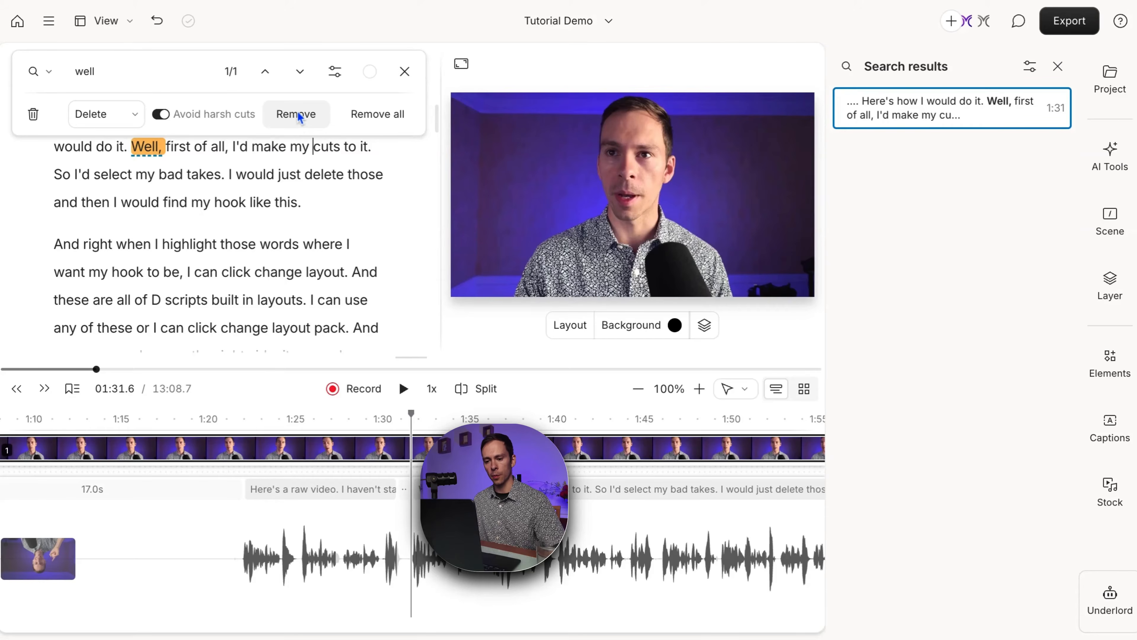
click(298, 114)
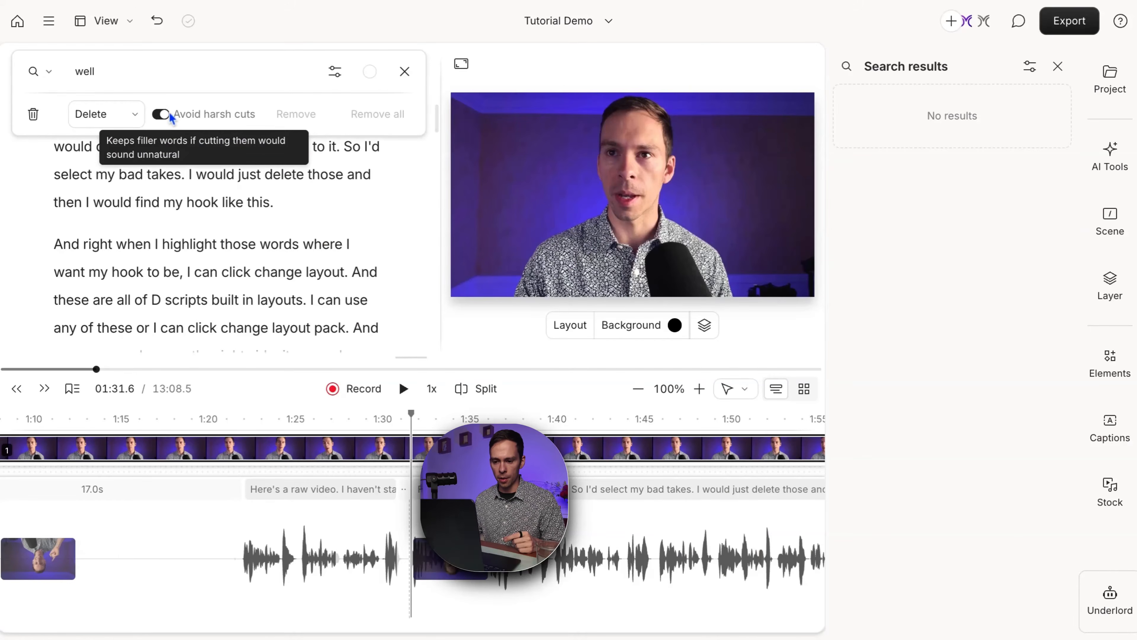
click(169, 115)
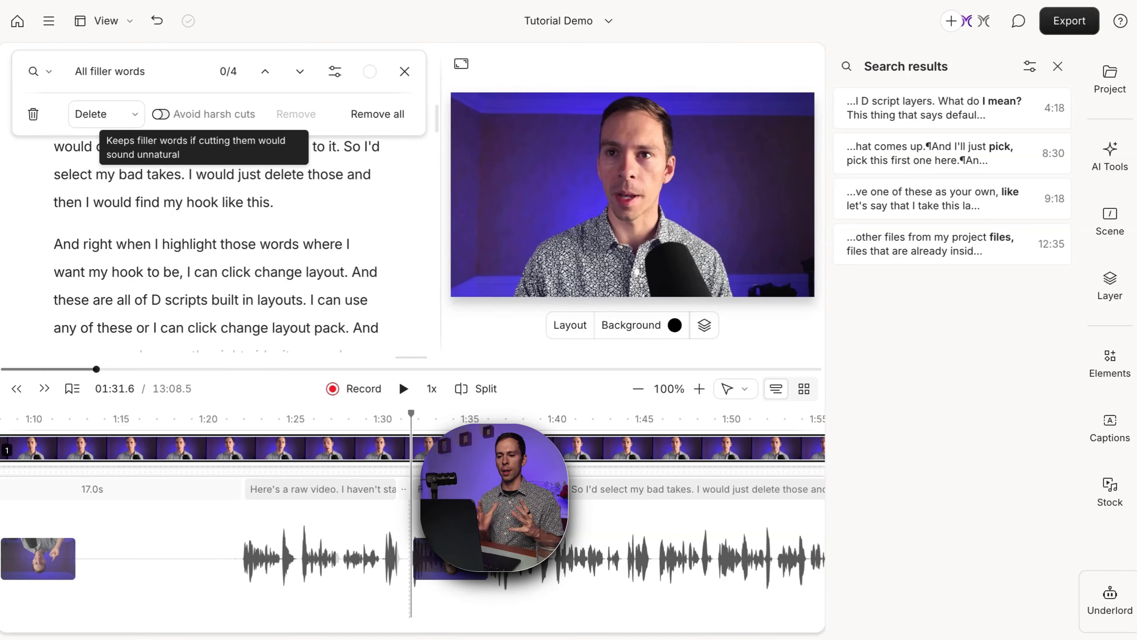
click(404, 77)
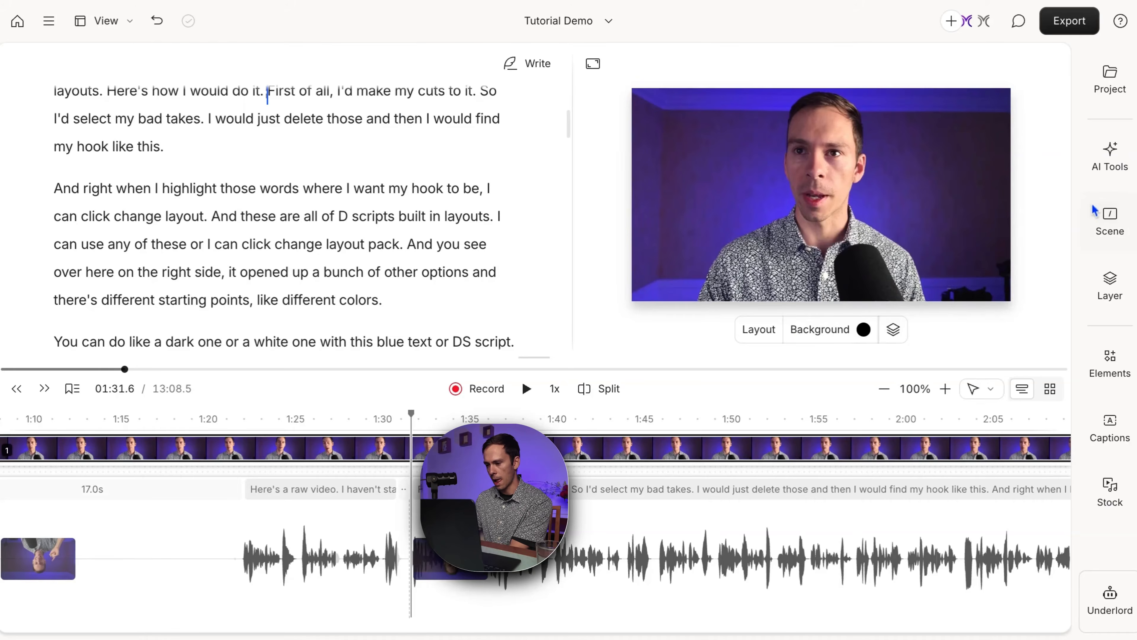
Run the Remove retakes AI tool on the script.
click(1109, 175)
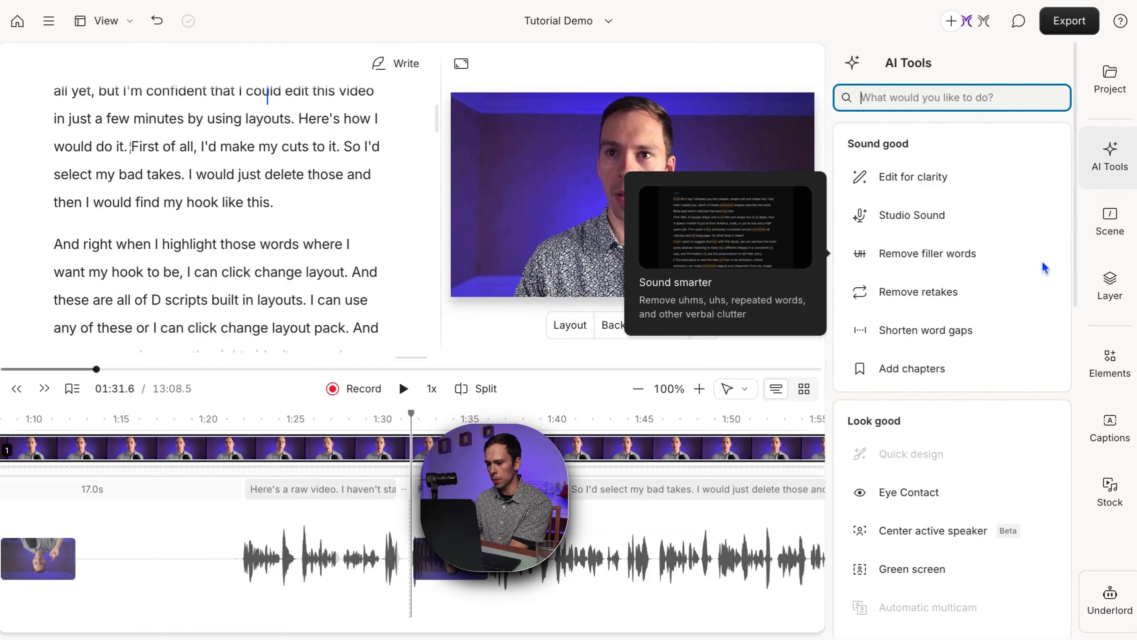
click(921, 296)
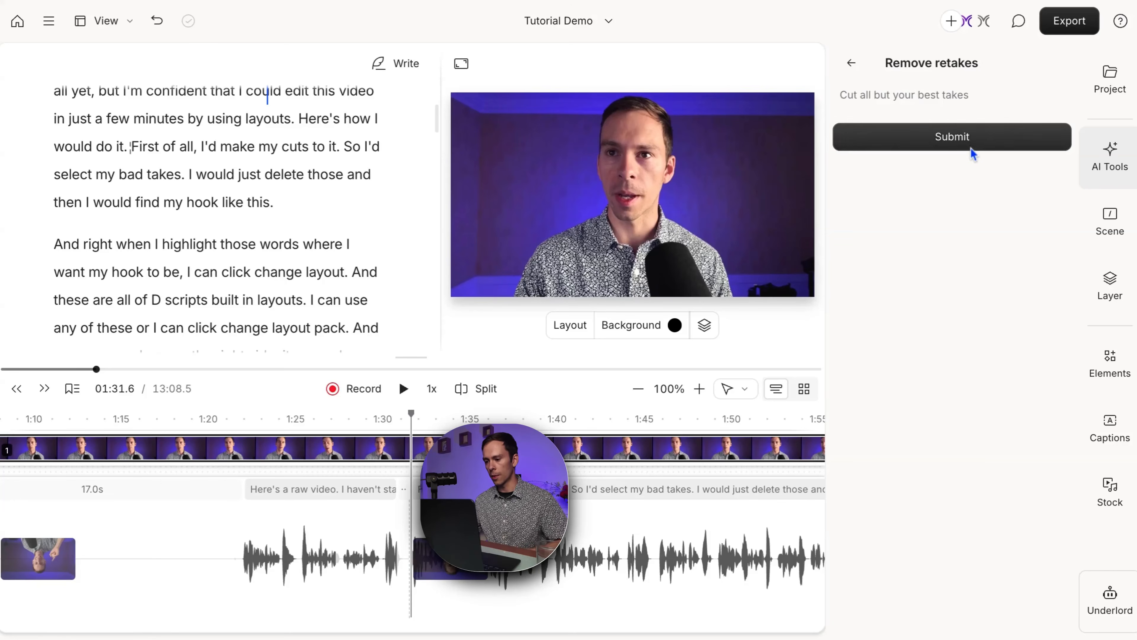
click(970, 144)
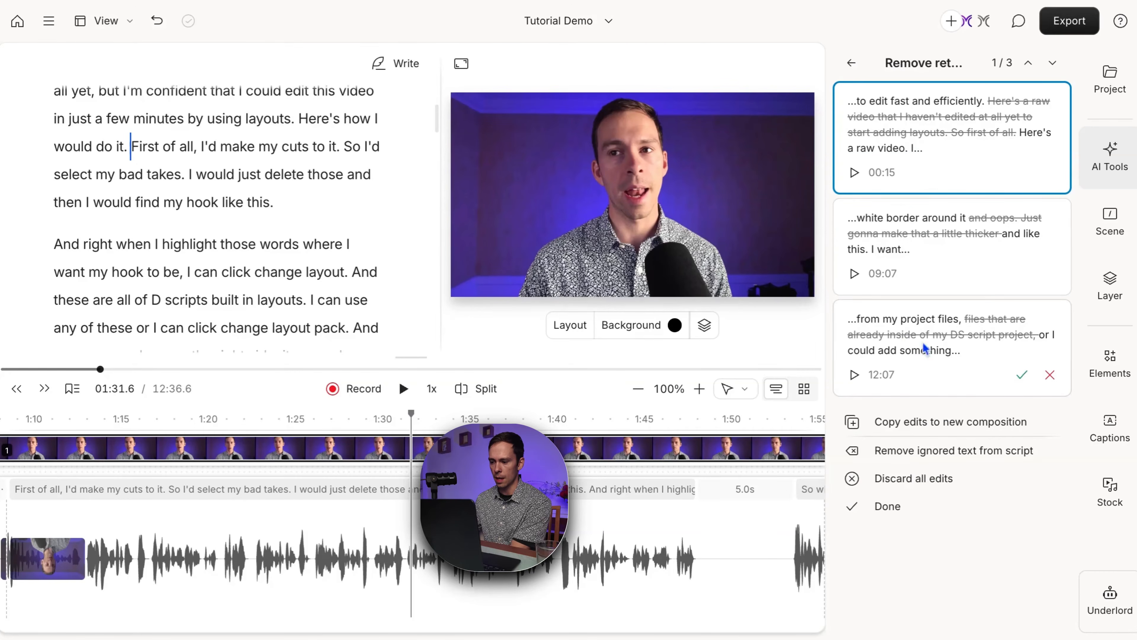
Compare the first suggested retake with the sentence "Here's a raw video. I haven't started" that follows it, and accept its cut.
click(922, 139)
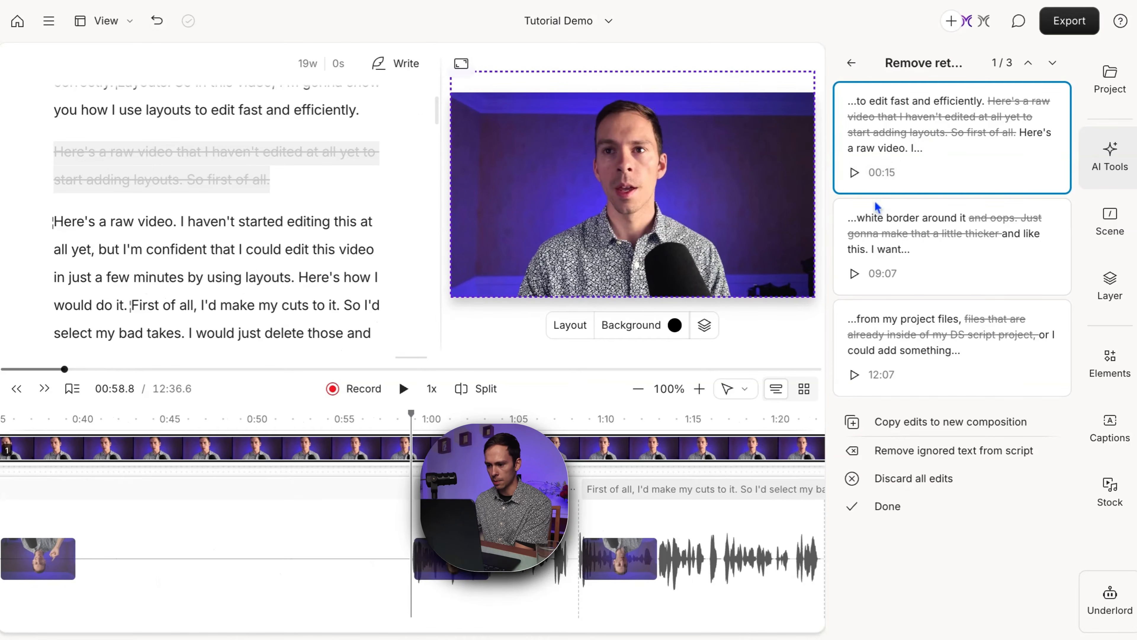
click(886, 171)
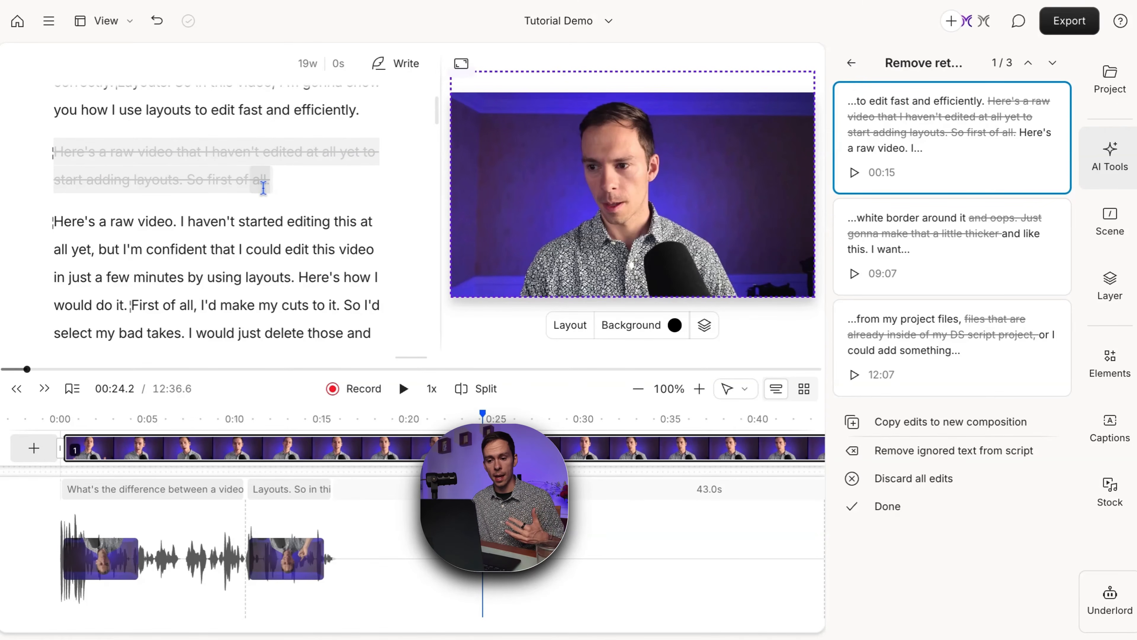
drag(55, 221, 288, 227)
key(Escape)
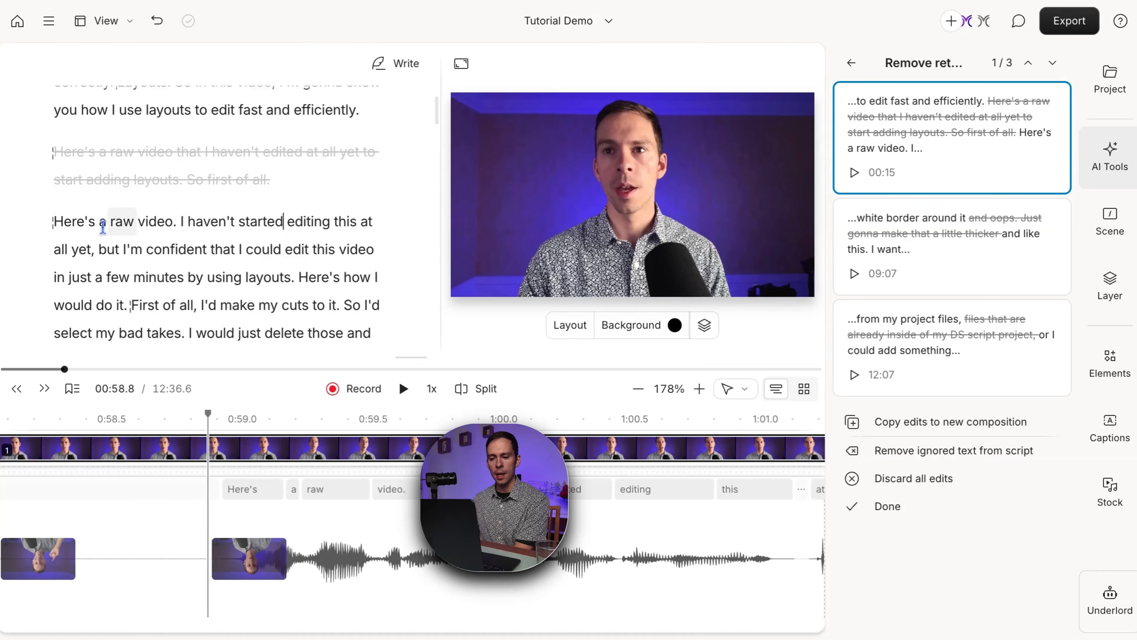
drag(54, 221, 239, 227)
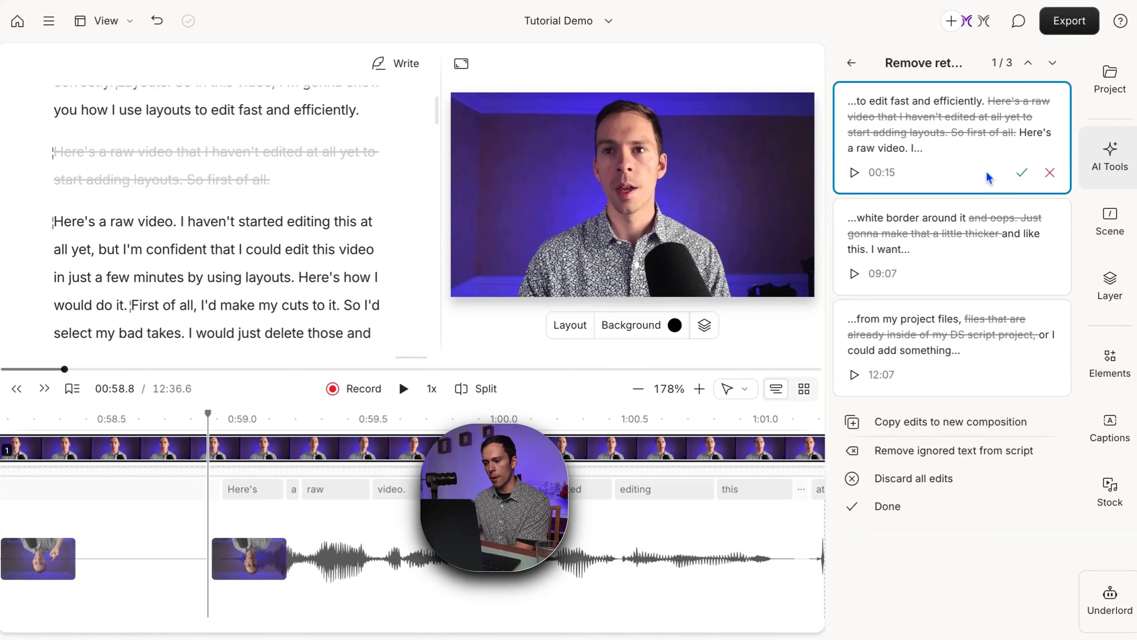
click(1023, 175)
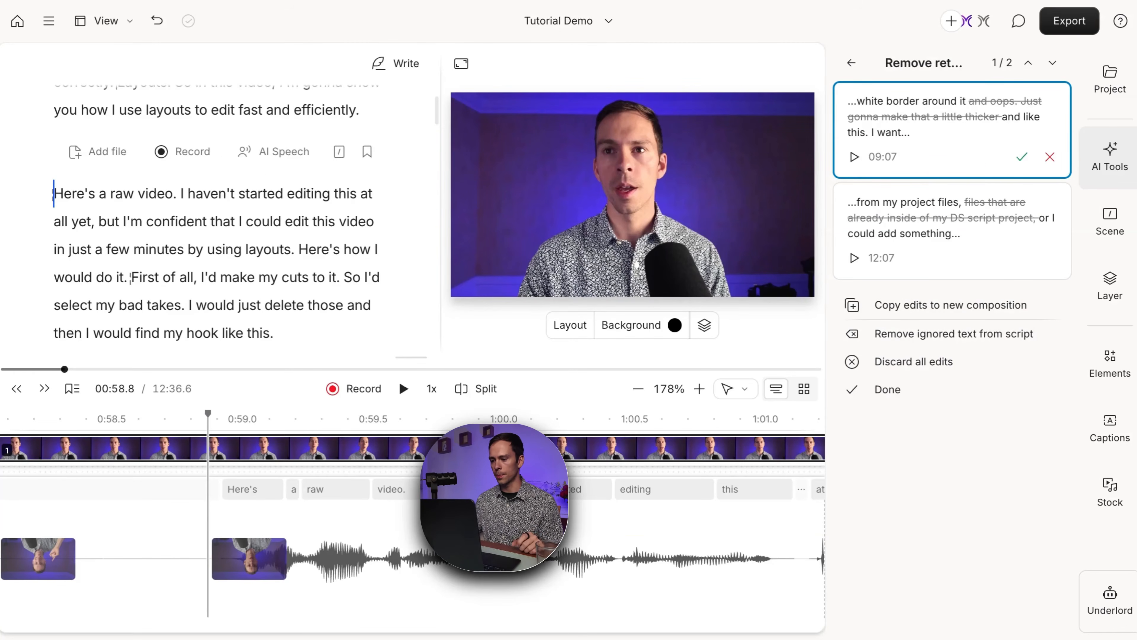
Accept the cut after "white border around it", reject the cut of "files that are already inside of my DS script project", and finish the retake review.
click(888, 111)
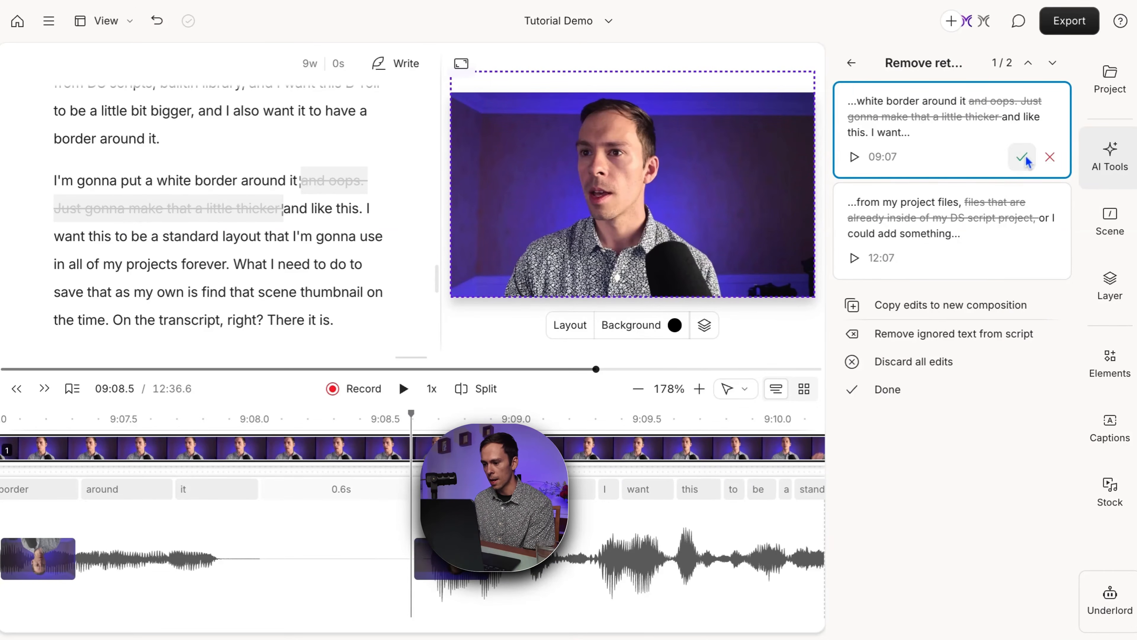
click(1024, 159)
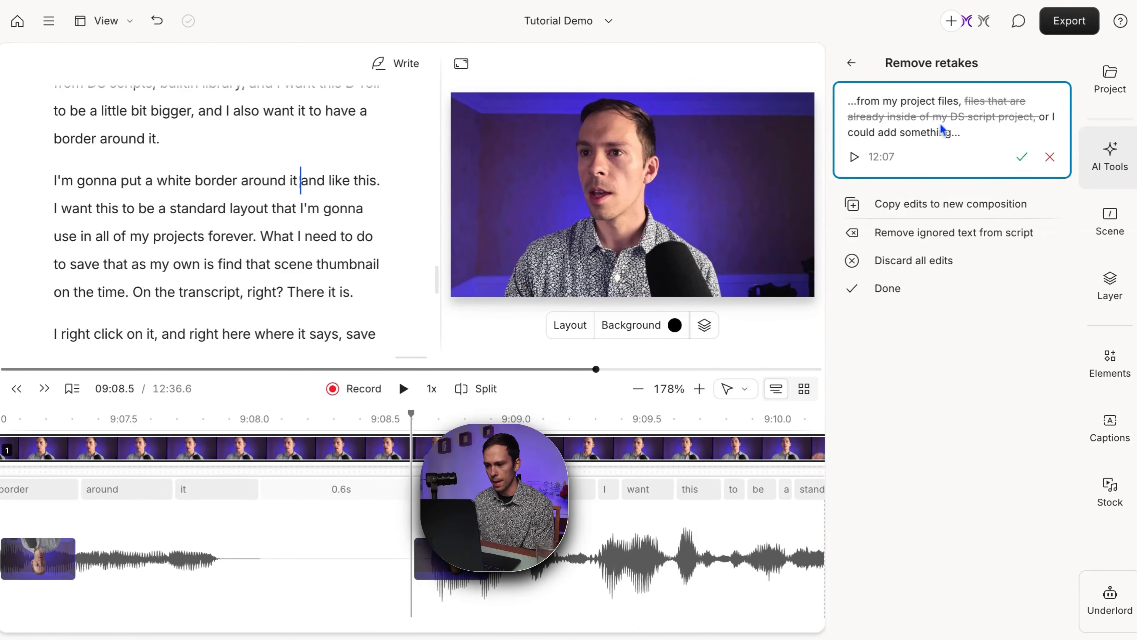
click(962, 125)
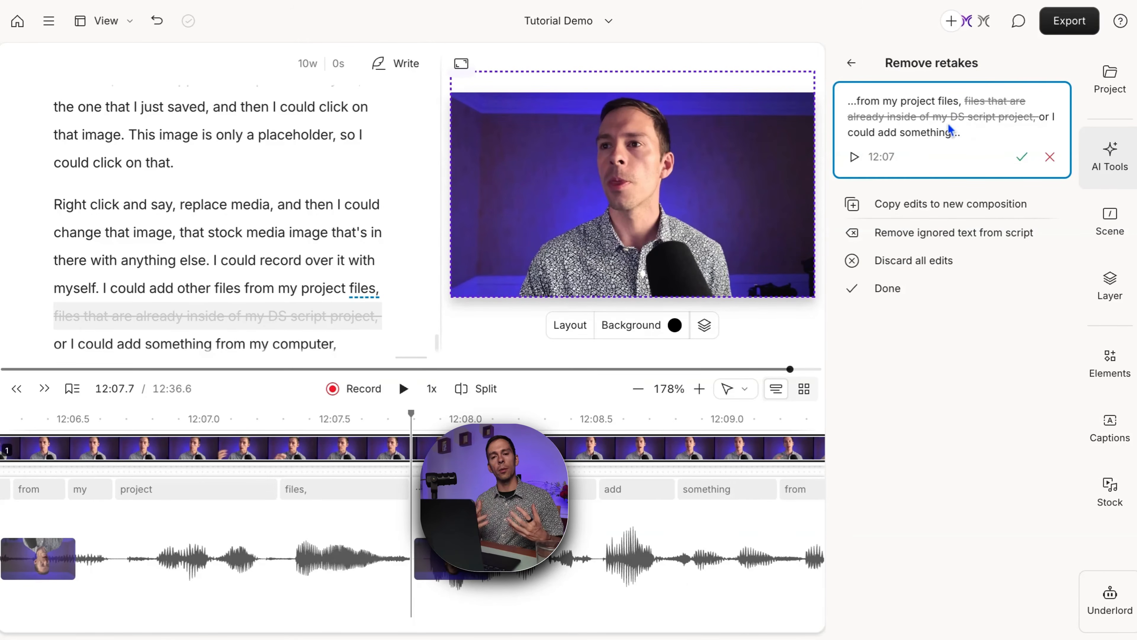
click(1050, 157)
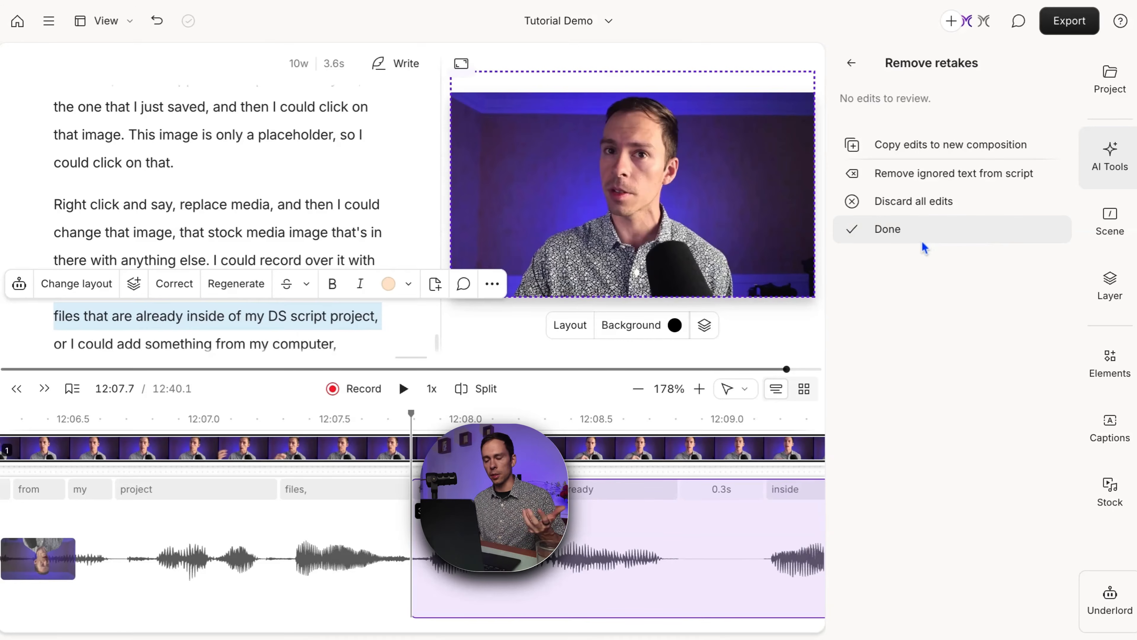
click(887, 233)
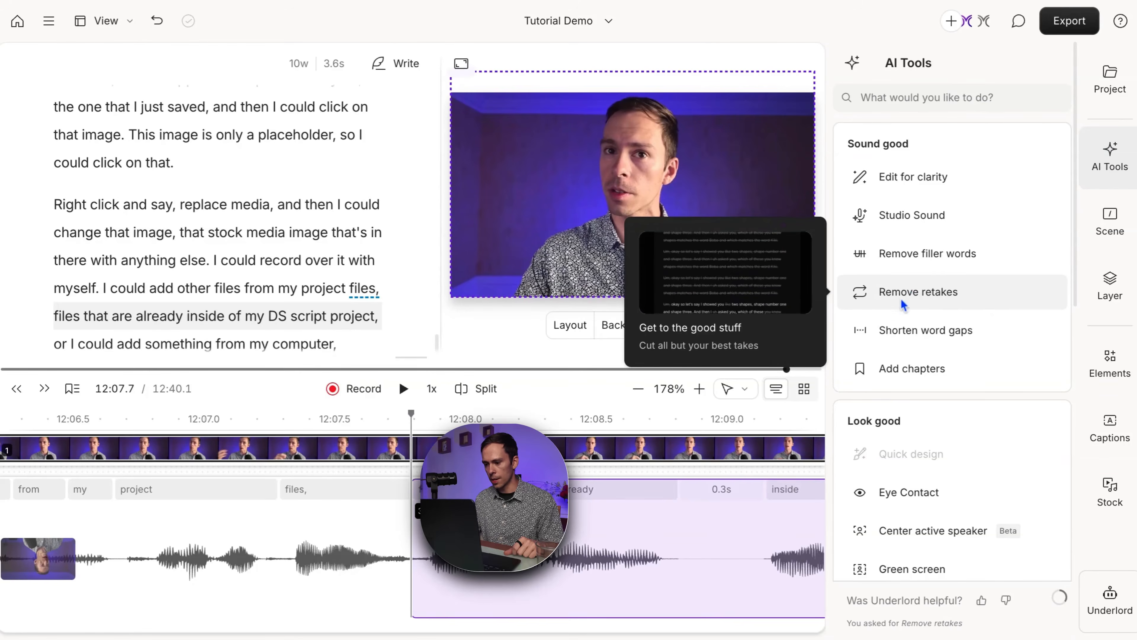
Start the Shorten word gaps AI tool, set to find gaps of more than 2 seconds and shorten them to 1 second.
click(905, 332)
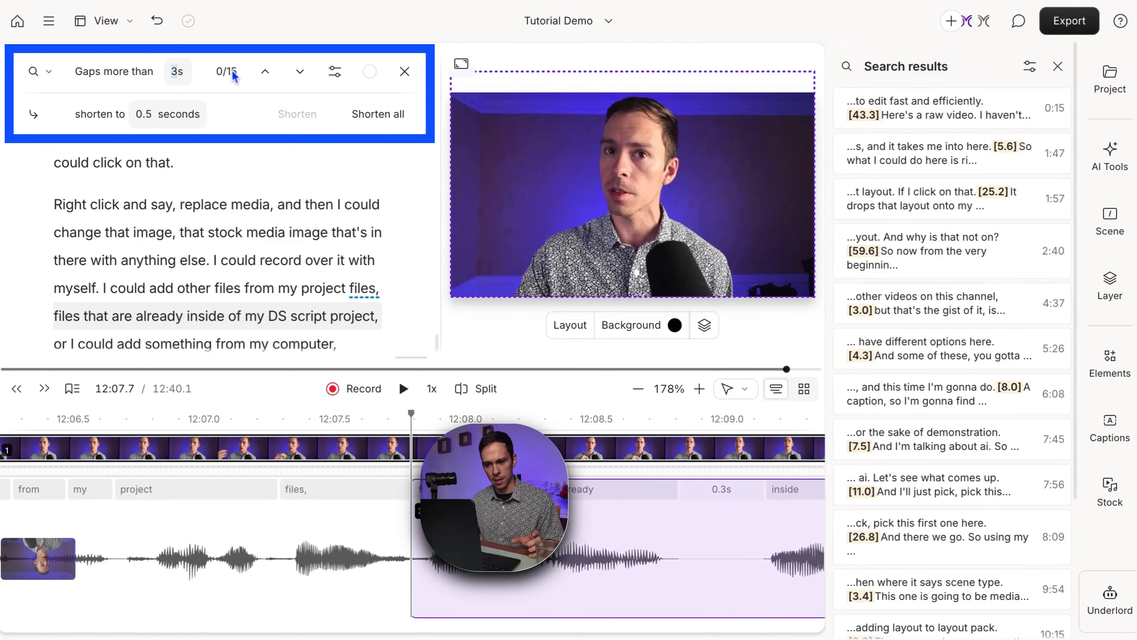
click(140, 113)
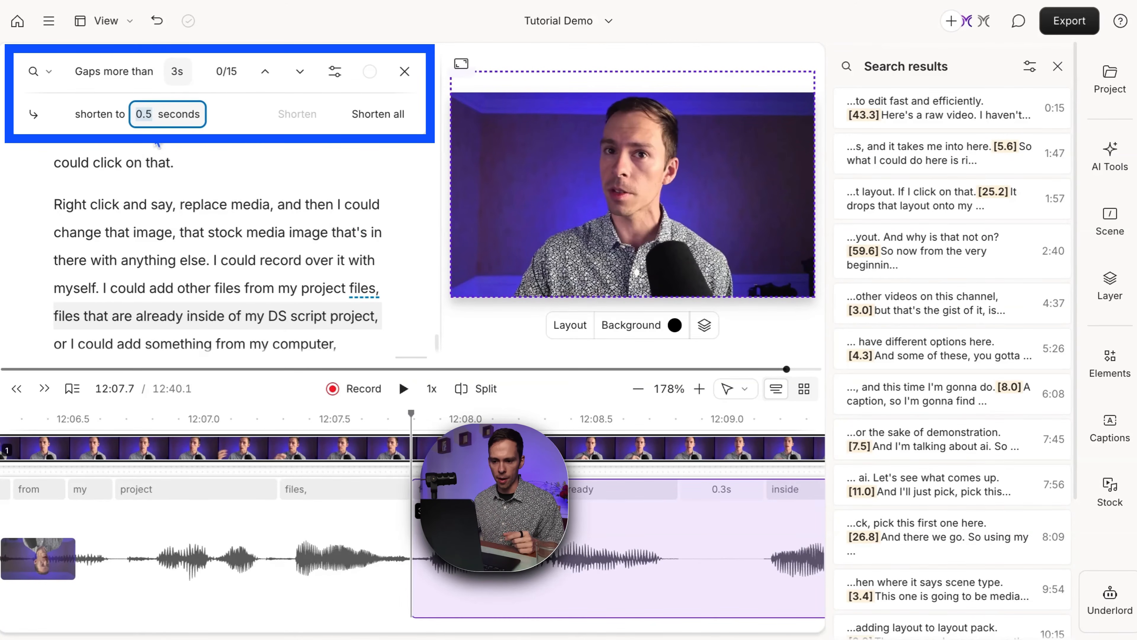
click(176, 72)
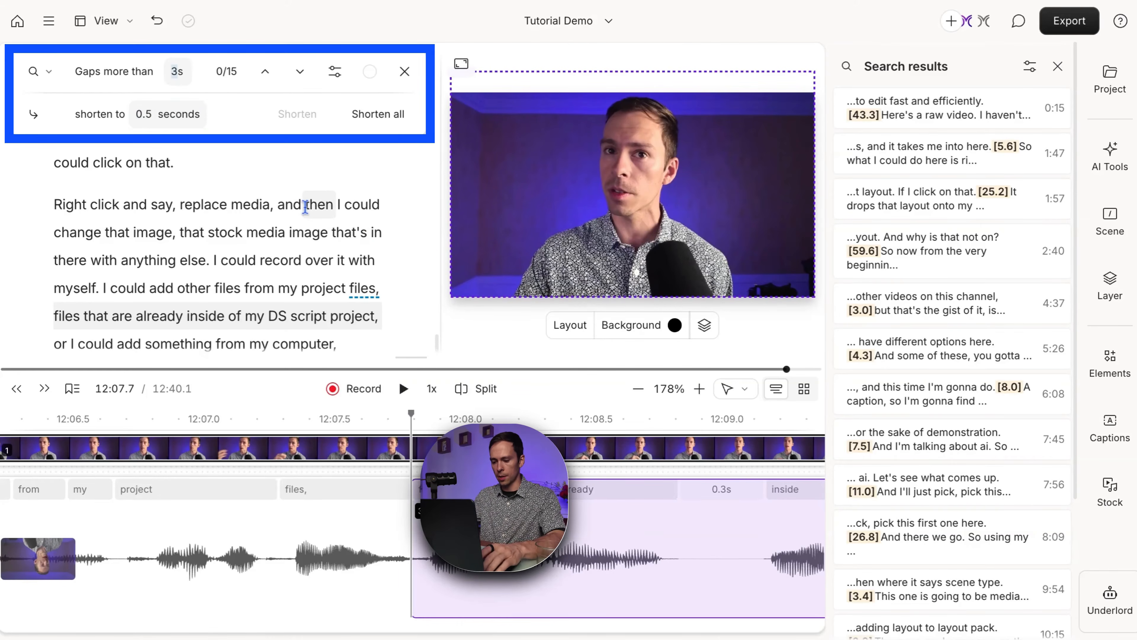
text(2.)
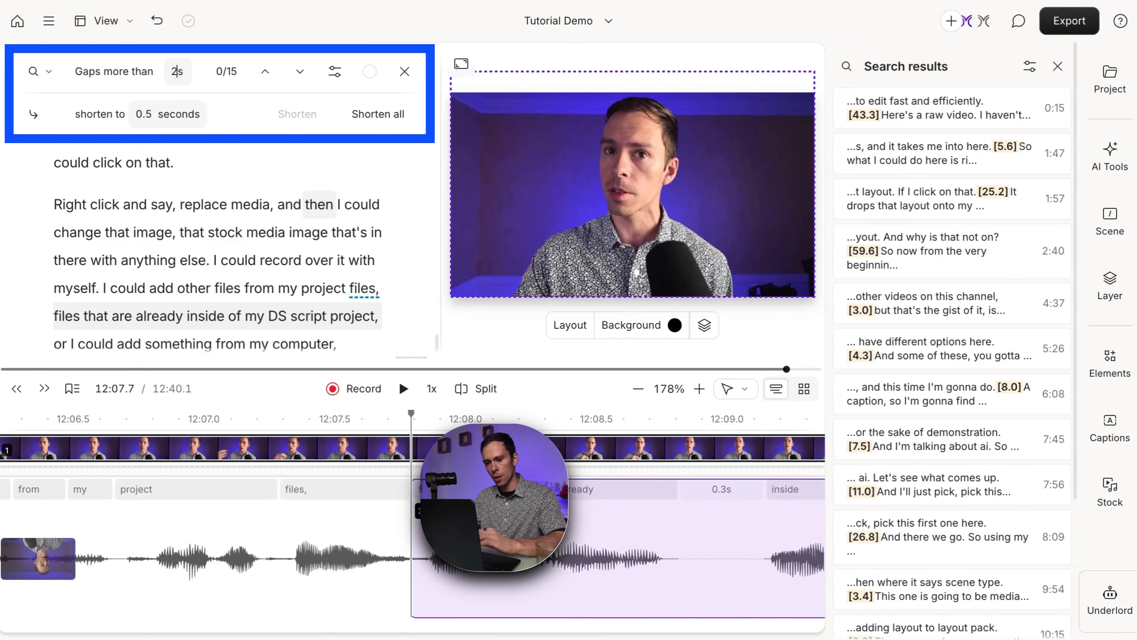
key(Return)
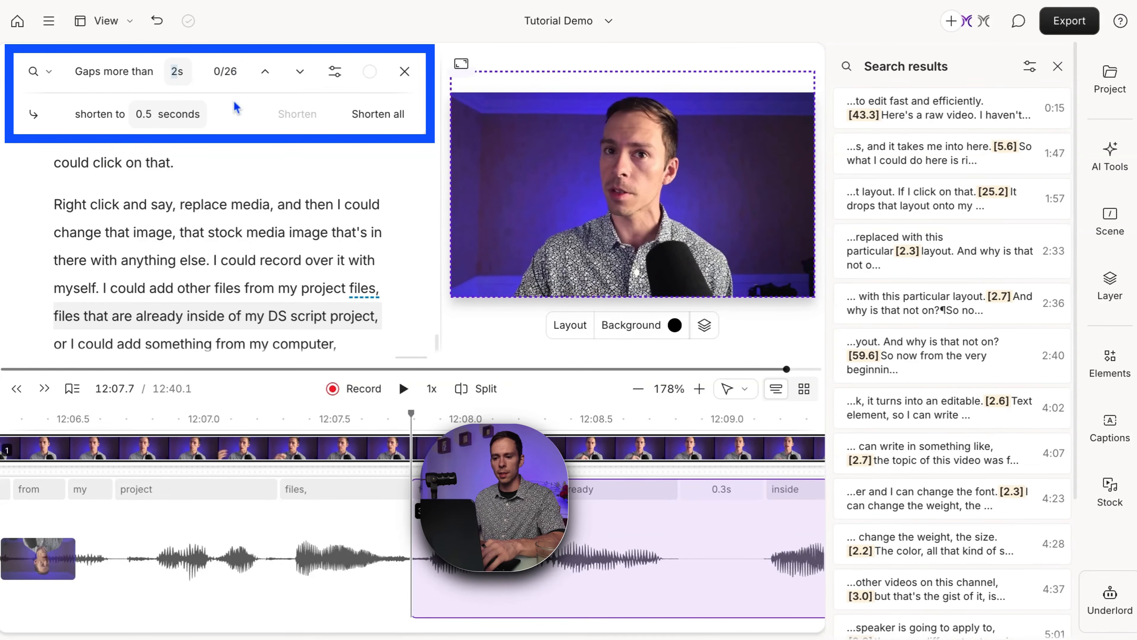
click(152, 114)
text(1)
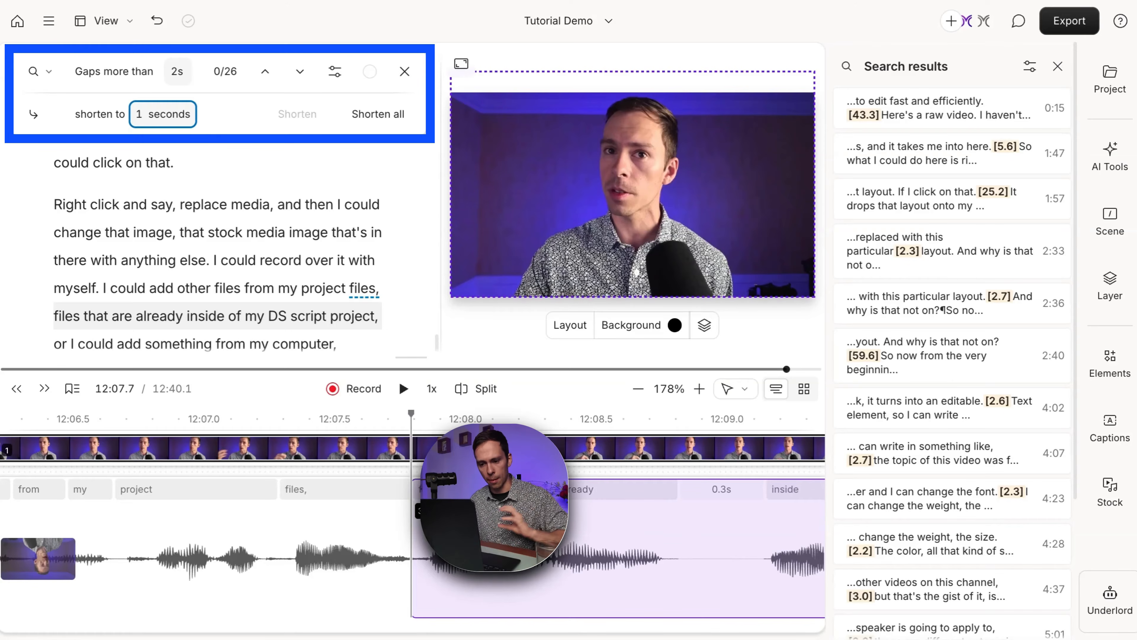
key(Return)
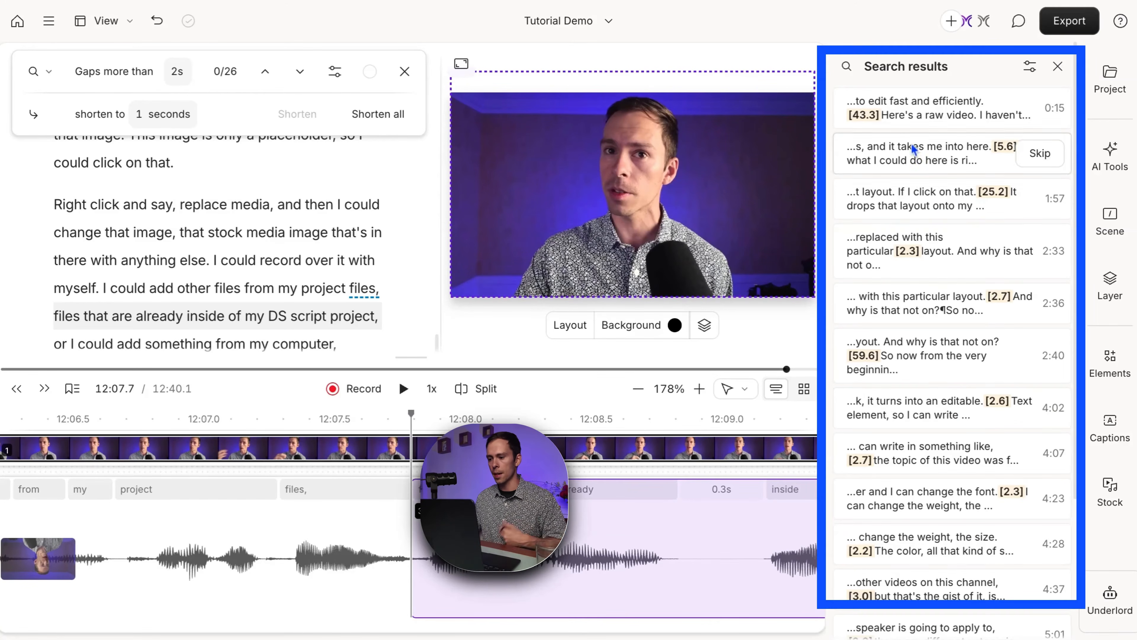
Play the gap after "edit fast and efficiently" and shorten it, shorten all remaining matches, and close the gap search.
click(922, 120)
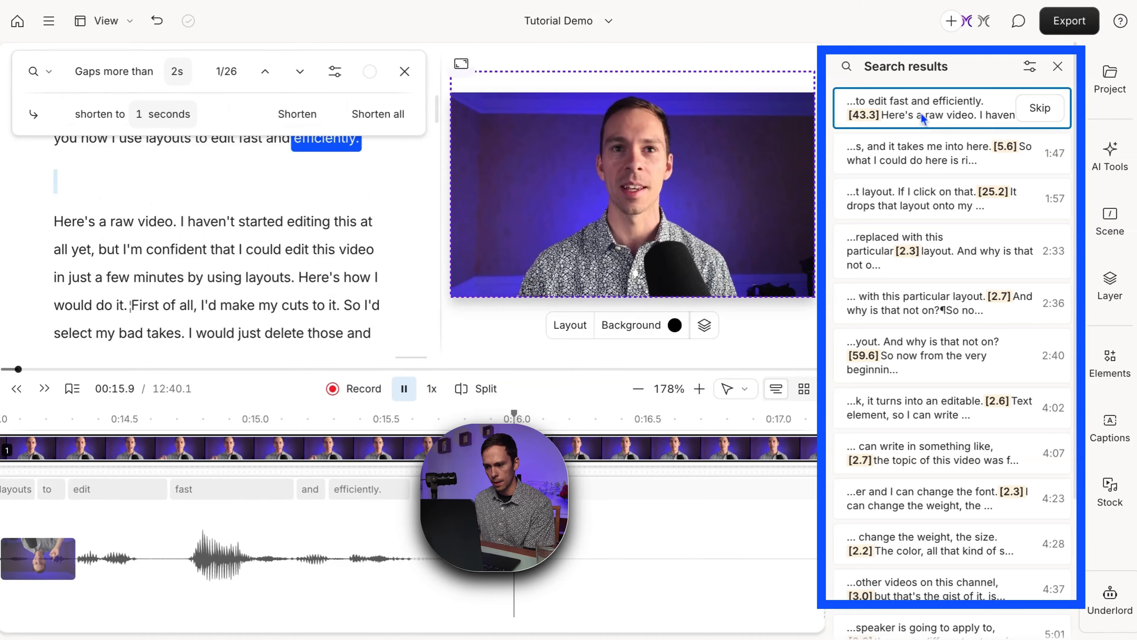
click(404, 388)
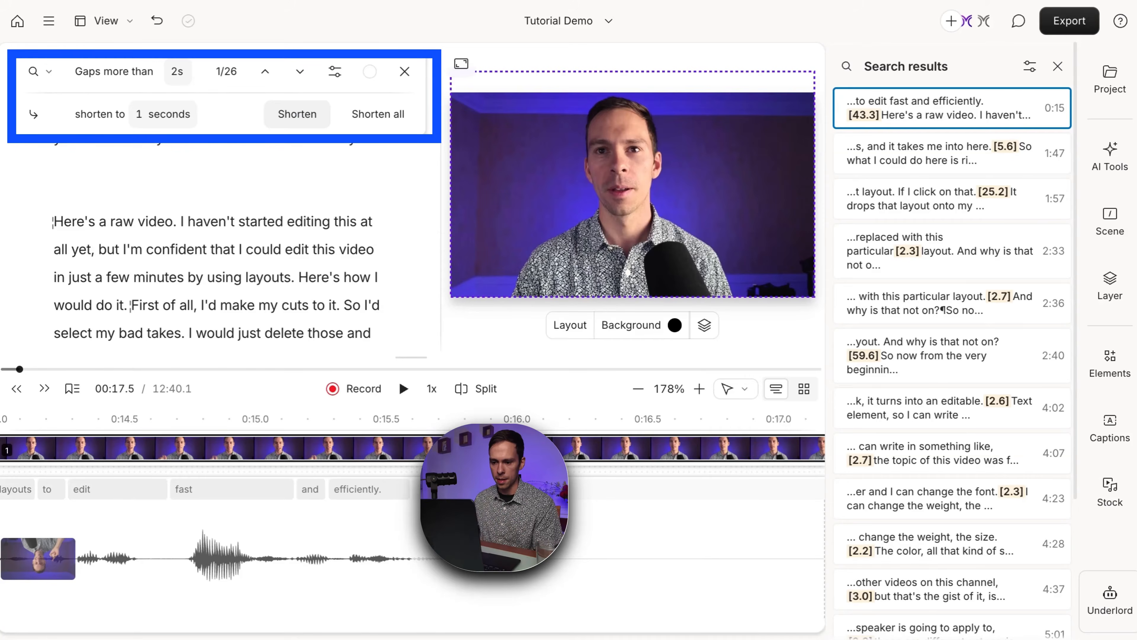
click(297, 114)
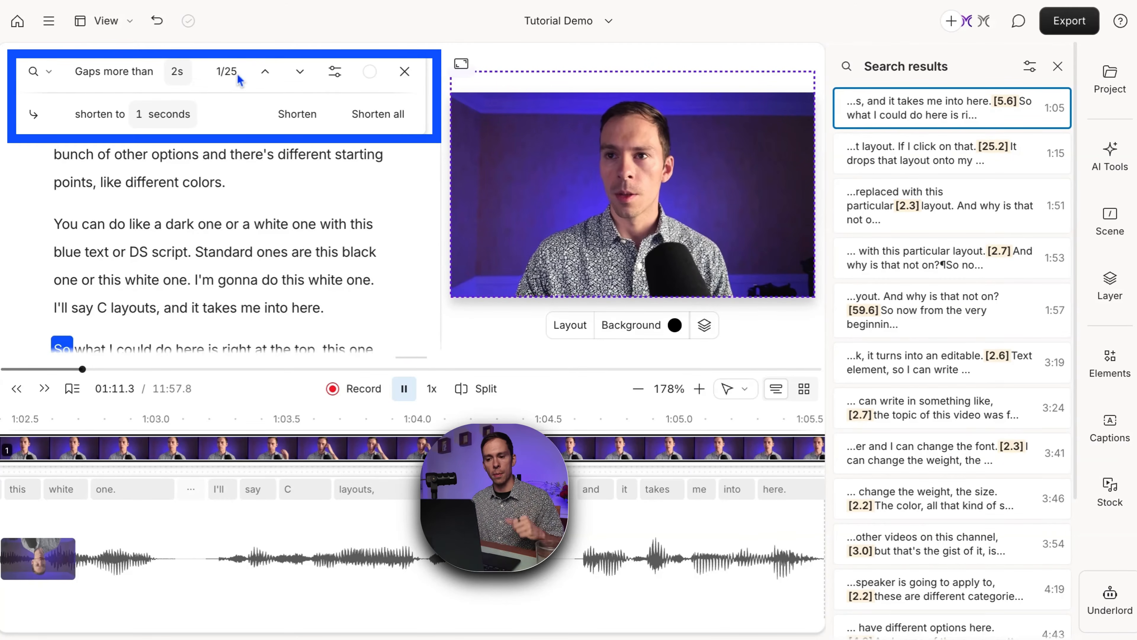
click(384, 112)
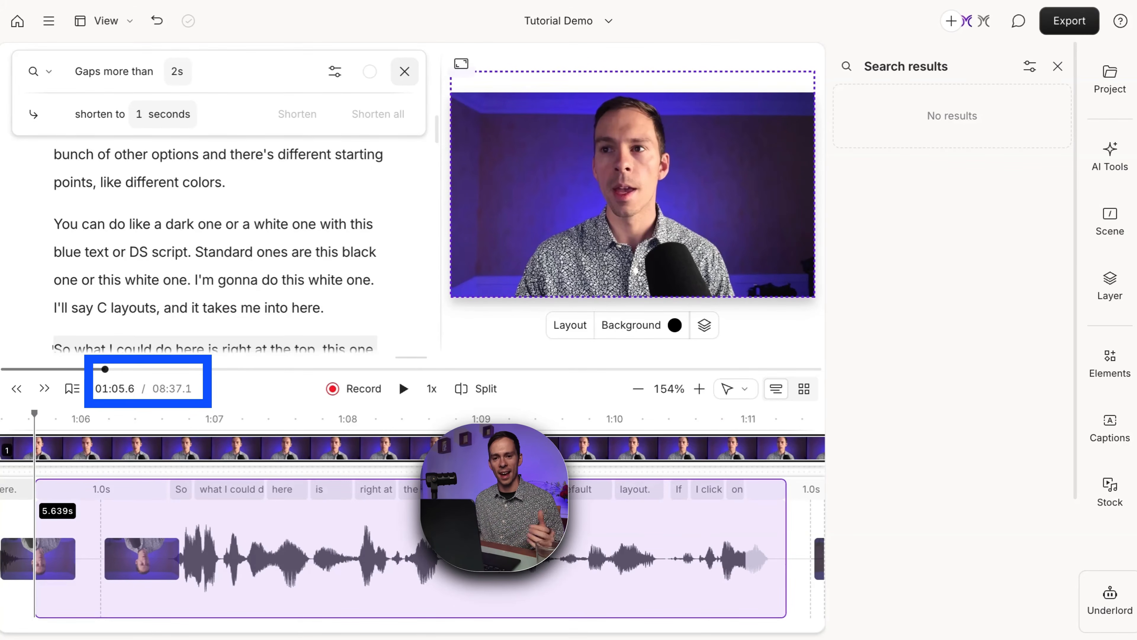
click(404, 71)
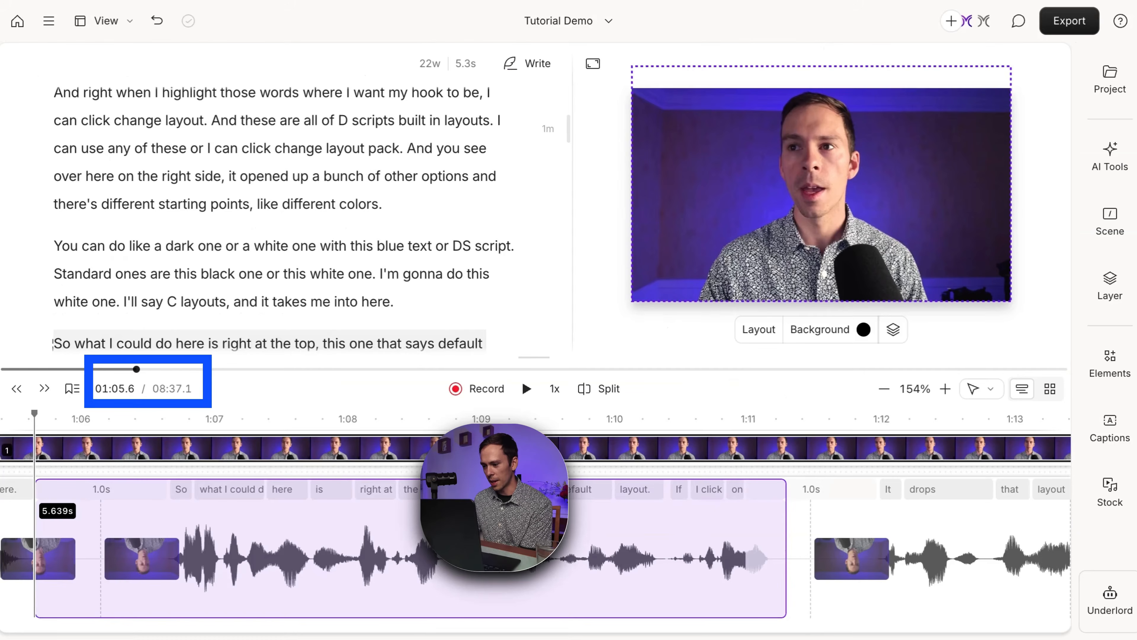
Run the Add chapters AI tool with the number of chapters left on Auto.
click(1110, 155)
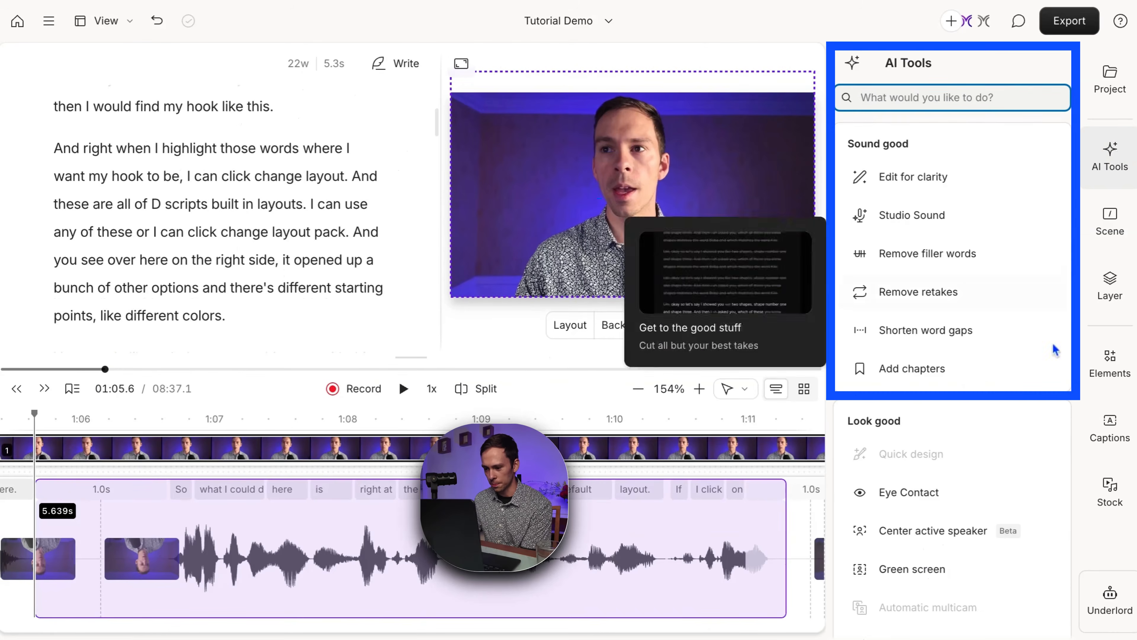
click(905, 367)
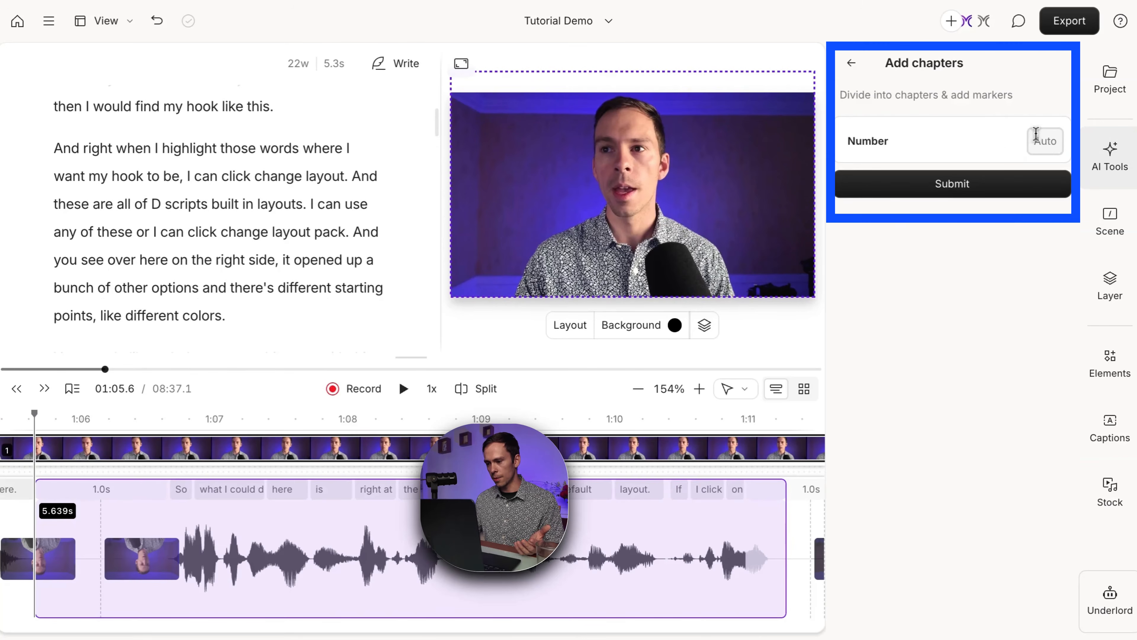
click(923, 188)
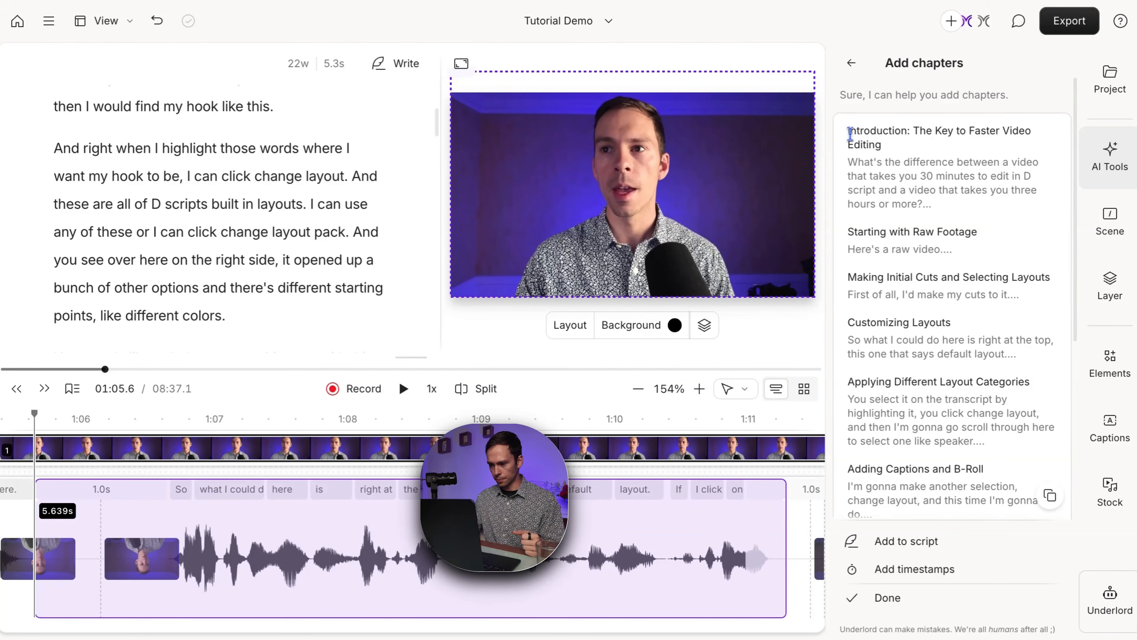
Review the suggested chapter titles from the introduction to the final tips, and add the chapters to the script.
drag(849, 131, 977, 157)
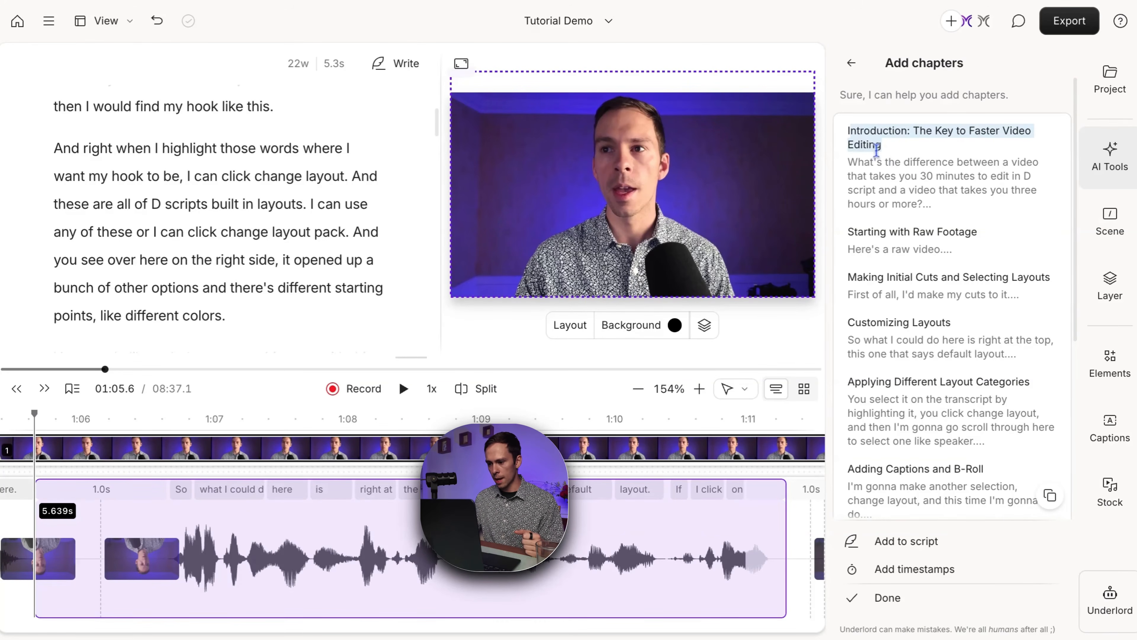
click(859, 231)
scroll(936, 281, down, 1)
scroll(955, 412, down, 6)
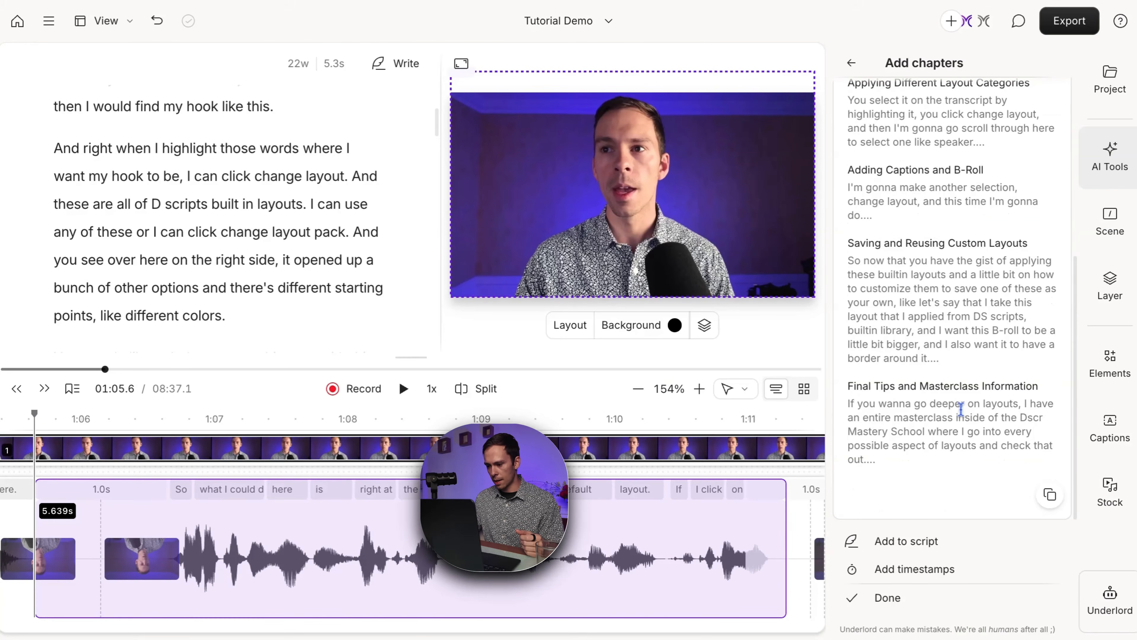
scroll(956, 411, up, 8)
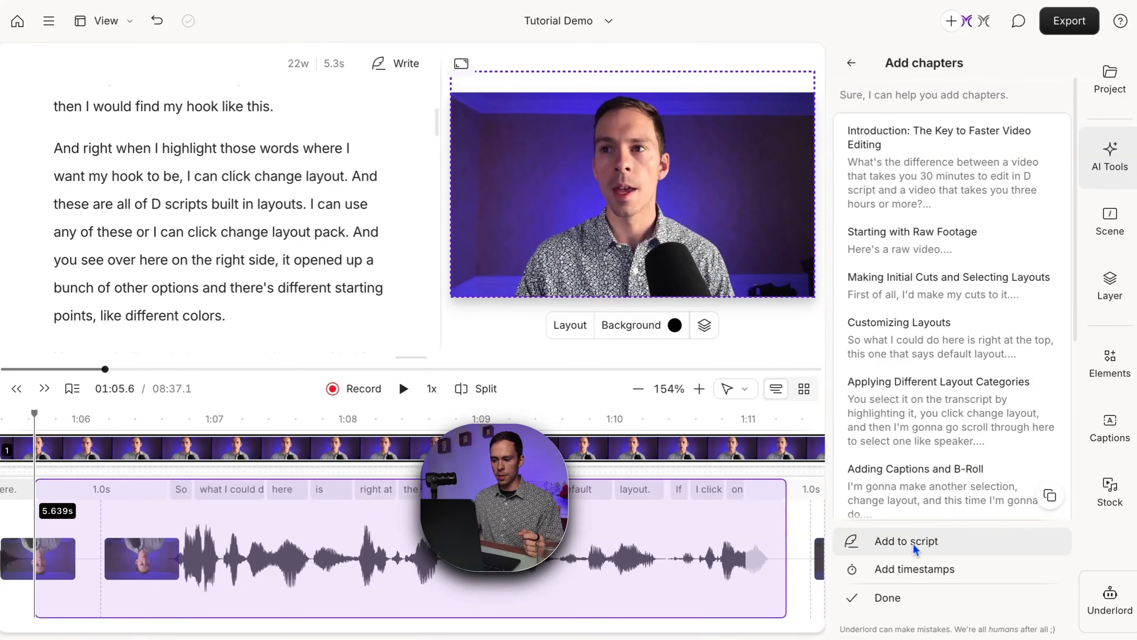
click(900, 542)
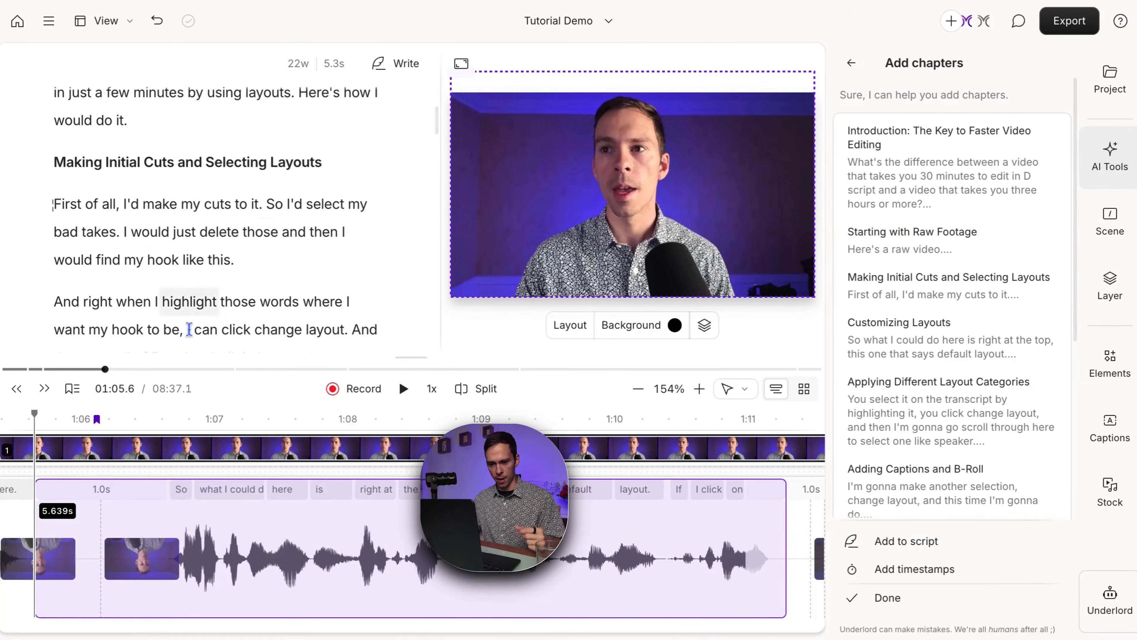
Replace "Selecting" with "Choosing" in the script's "Making Initial Cuts and Selecting Layouts" chapter heading.
drag(66, 161, 268, 182)
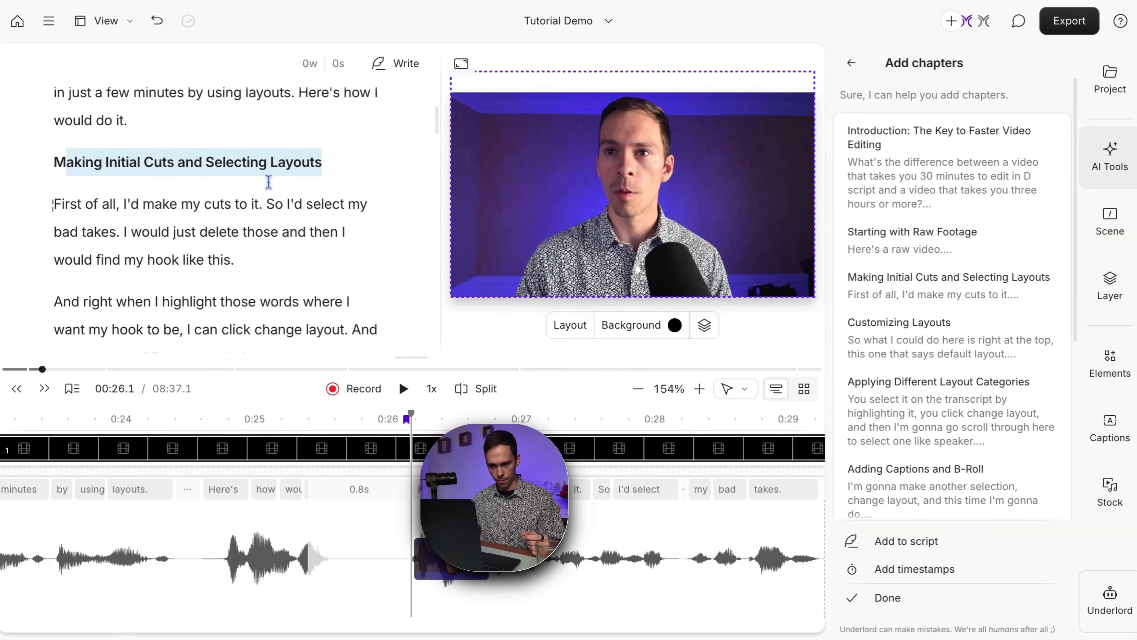
double_click(92, 163)
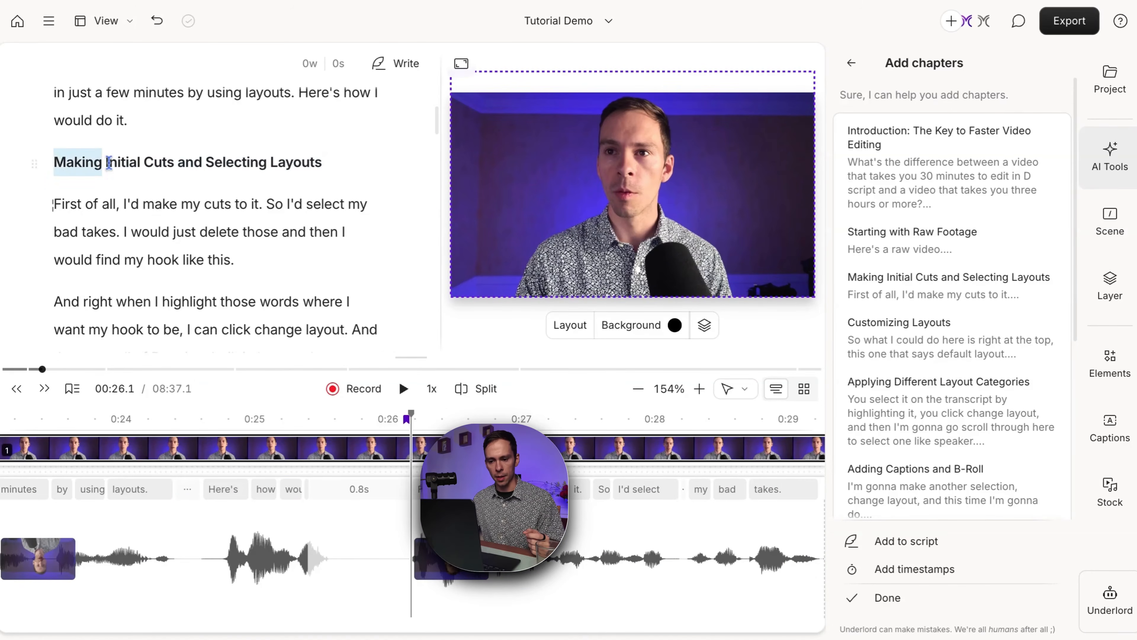
double_click(109, 164)
triple_click(193, 165)
click(282, 161)
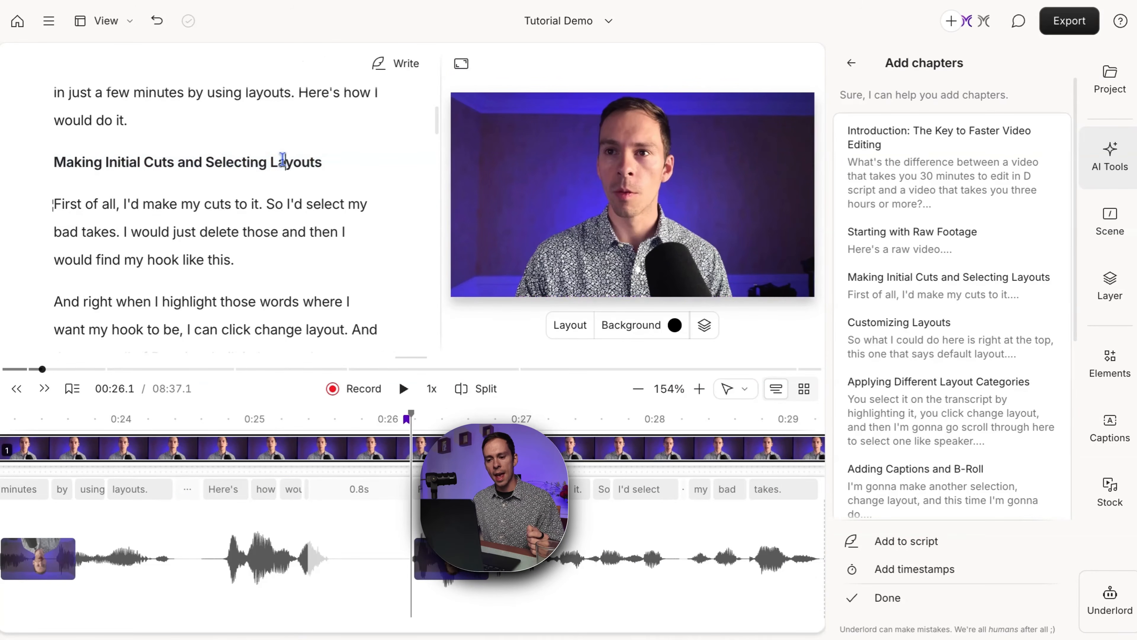
double_click(236, 165)
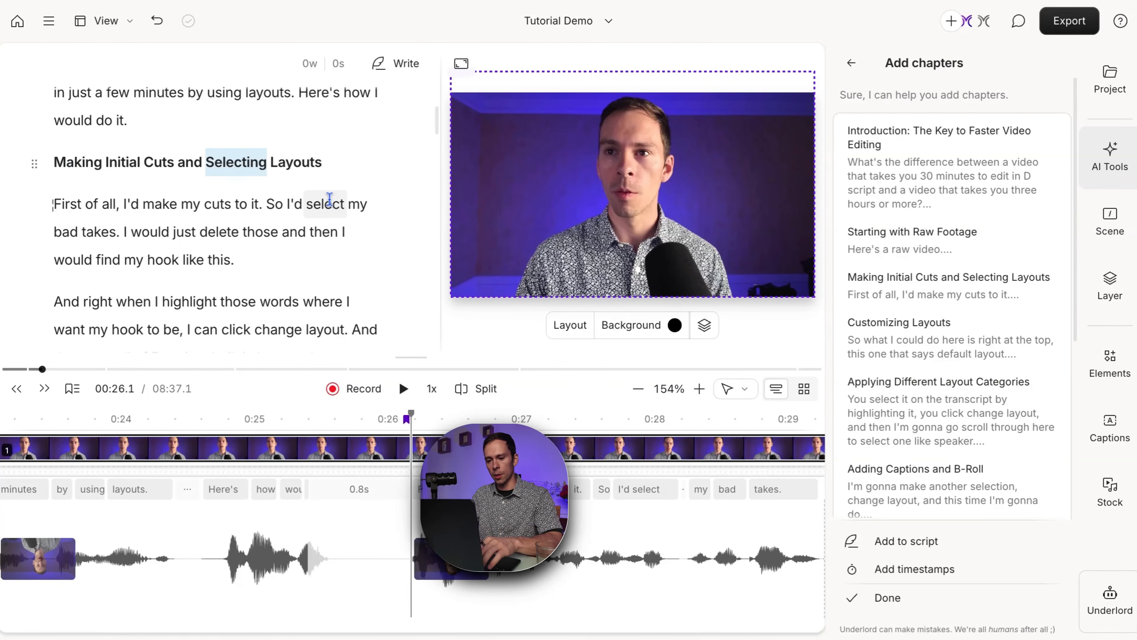
text(Choosing)
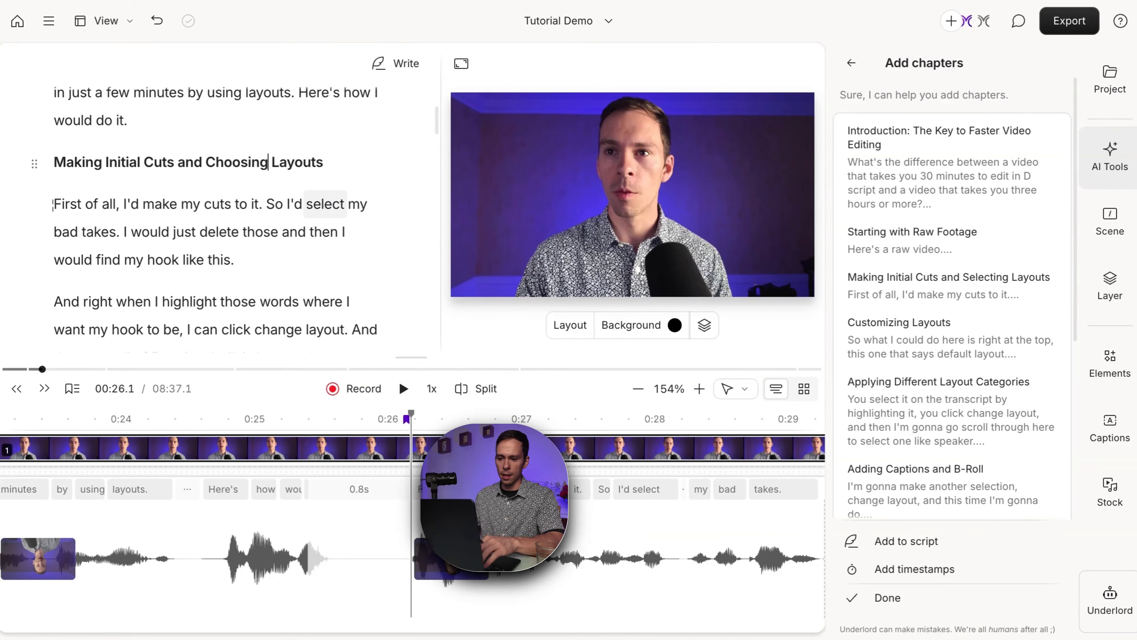
click(301, 162)
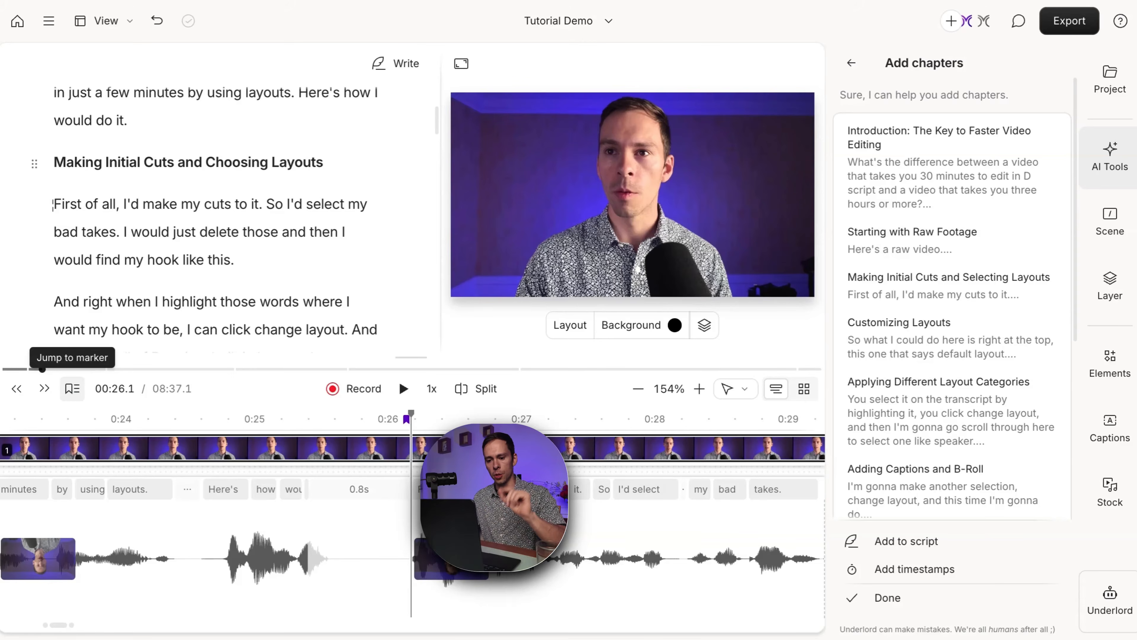
Jump to the beginning of the composition and to the "Applying Different Layout Categories" marker, and finish the Add chapters tool.
click(72, 388)
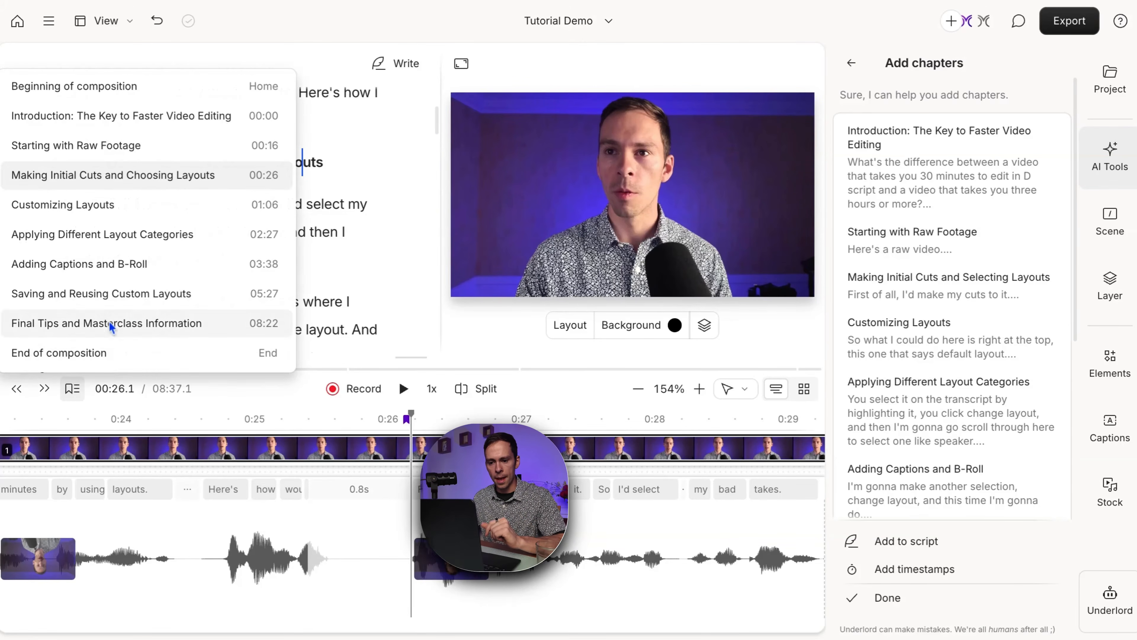
click(102, 87)
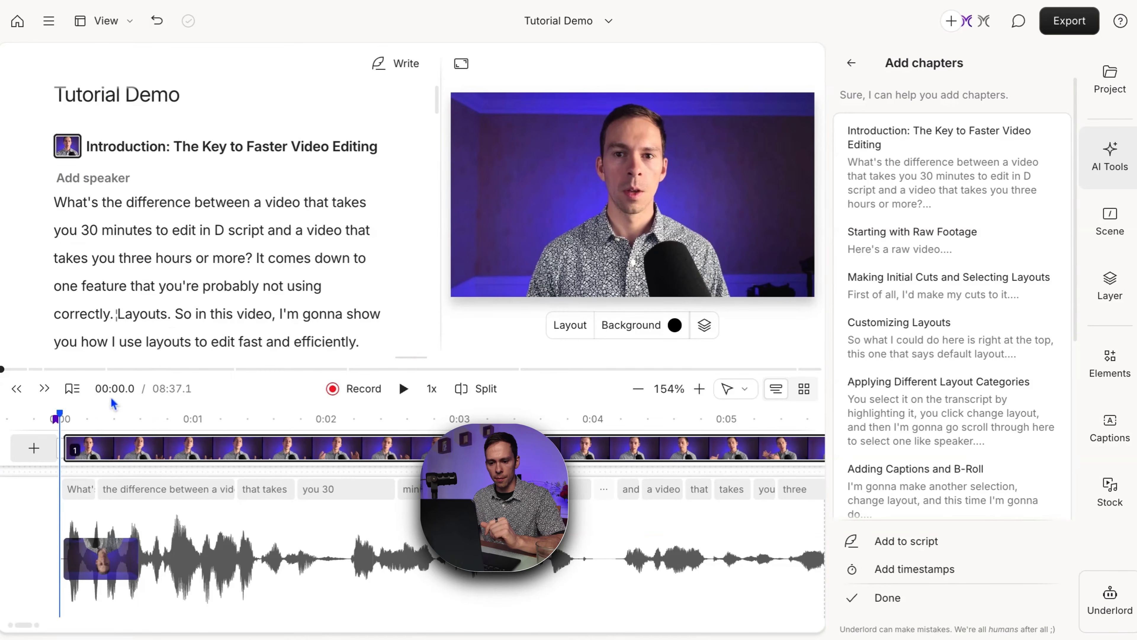
click(71, 389)
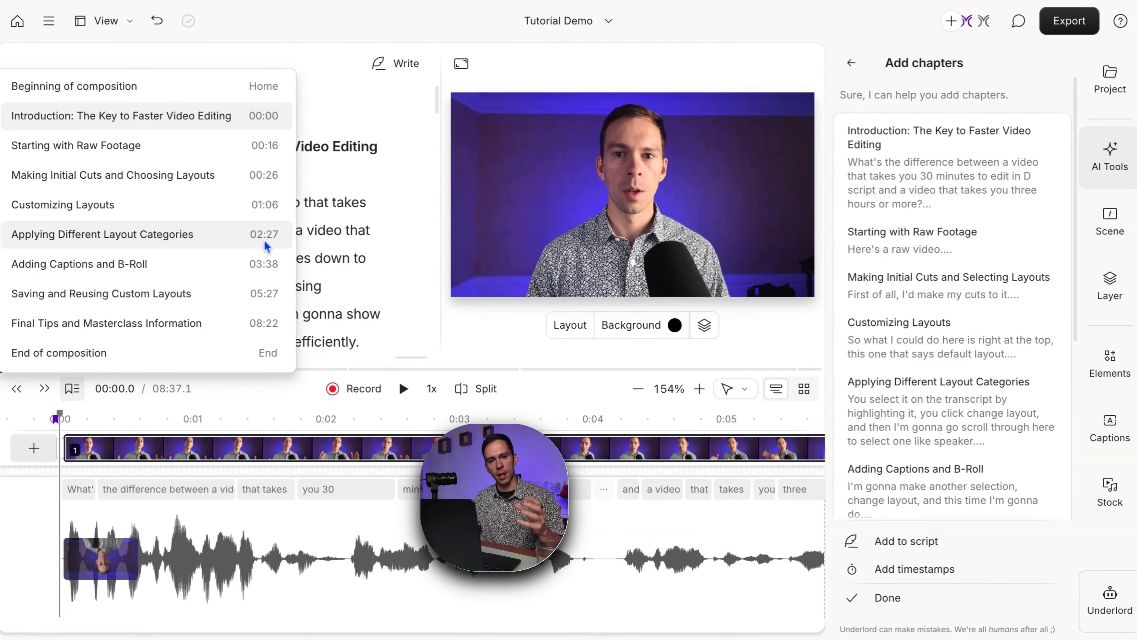
click(103, 237)
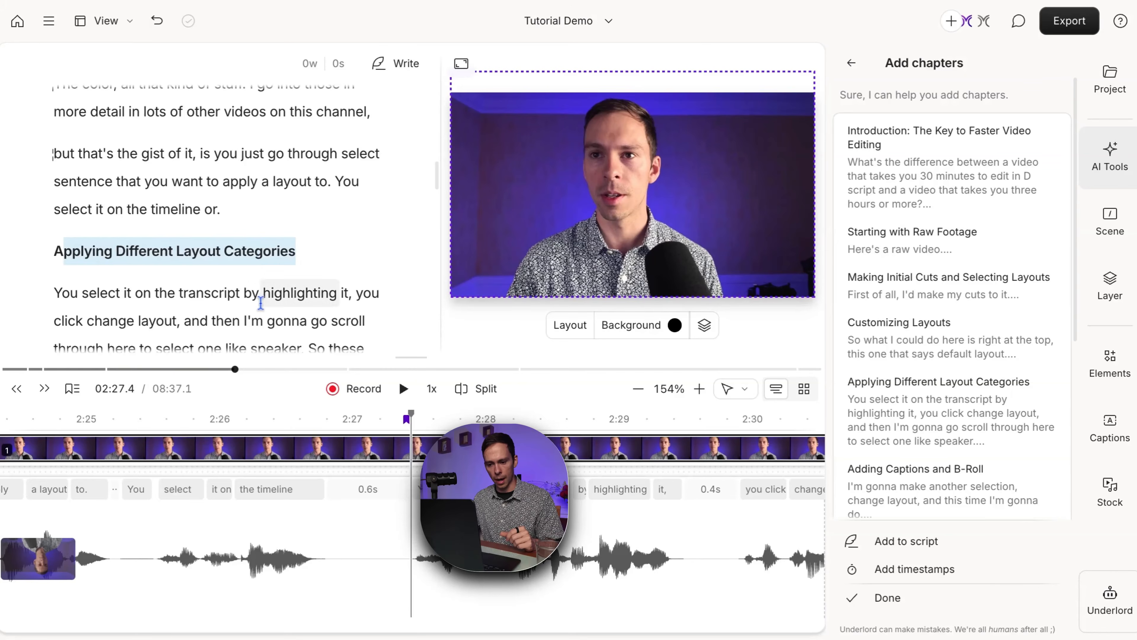
click(896, 599)
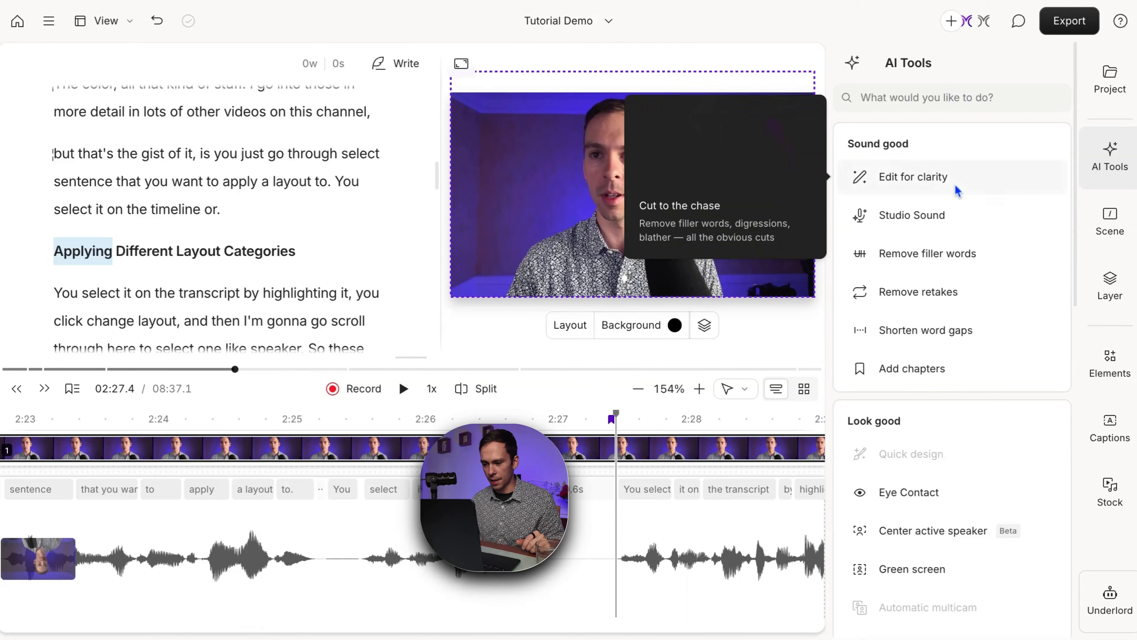
Return the playhead to the start and examine the Eye Contact, Center active speaker and Green screen descriptions among the Look good AI tools.
click(19, 391)
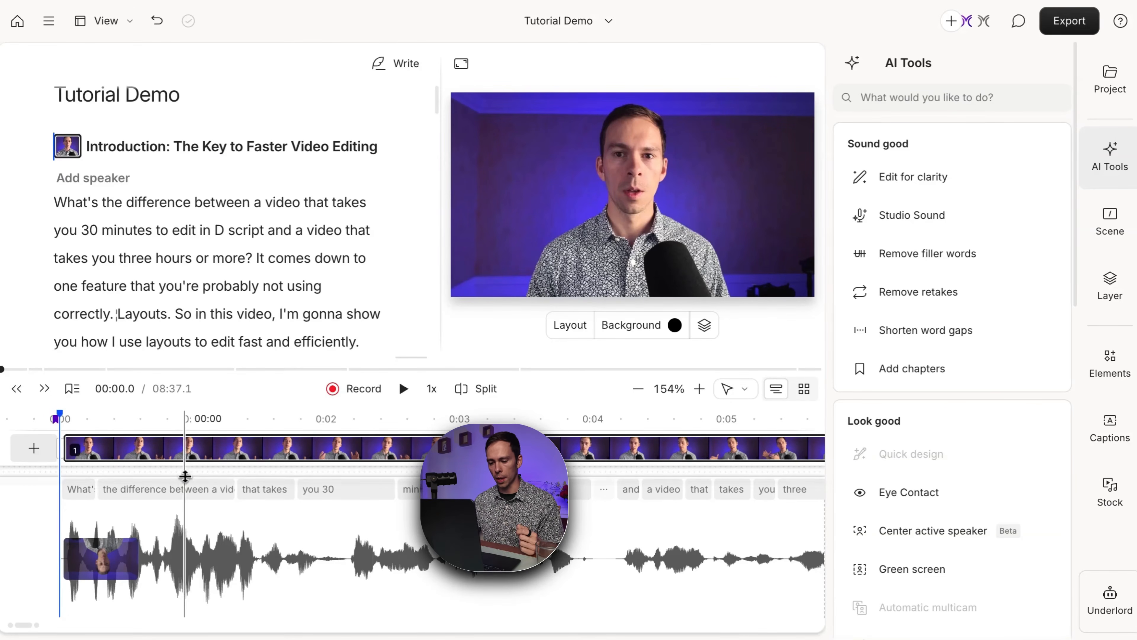
scroll(1013, 356, down, 5)
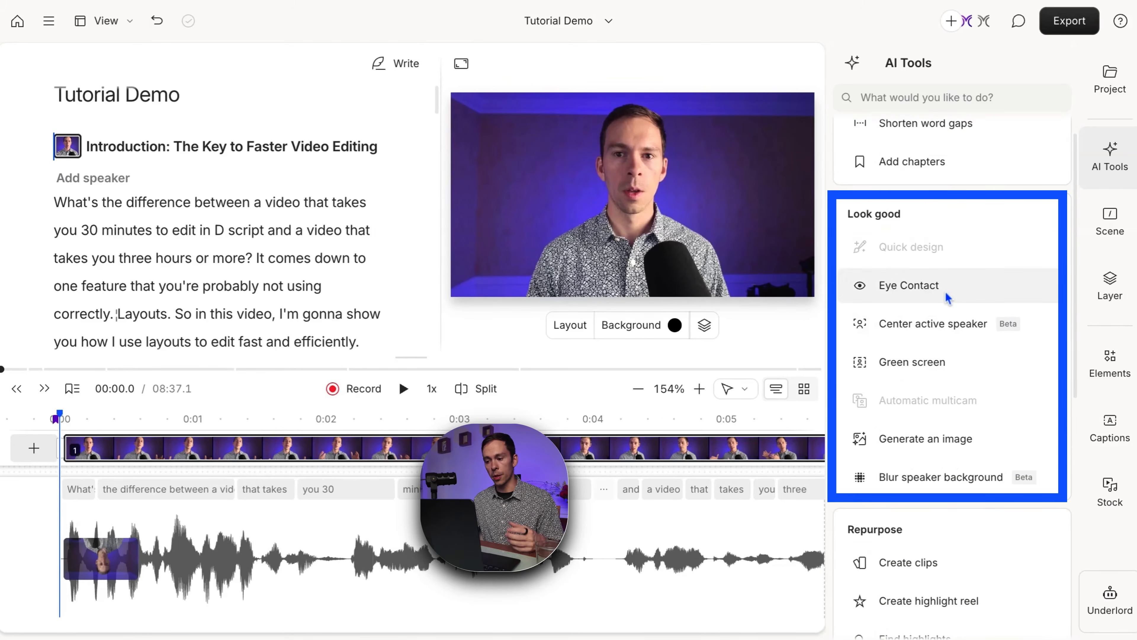
mouse_move(948, 298)
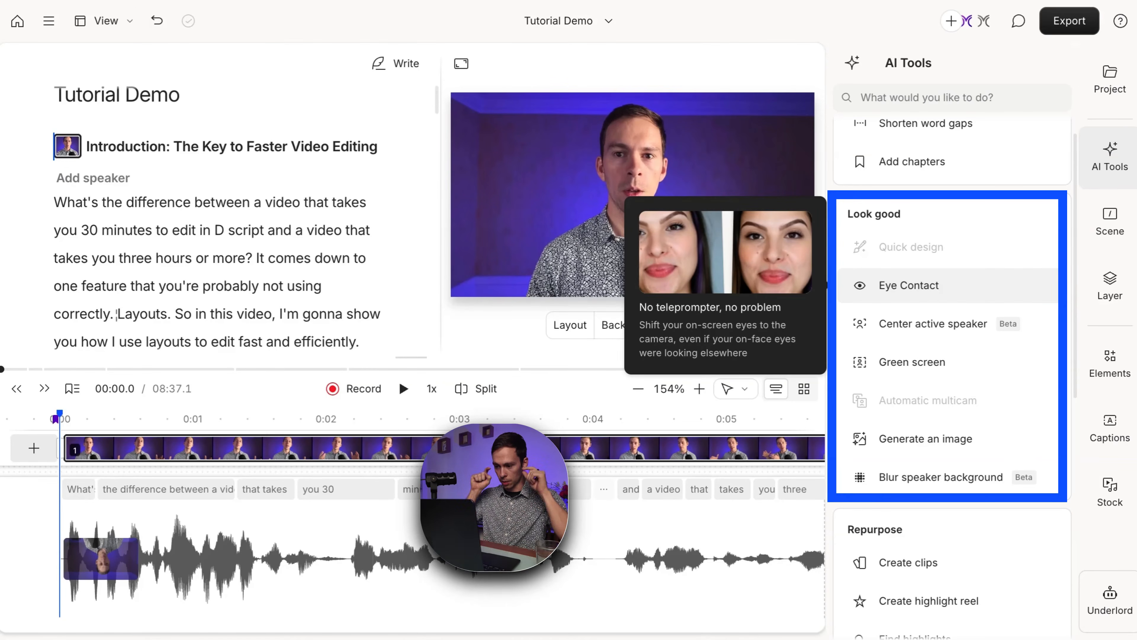
mouse_move(975, 328)
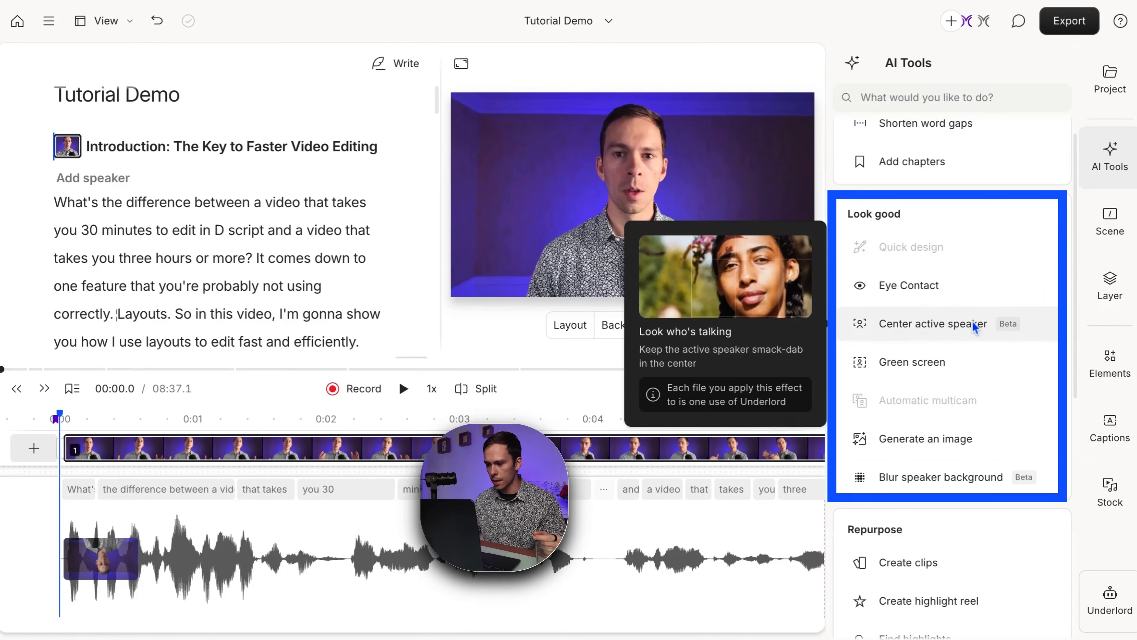
mouse_move(929, 366)
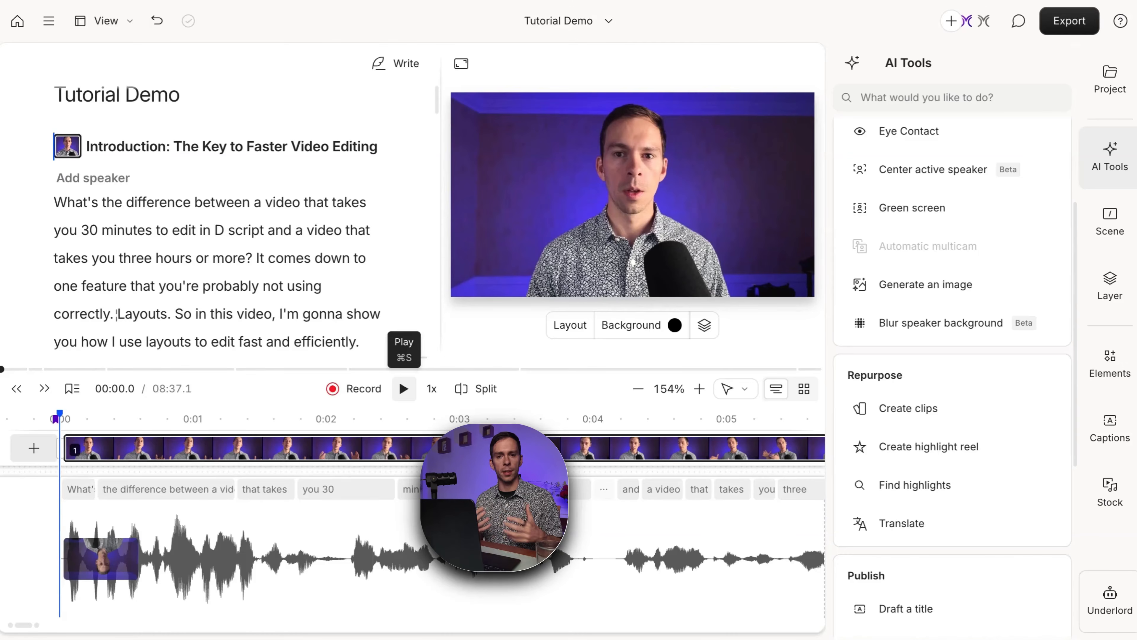
Play the introduction up to "Layouts." and extend the clip edge so the pause after "correctly." lasts 0.4 s.
click(404, 388)
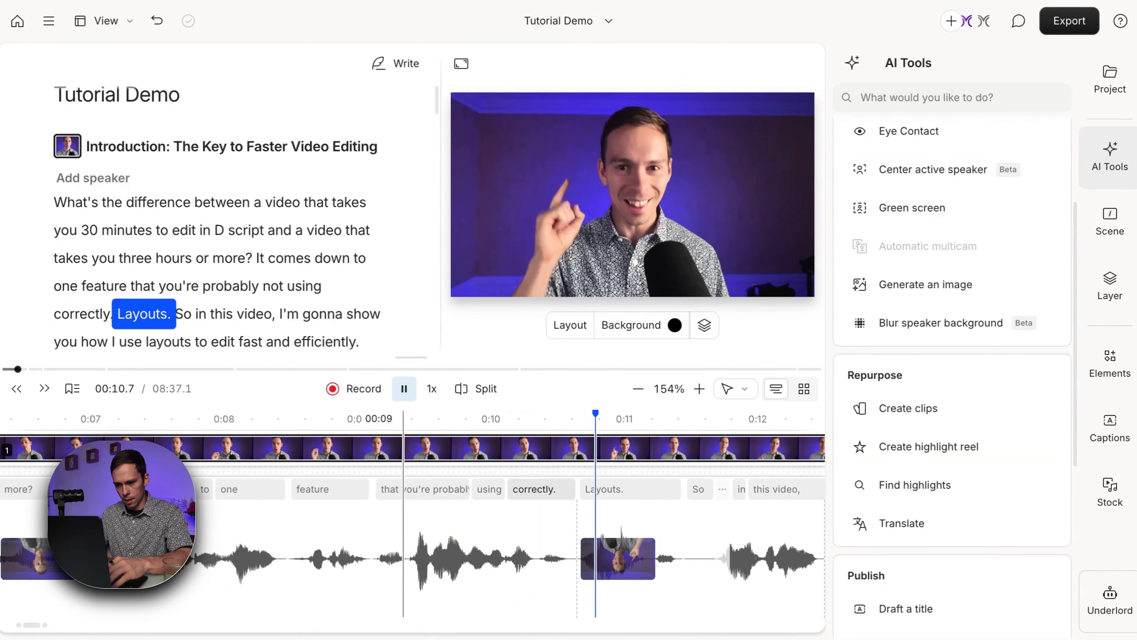
click(404, 388)
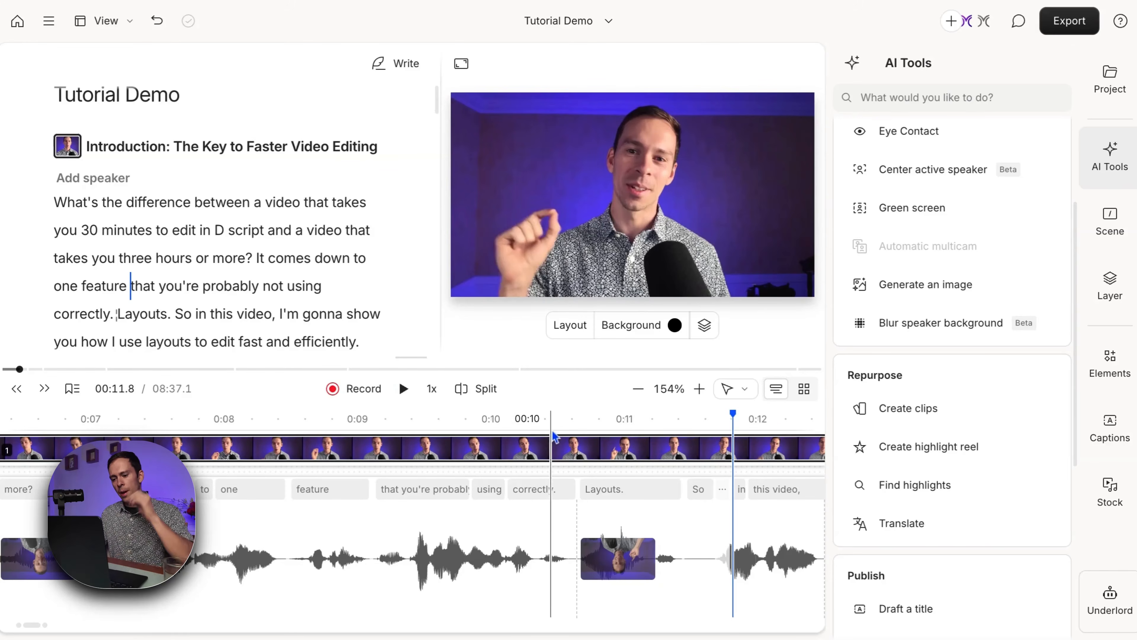
drag(526, 429, 559, 431)
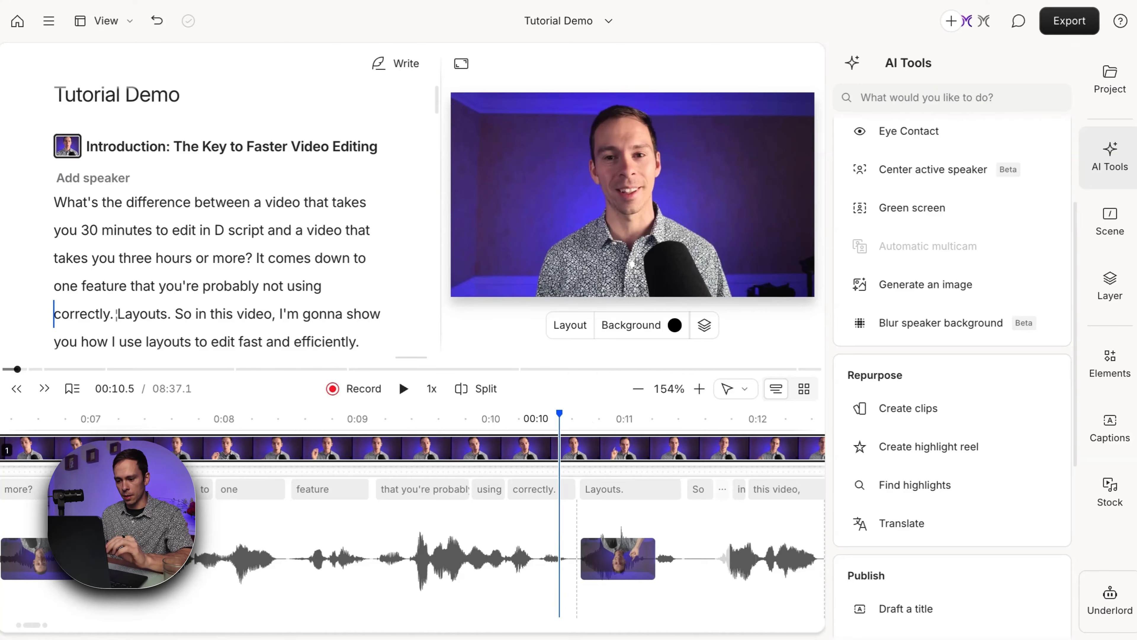
drag(537, 426, 590, 431)
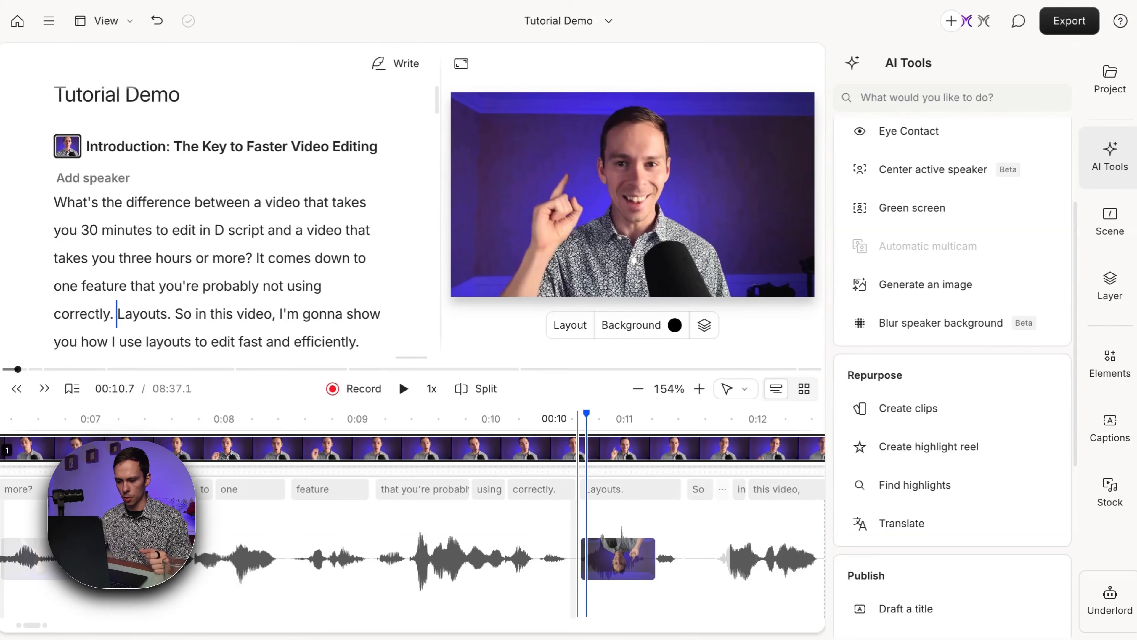
drag(576, 568, 624, 602)
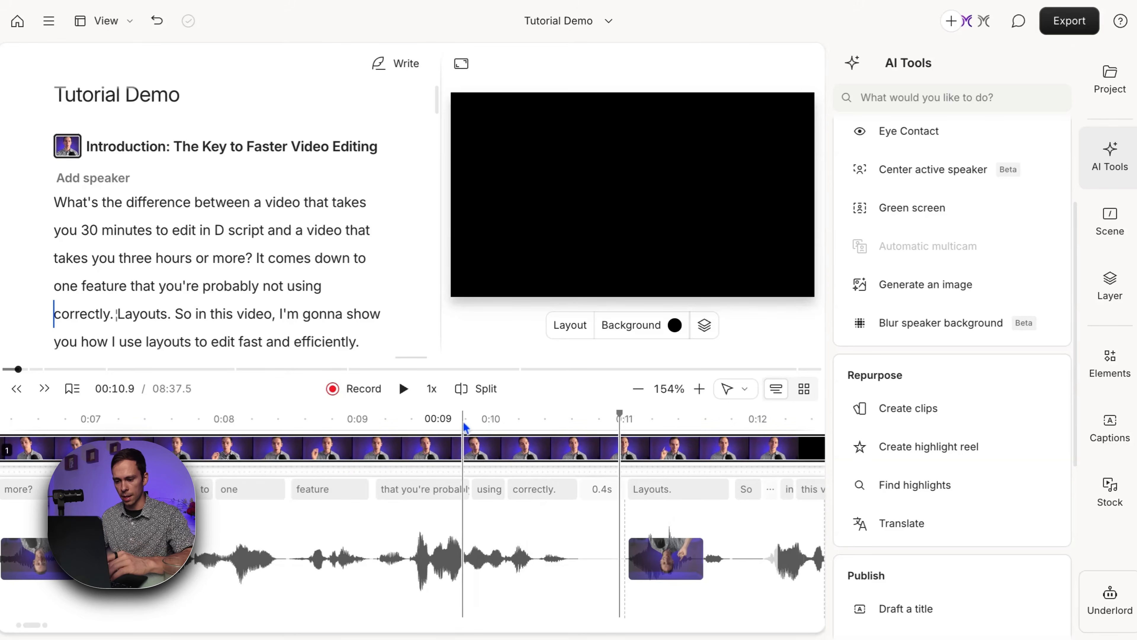
Play back the passage from "probably not using correctly" through "Layouts." to check the timing of the pause.
click(450, 426)
click(438, 424)
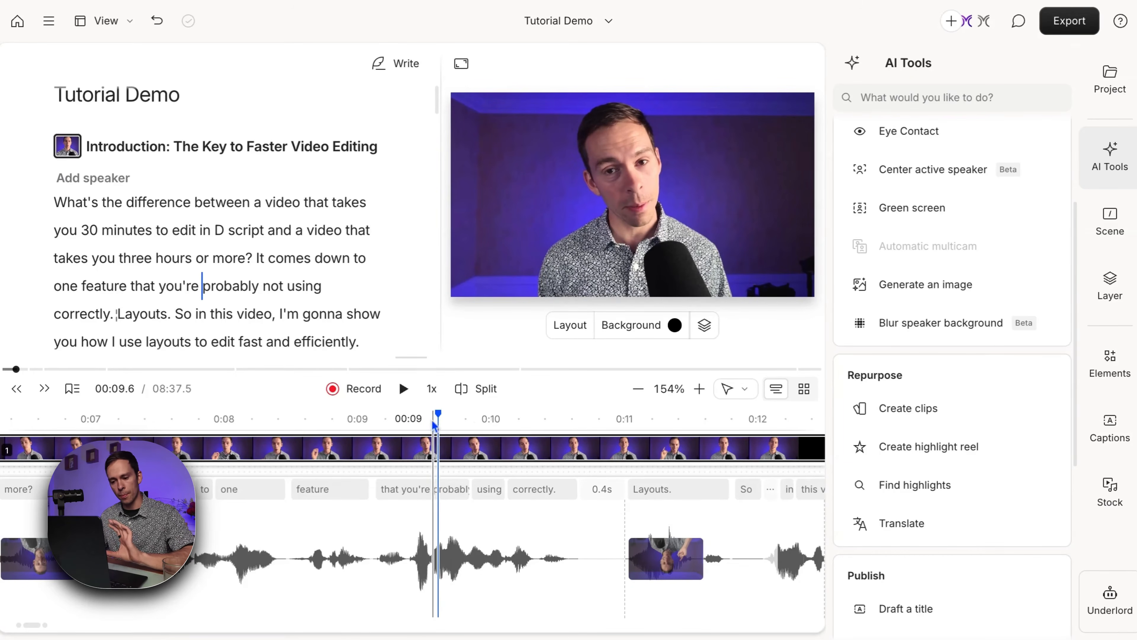
click(426, 425)
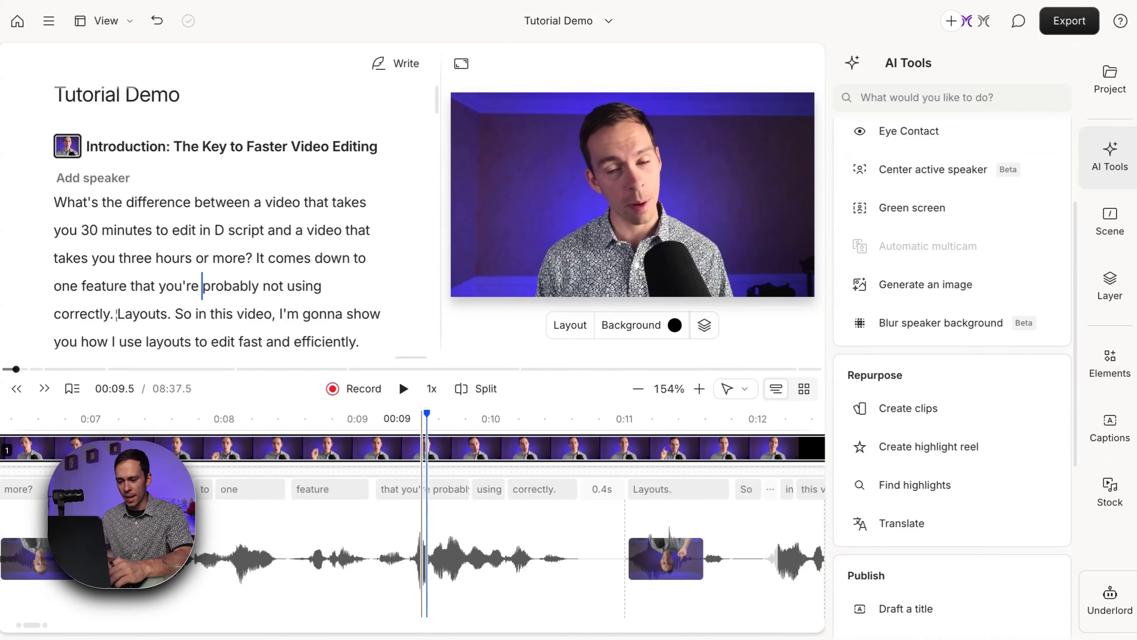
click(421, 557)
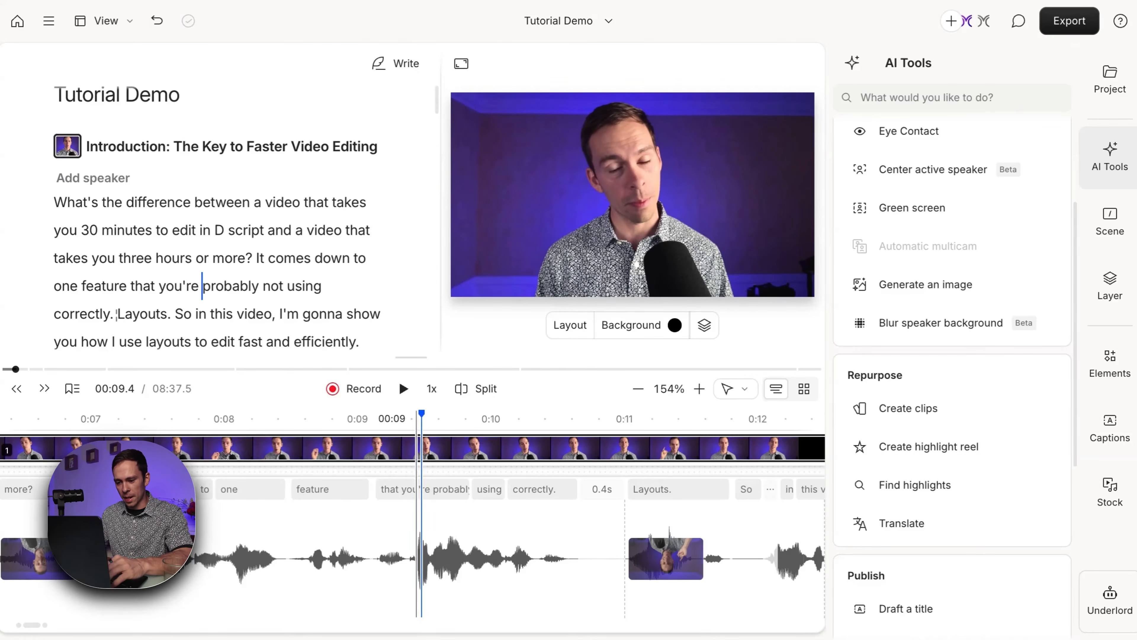
click(417, 558)
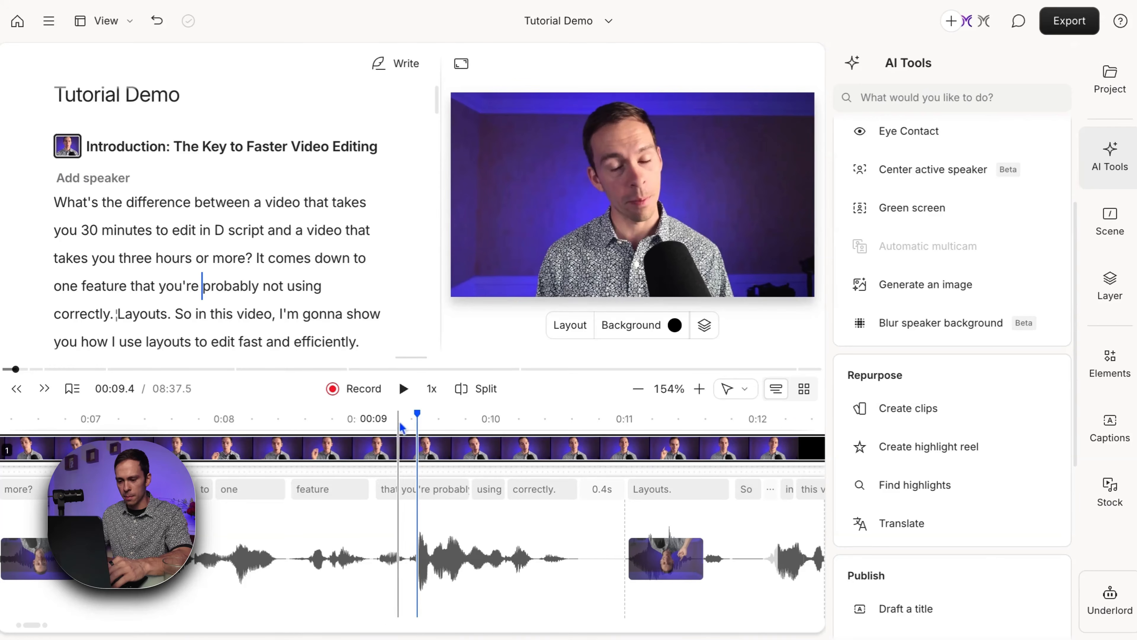
click(403, 390)
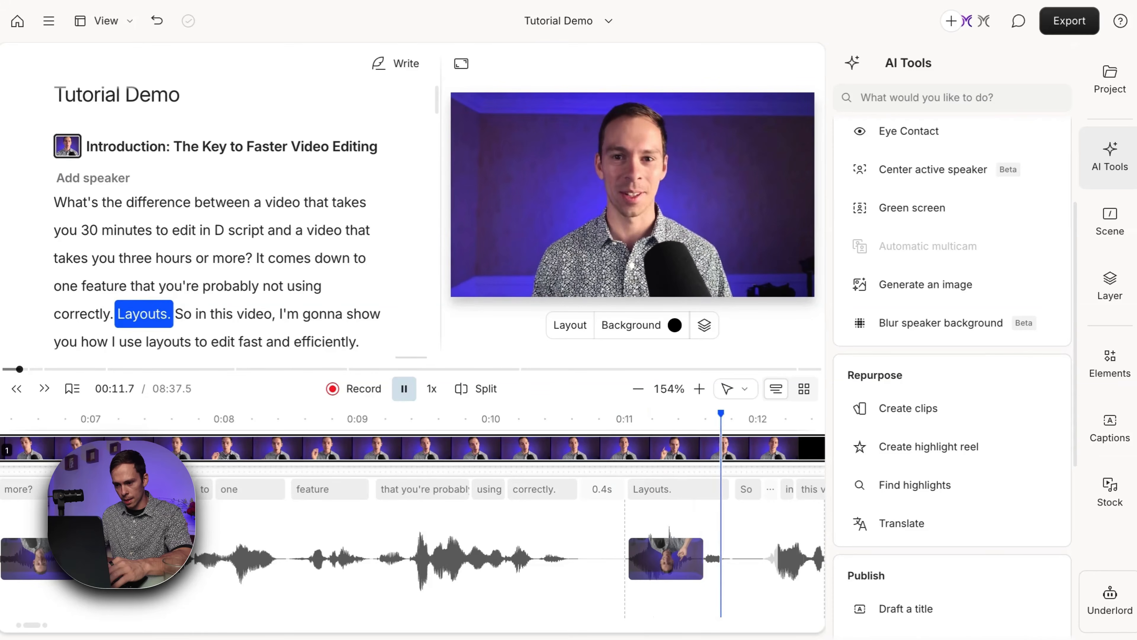
click(403, 388)
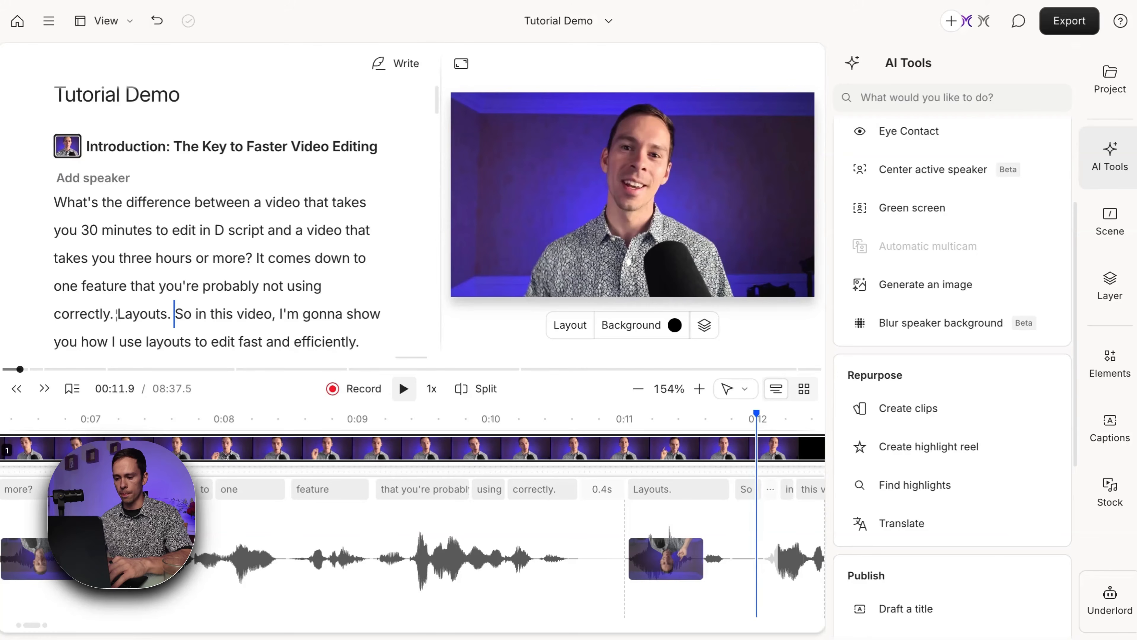
Play on into the next chapter, trim about 0.9 s off the pause after "efficiently.", and play the cut back.
key(space)
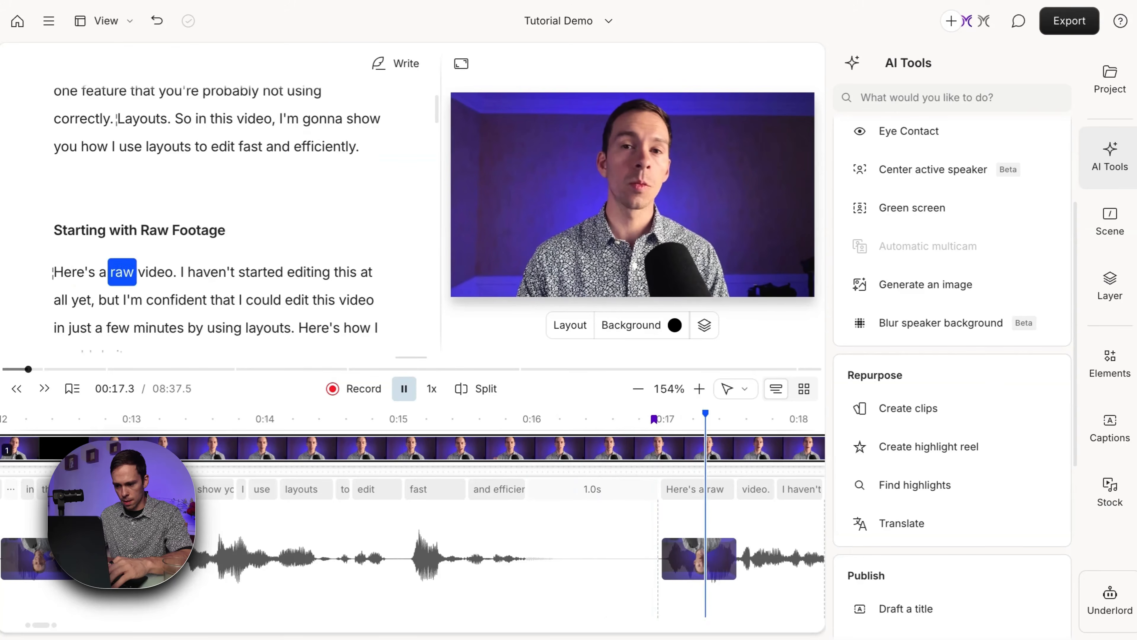
key(space)
click(529, 519)
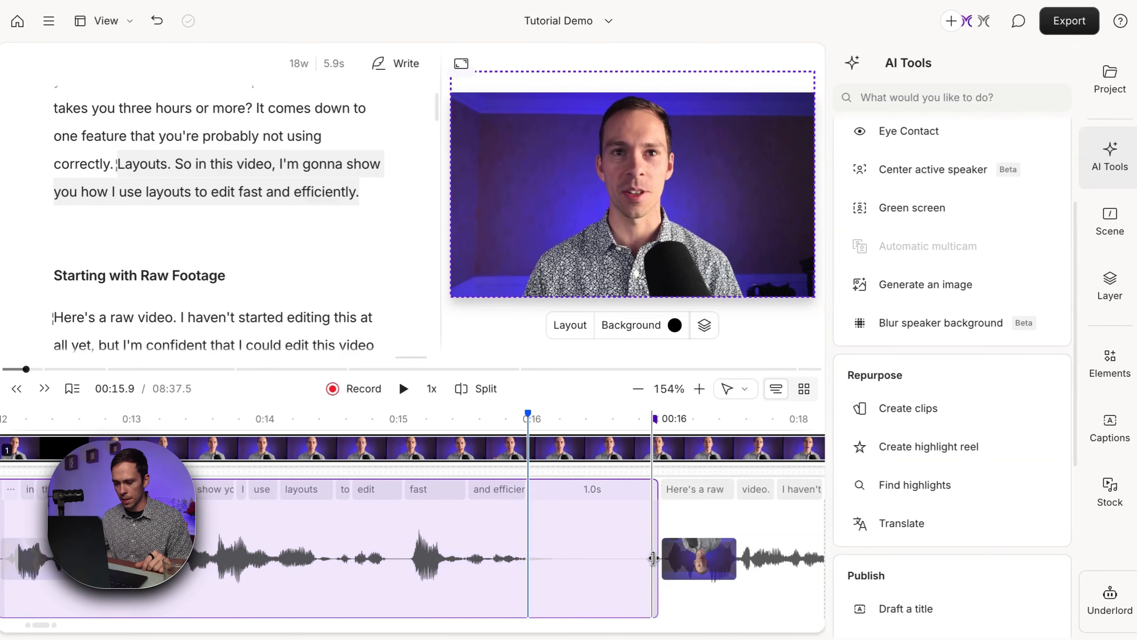
drag(652, 557, 541, 562)
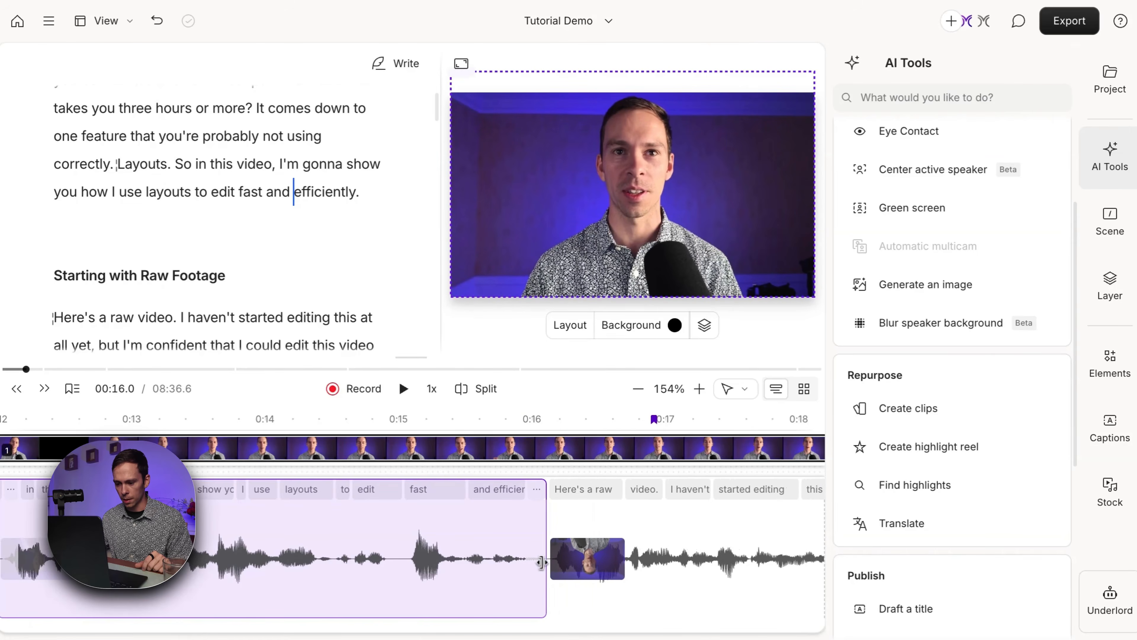
click(475, 430)
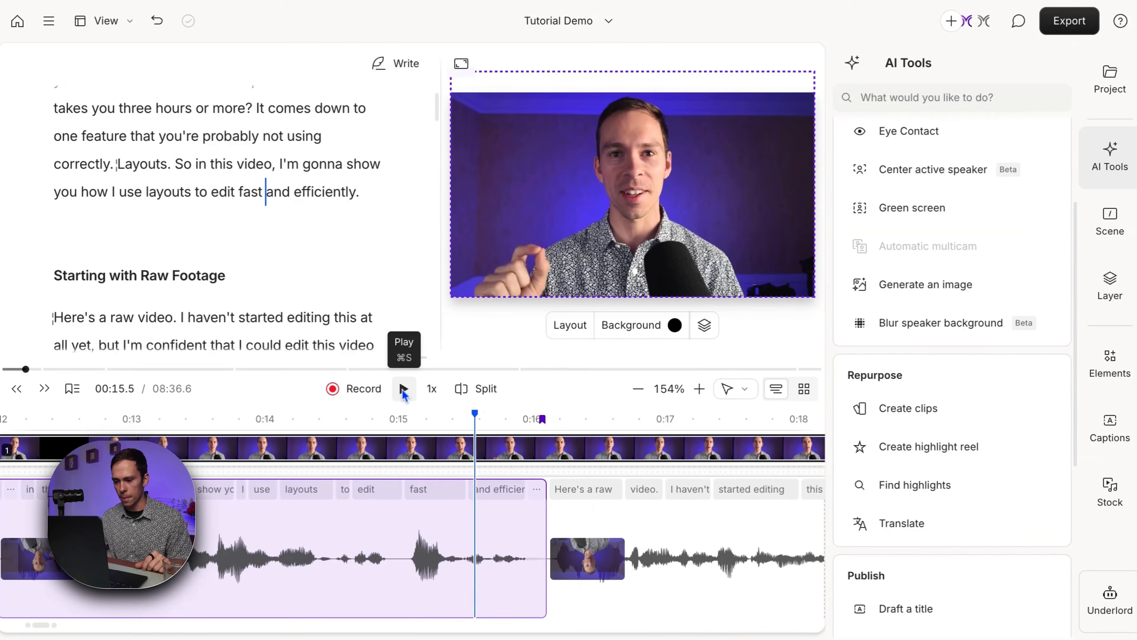
click(404, 388)
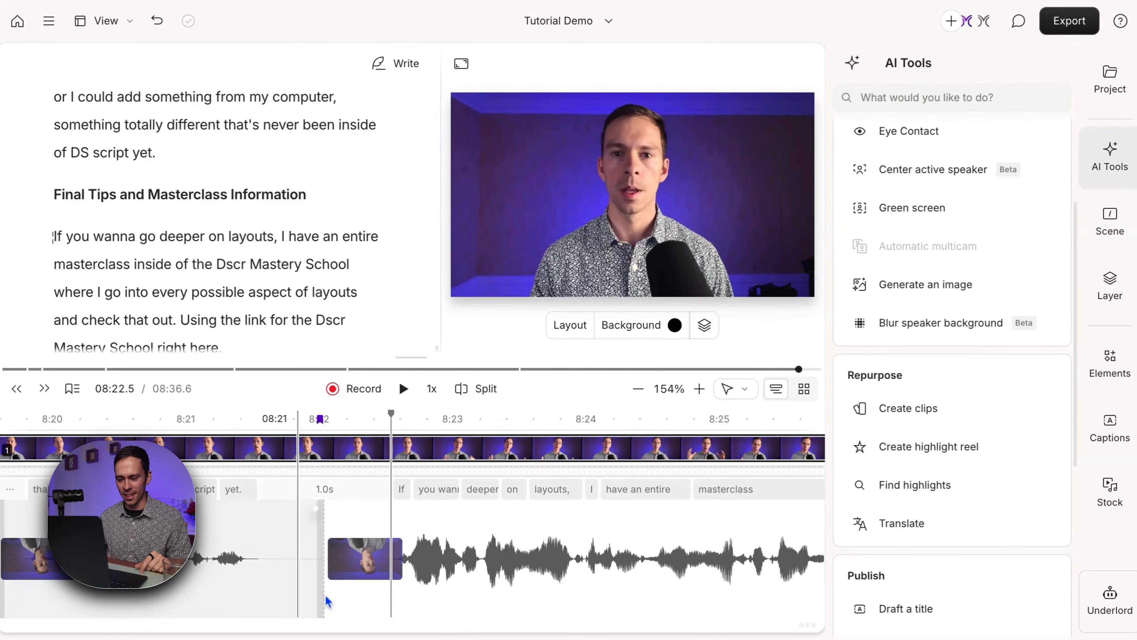
Insert a scene break at 08:22.2, just before "If you wanna go deeper on layouts" in the final chapter.
click(345, 421)
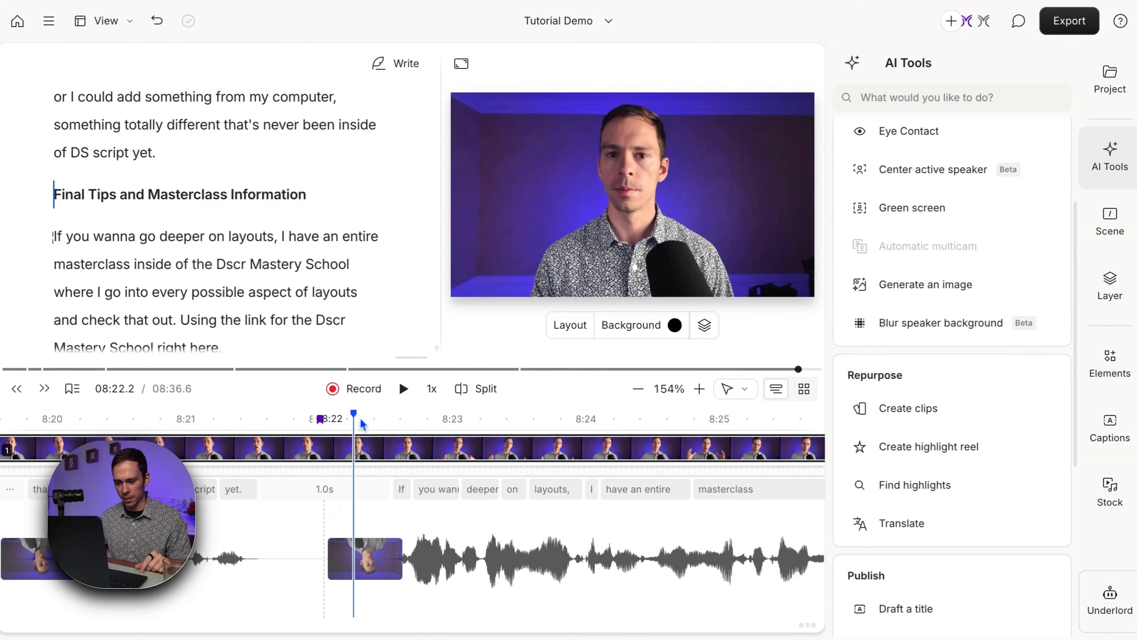
click(323, 418)
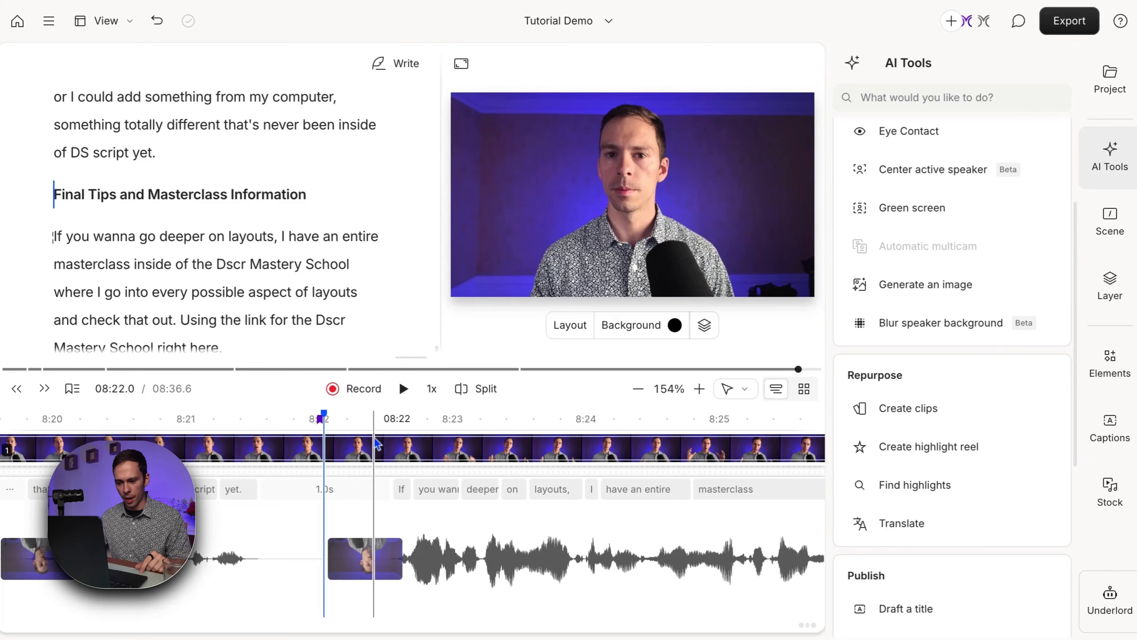
click(358, 421)
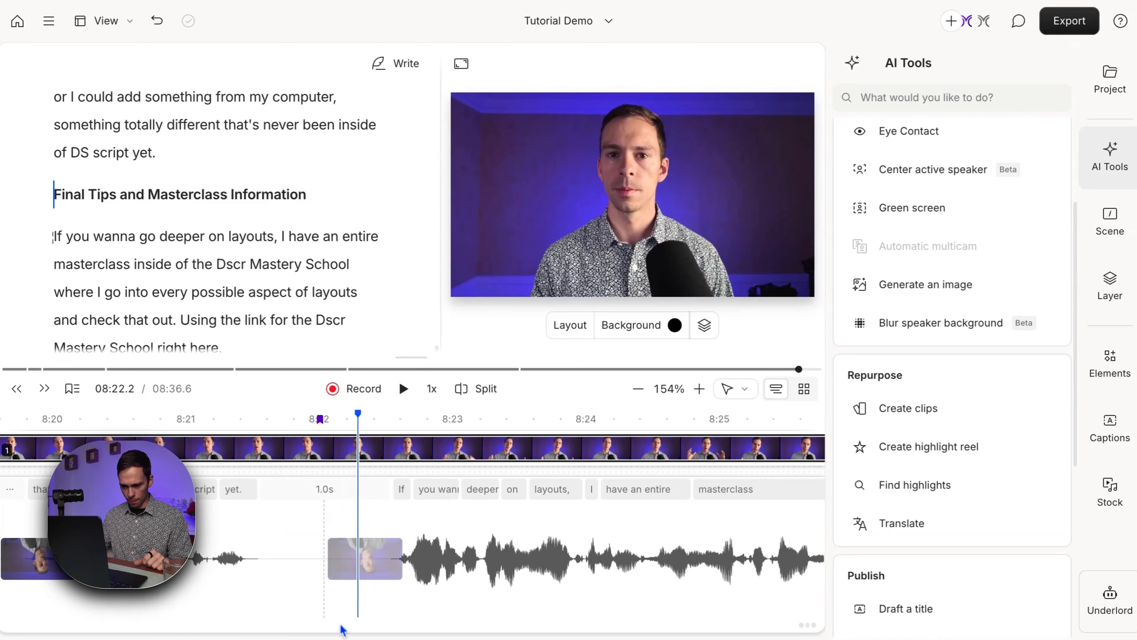
click(361, 542)
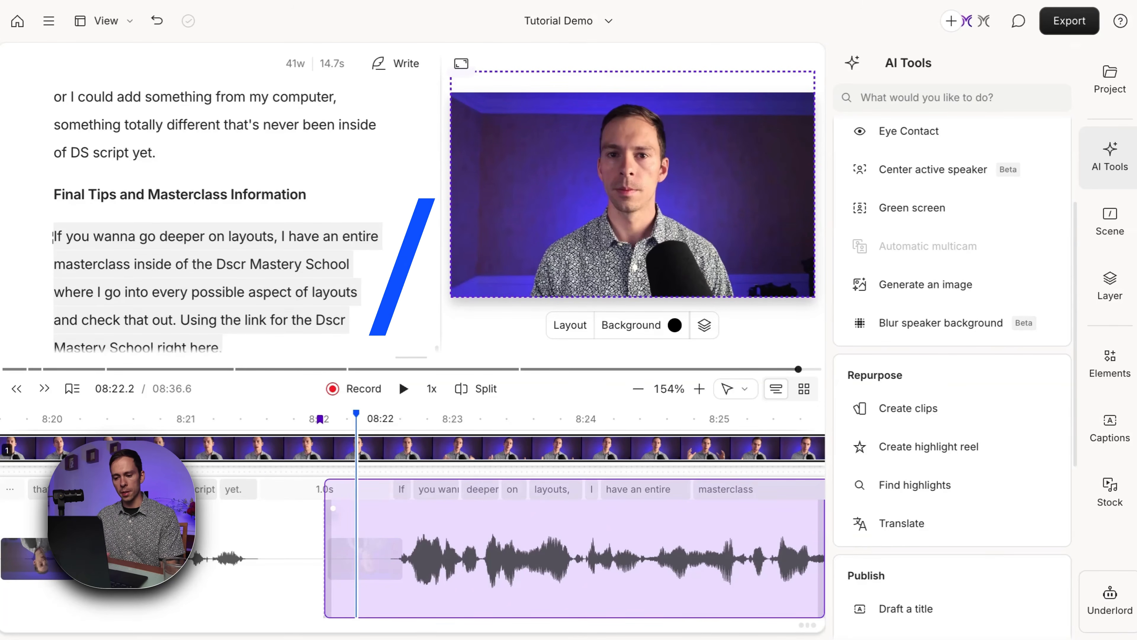
key(slash)
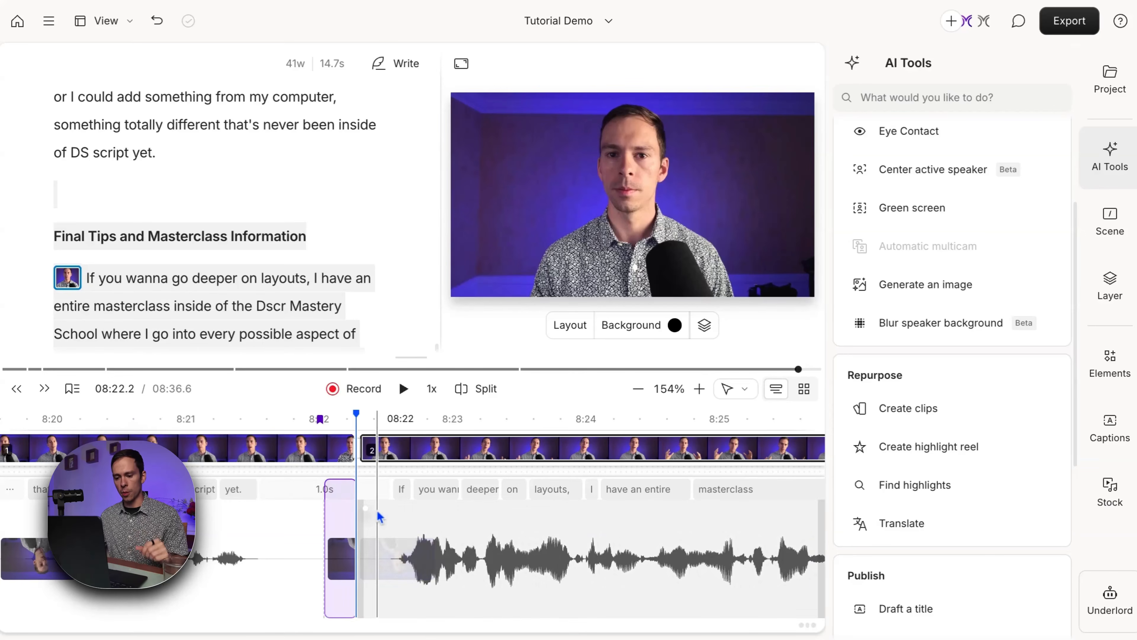
Check the video frames before and after the new scene break in the timeline.
click(241, 418)
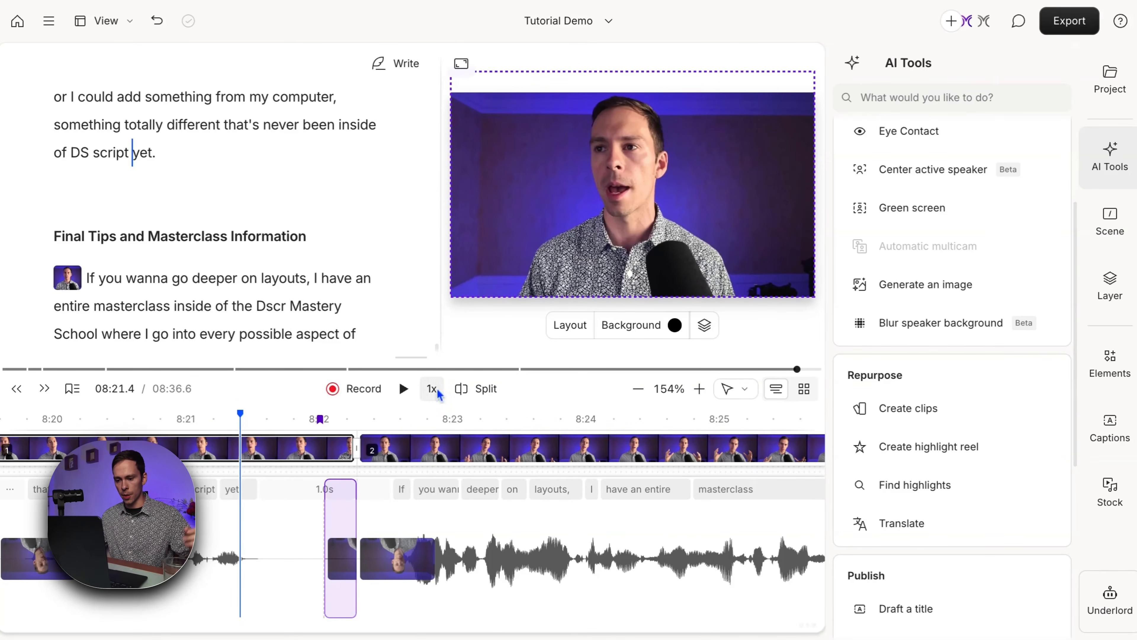
click(405, 418)
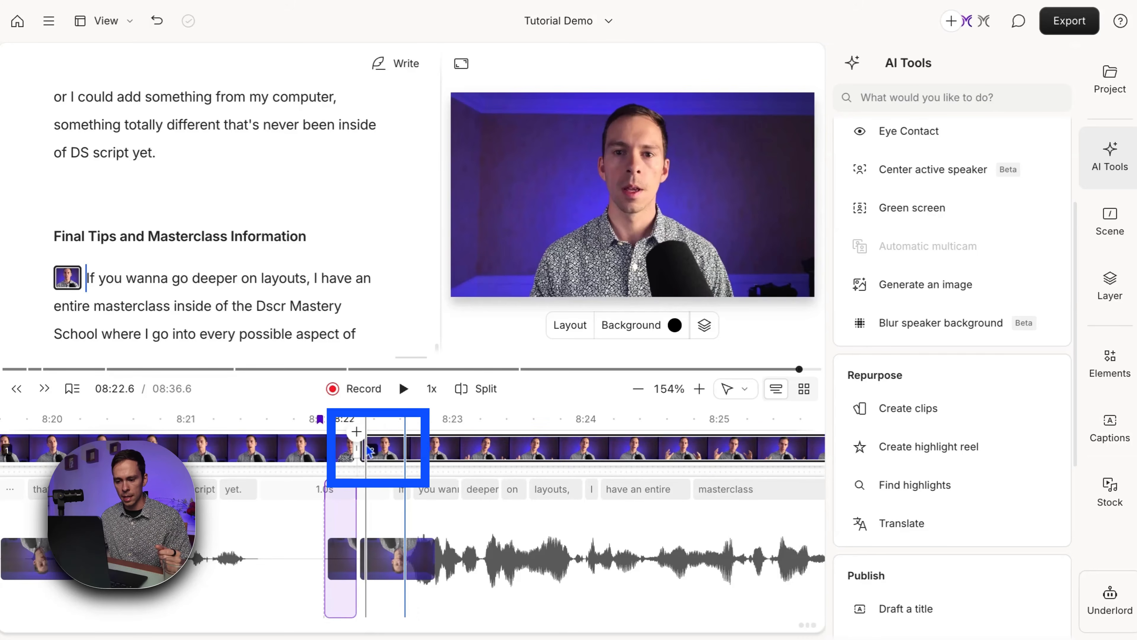
click(416, 463)
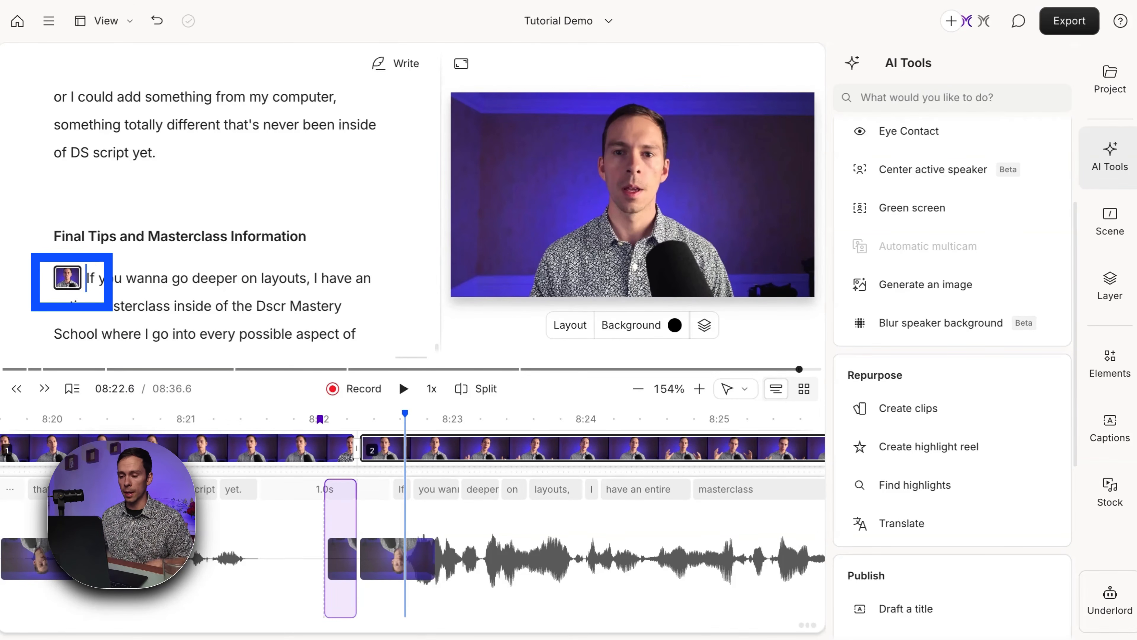
Apply the Outro CTA layout from the Descript layout pack to the second scene.
click(96, 277)
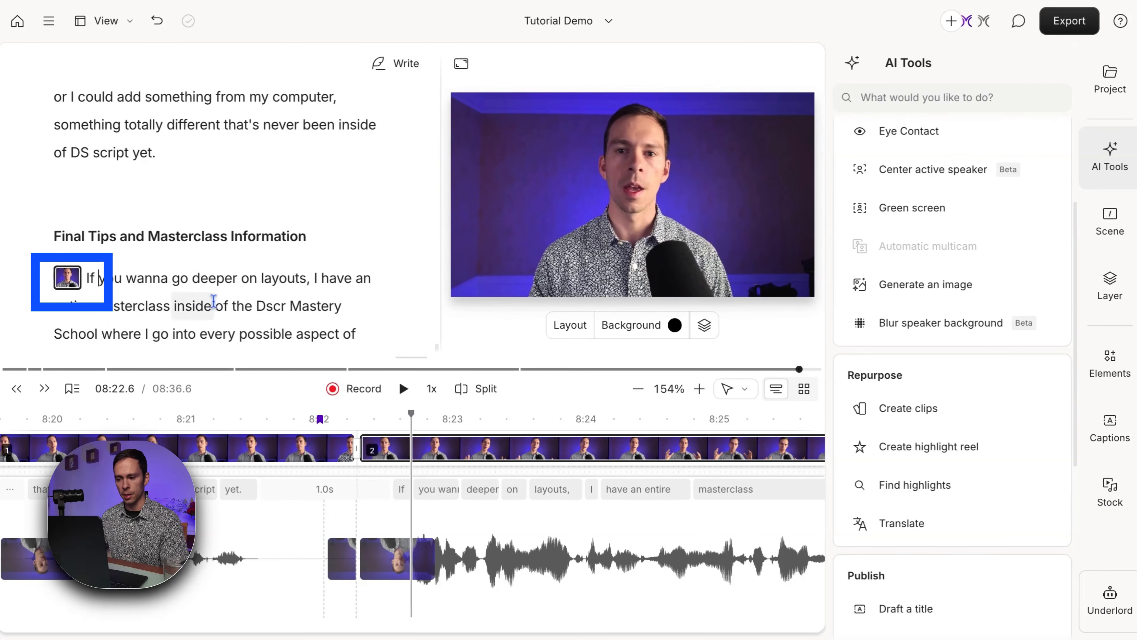
click(1110, 233)
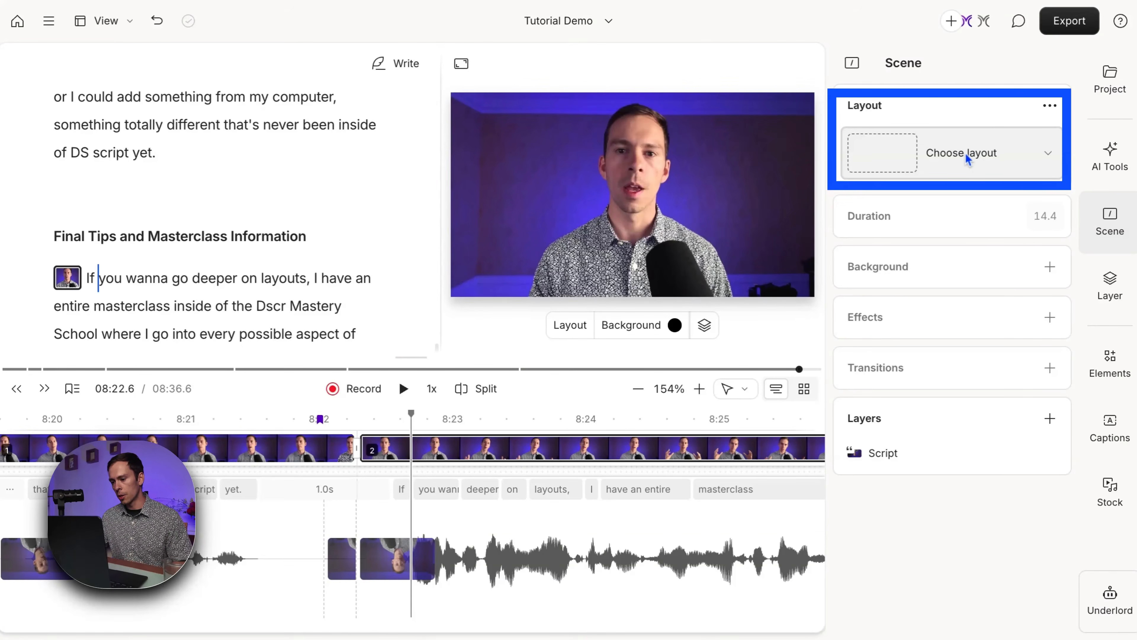
click(987, 152)
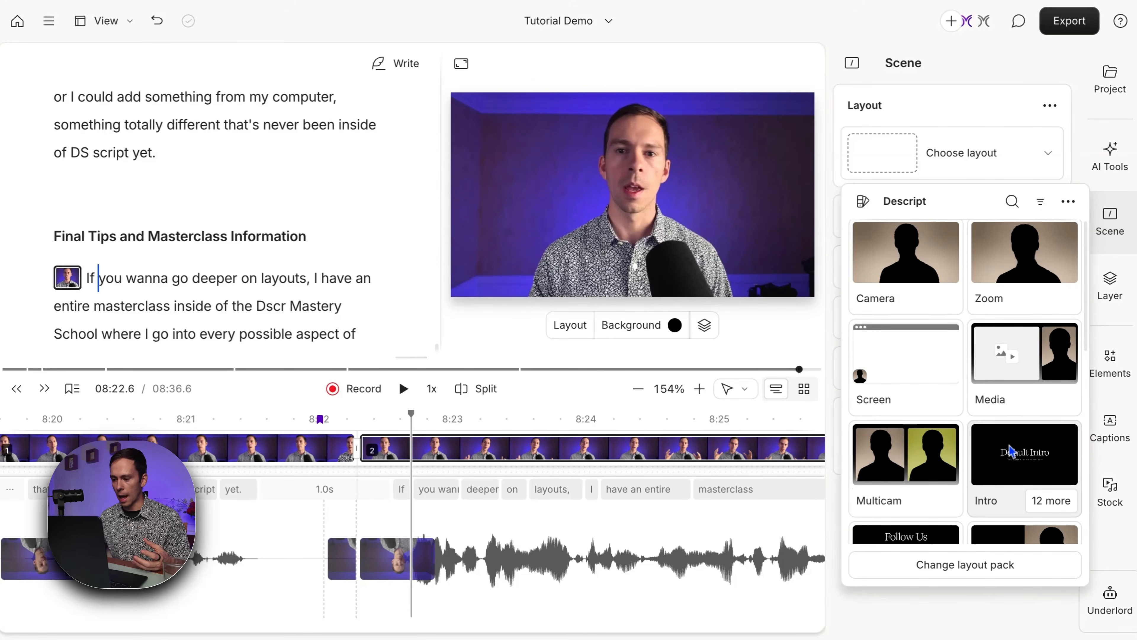
scroll(962, 448, down, 4)
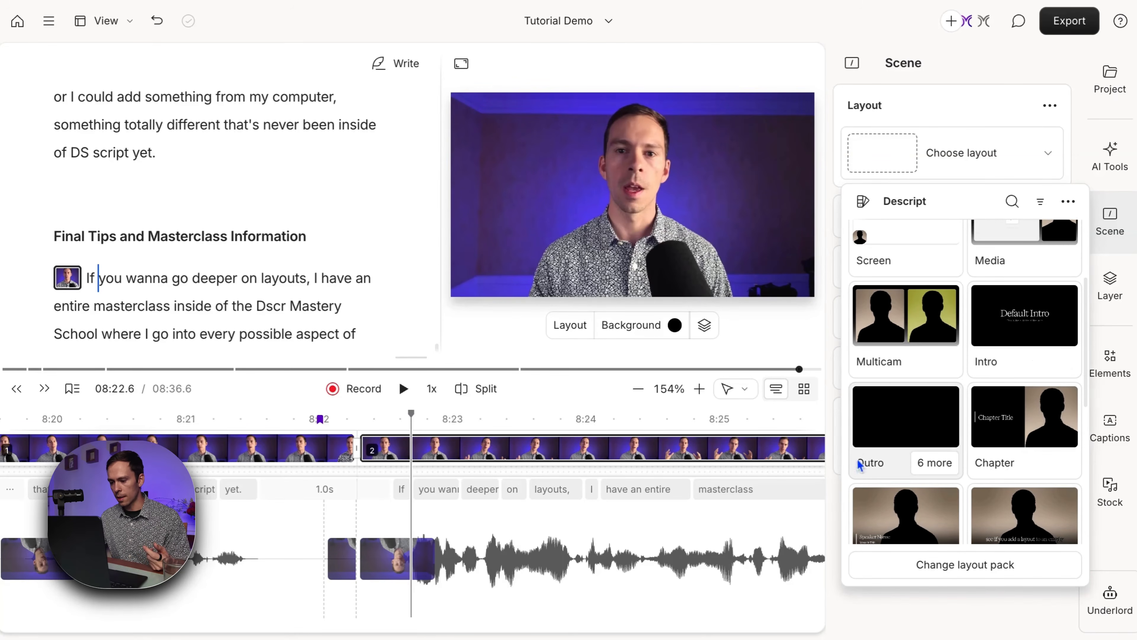
click(919, 462)
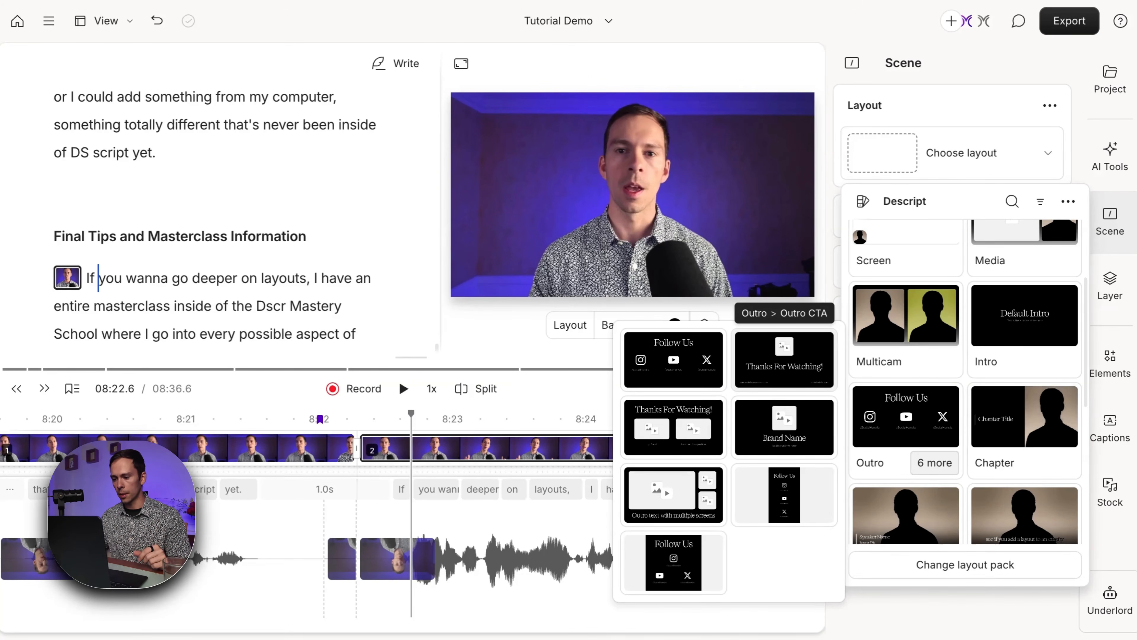
click(783, 358)
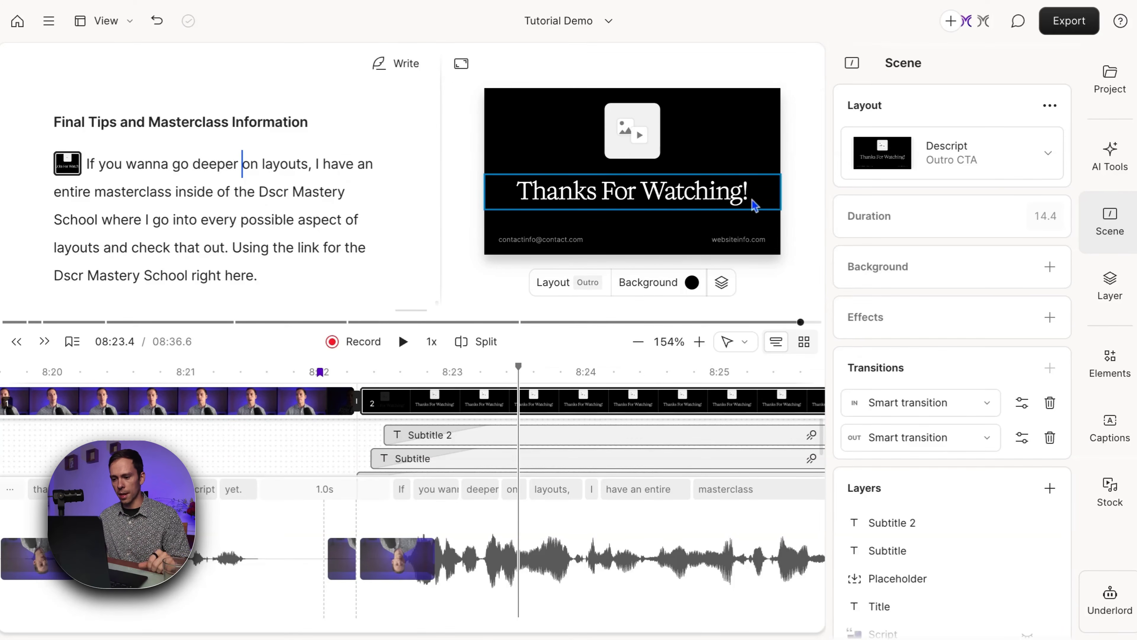
Change the outro title in the second scene to "Thanks For Viewing!".
double_click(527, 244)
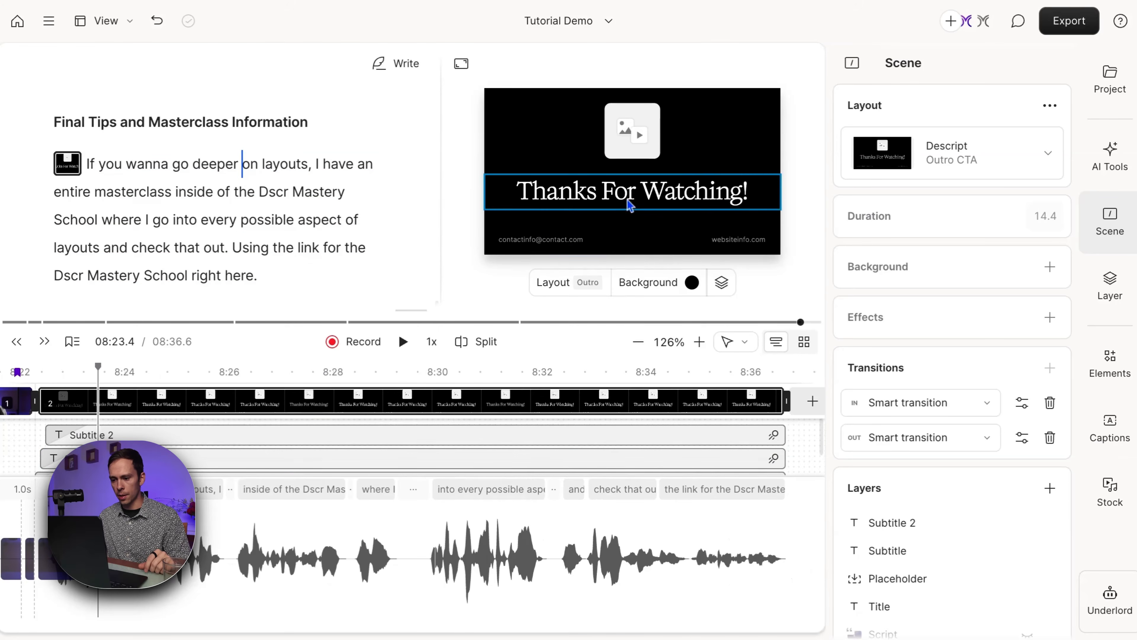
double_click(628, 201)
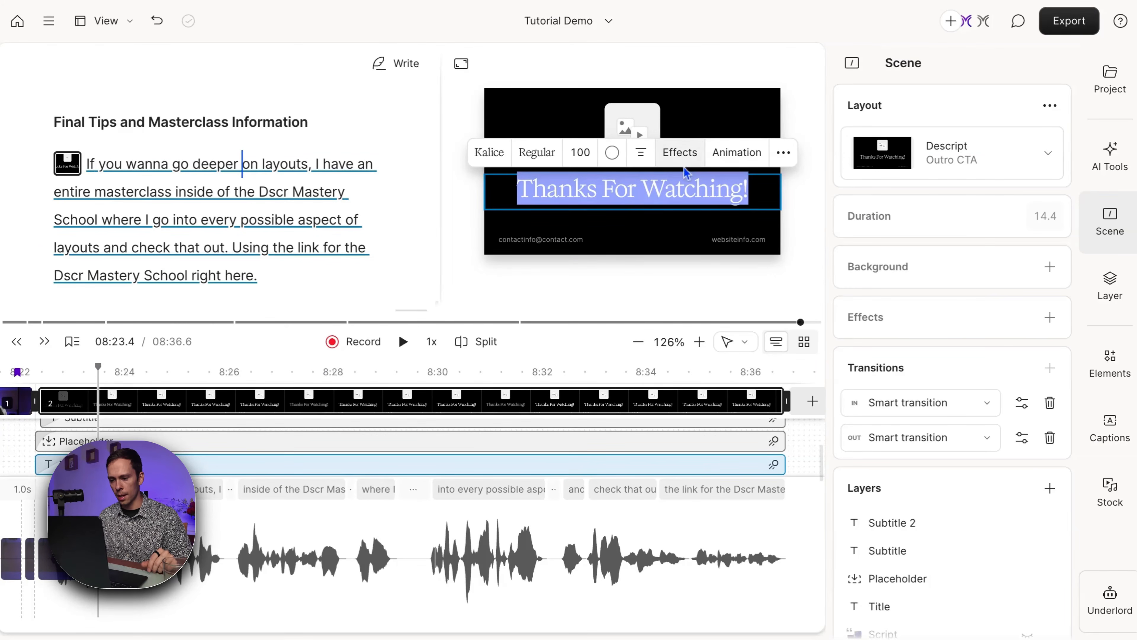
double_click(684, 188)
text(Viewing)
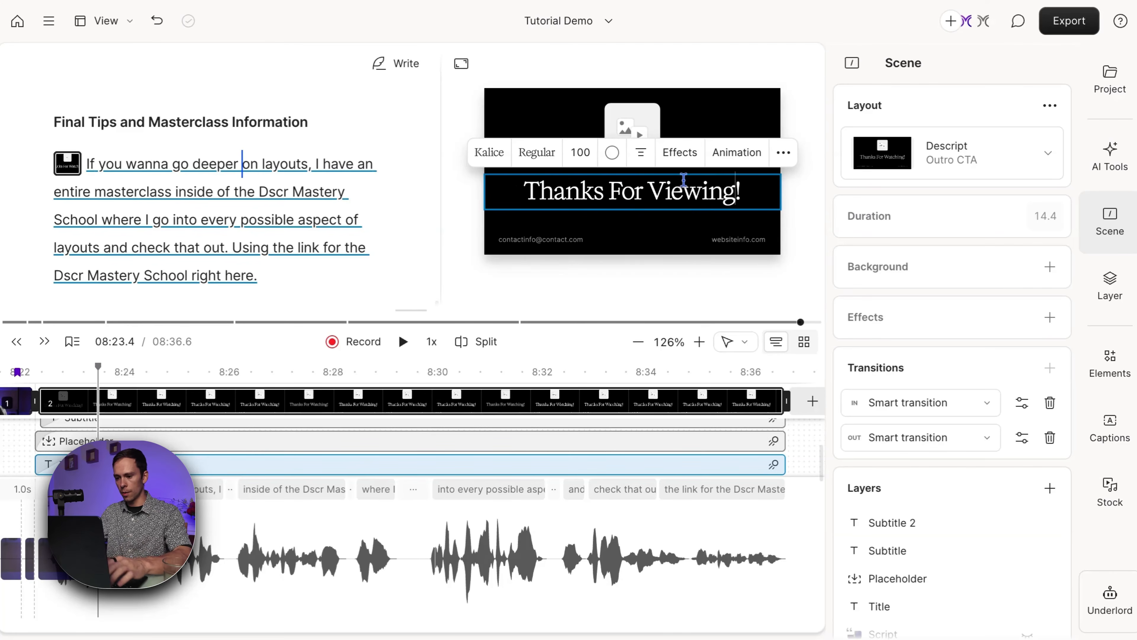
click(721, 269)
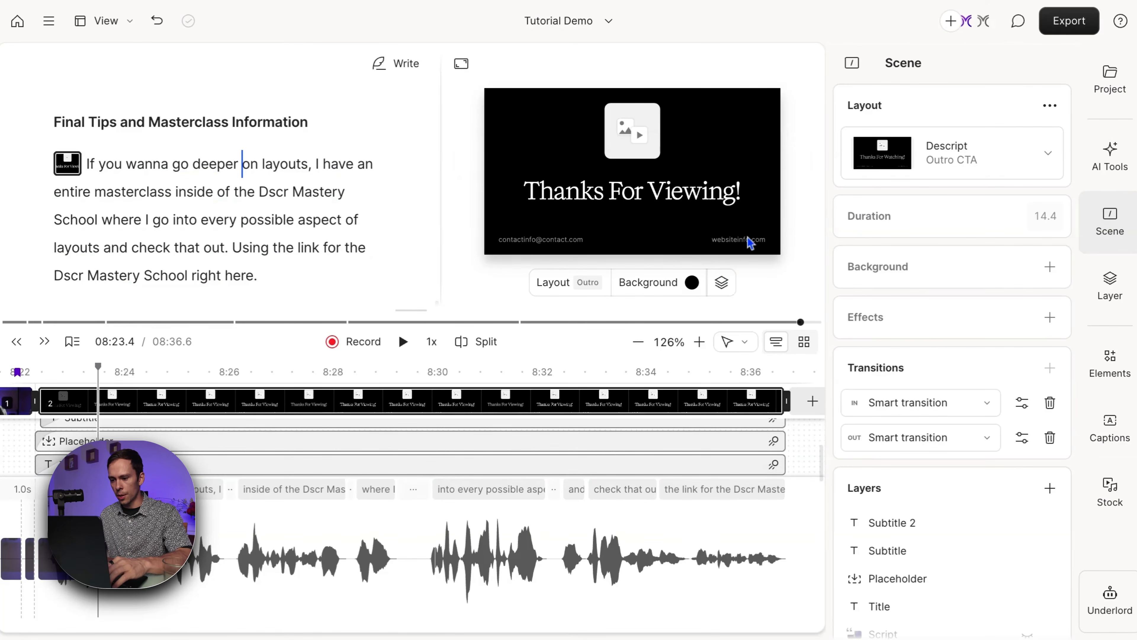
click(737, 249)
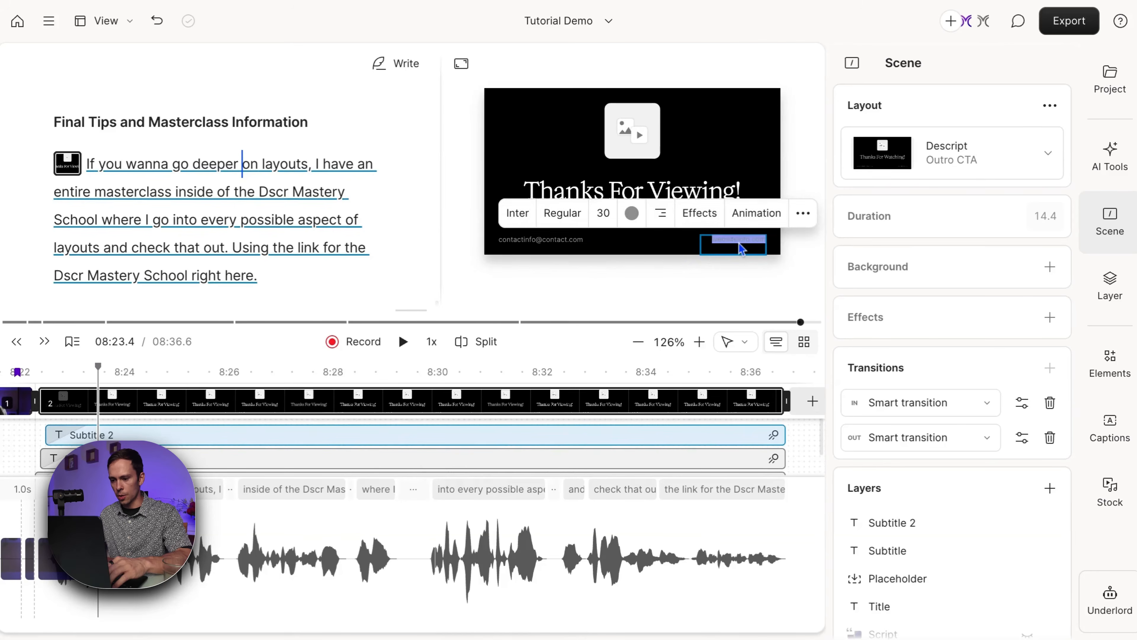
click(593, 240)
click(554, 247)
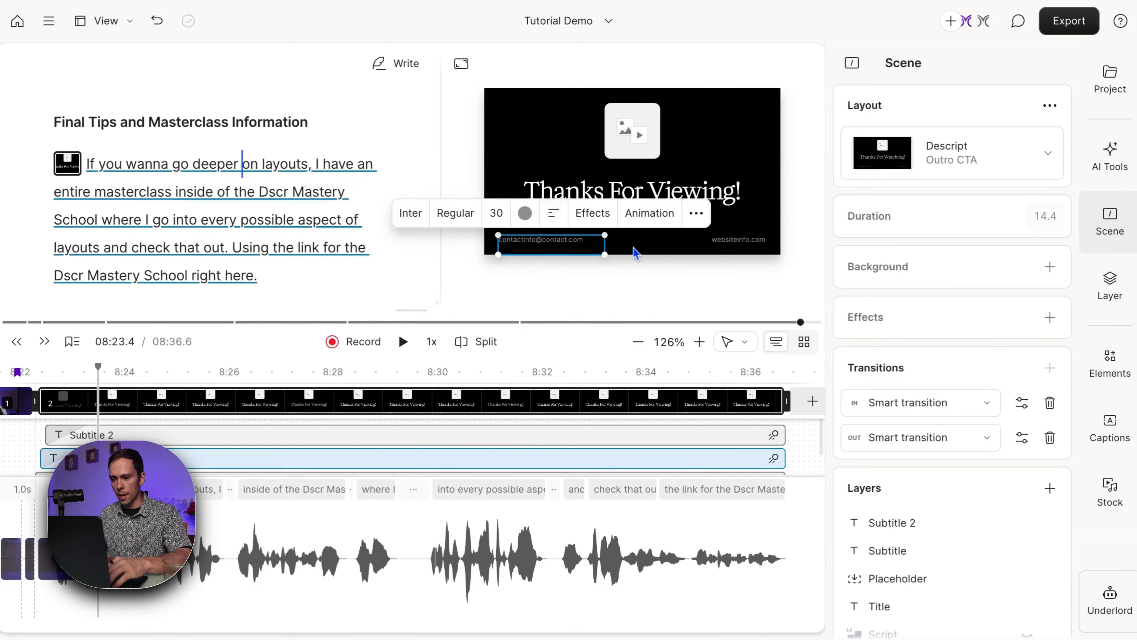
click(635, 253)
Fill the outro scene's media placeholder with Descript Mastery-1.mp4 from the project files and rotate the clip upright.
click(635, 127)
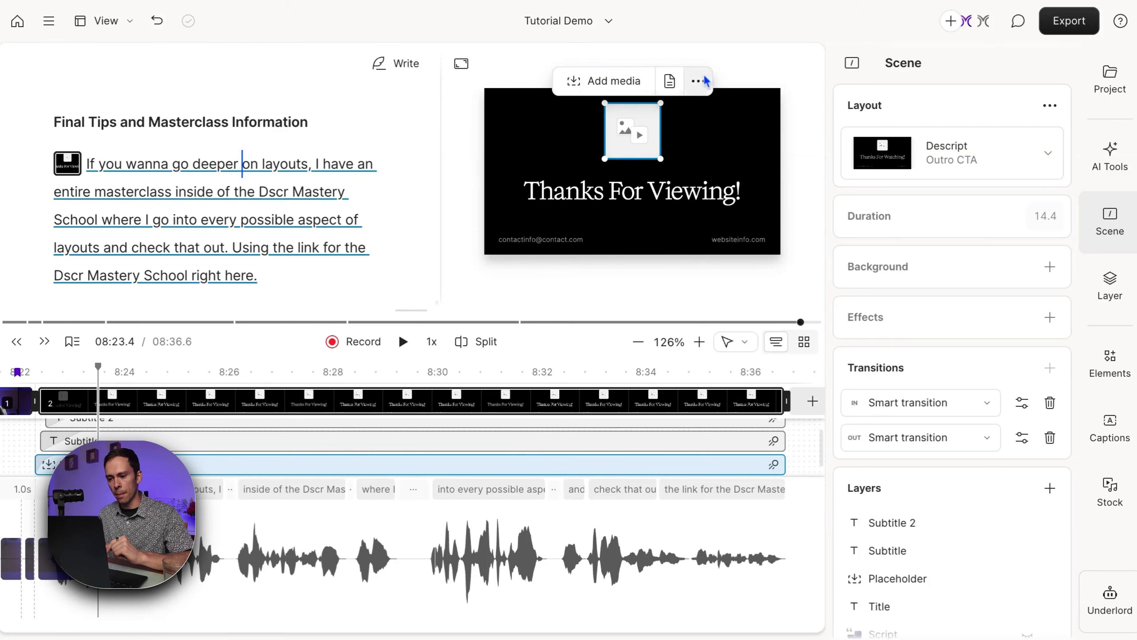
click(620, 85)
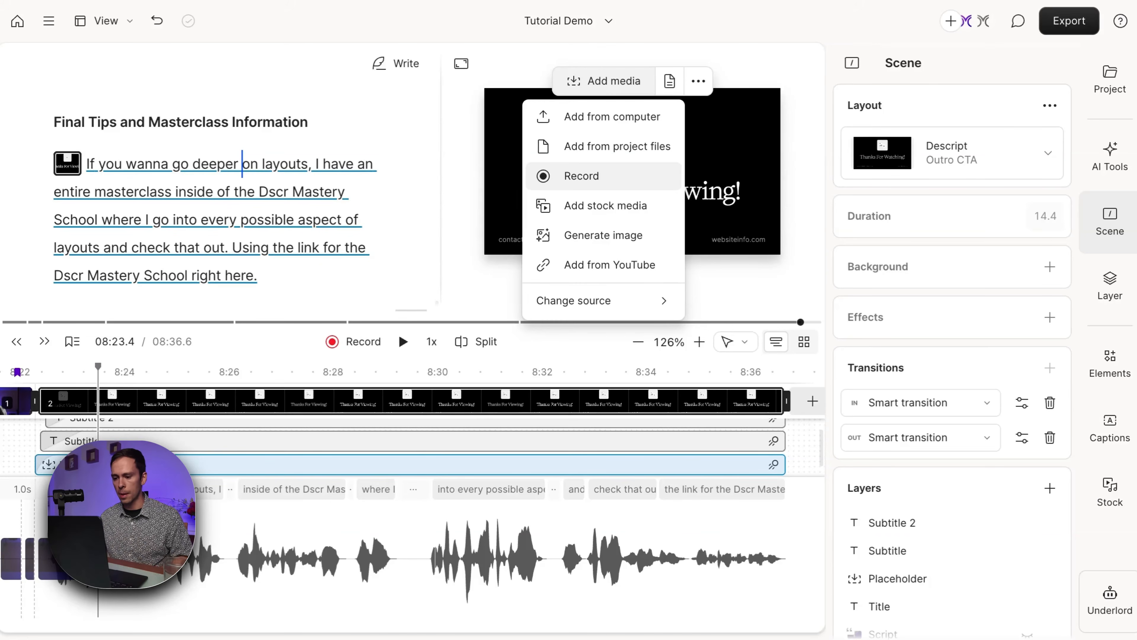
click(585, 135)
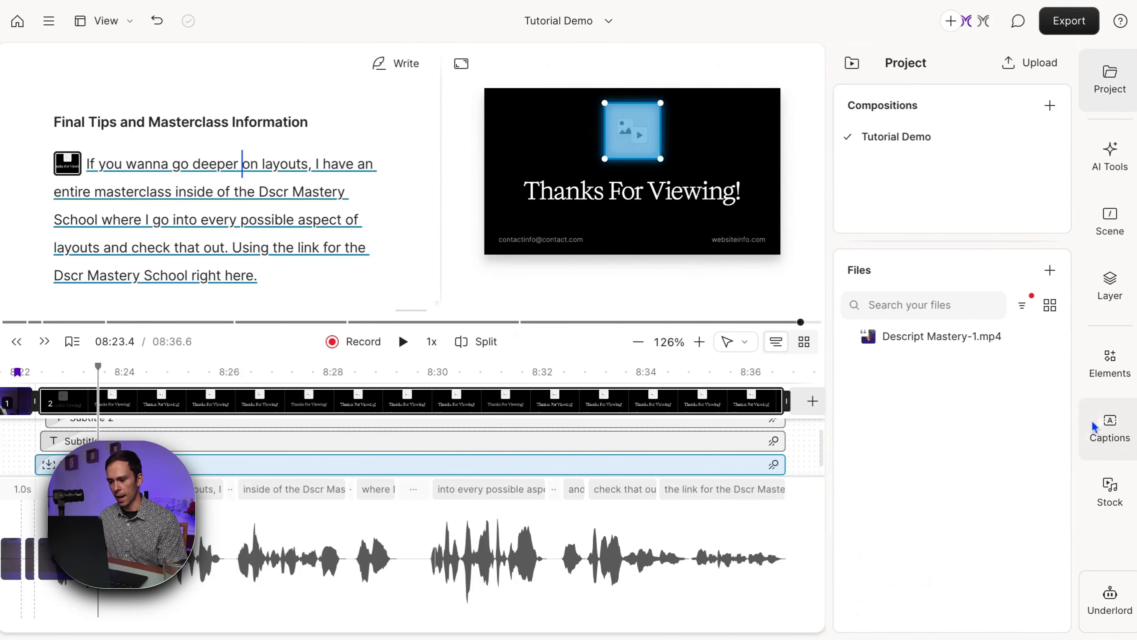
click(953, 338)
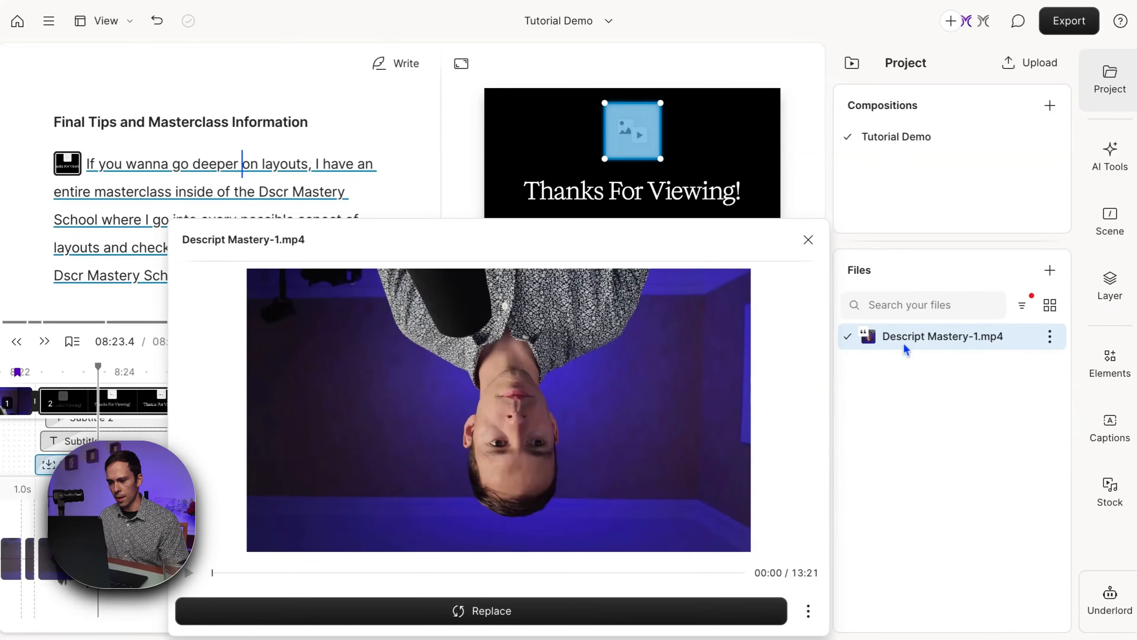
click(442, 614)
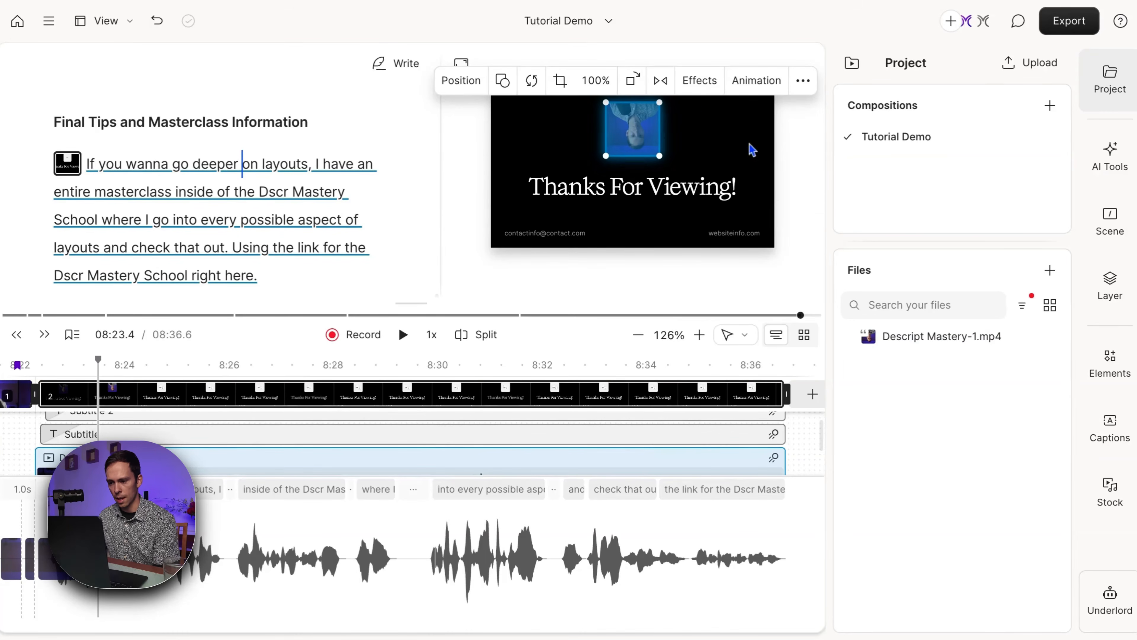
click(632, 80)
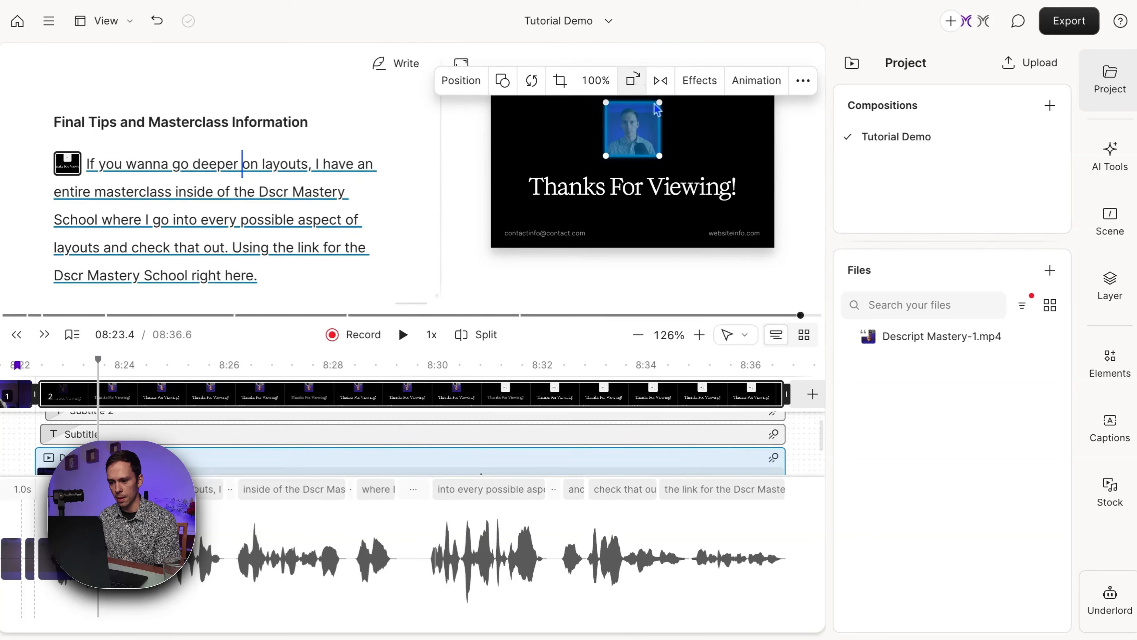
key(Escape)
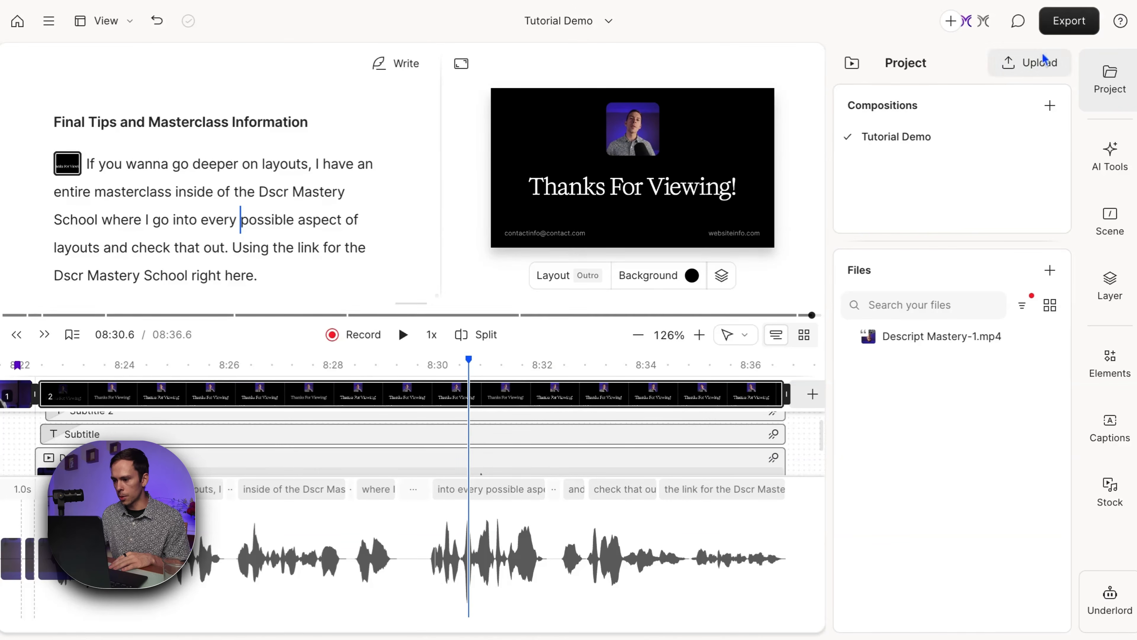
Examine the export settings for audio, GIF, timeline, transcript and subtitles, and return to the video export settings.
click(1058, 27)
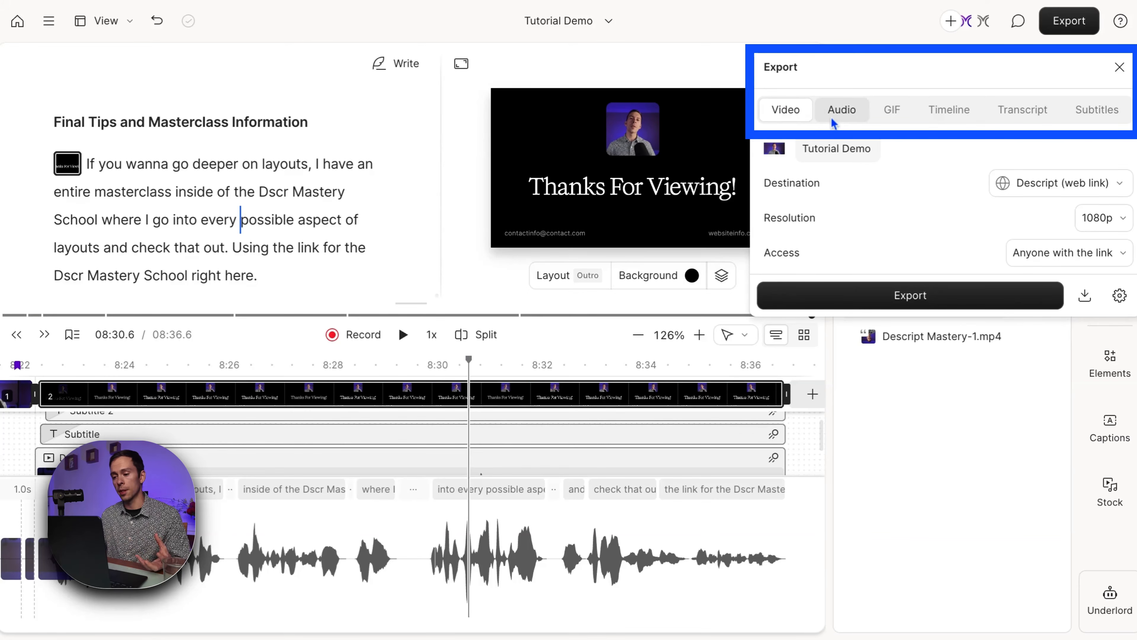
click(840, 119)
click(892, 118)
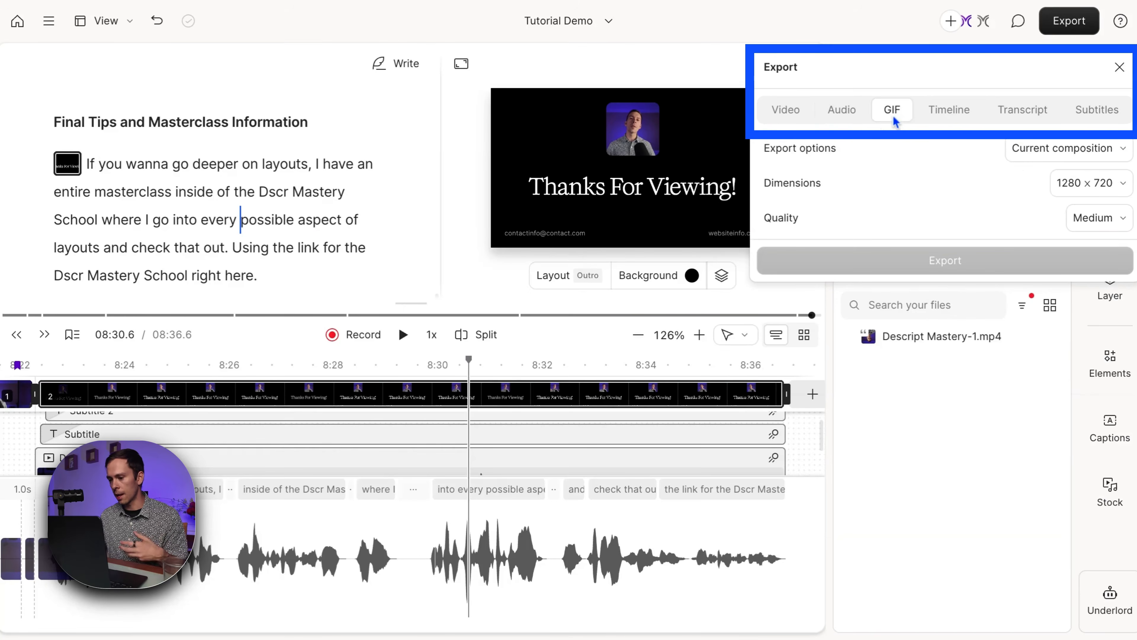
click(956, 115)
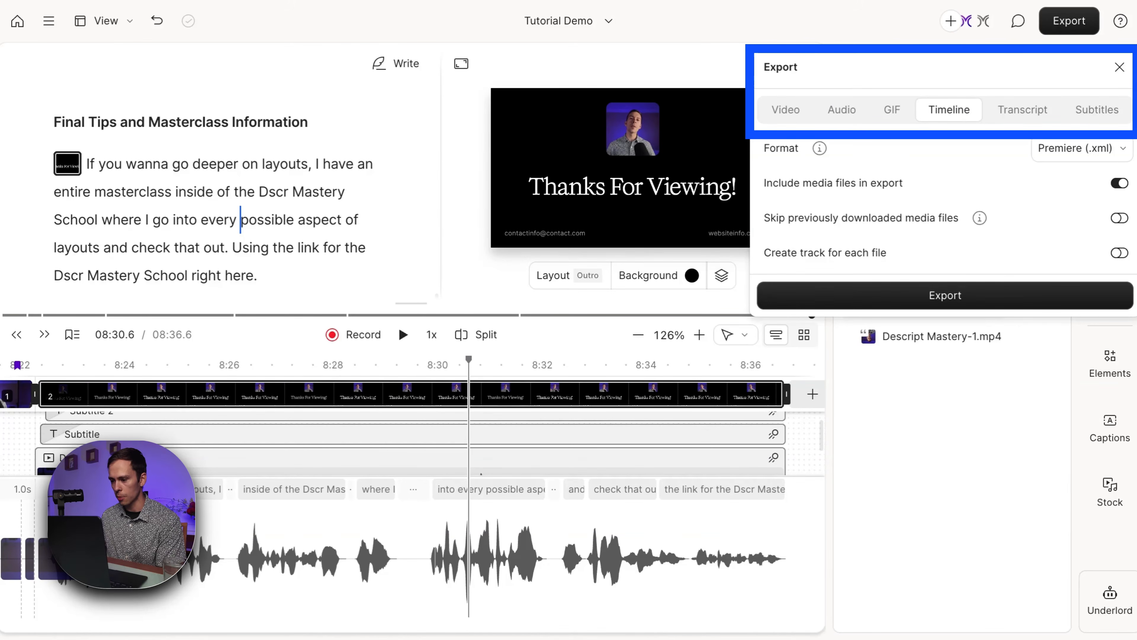
click(1014, 109)
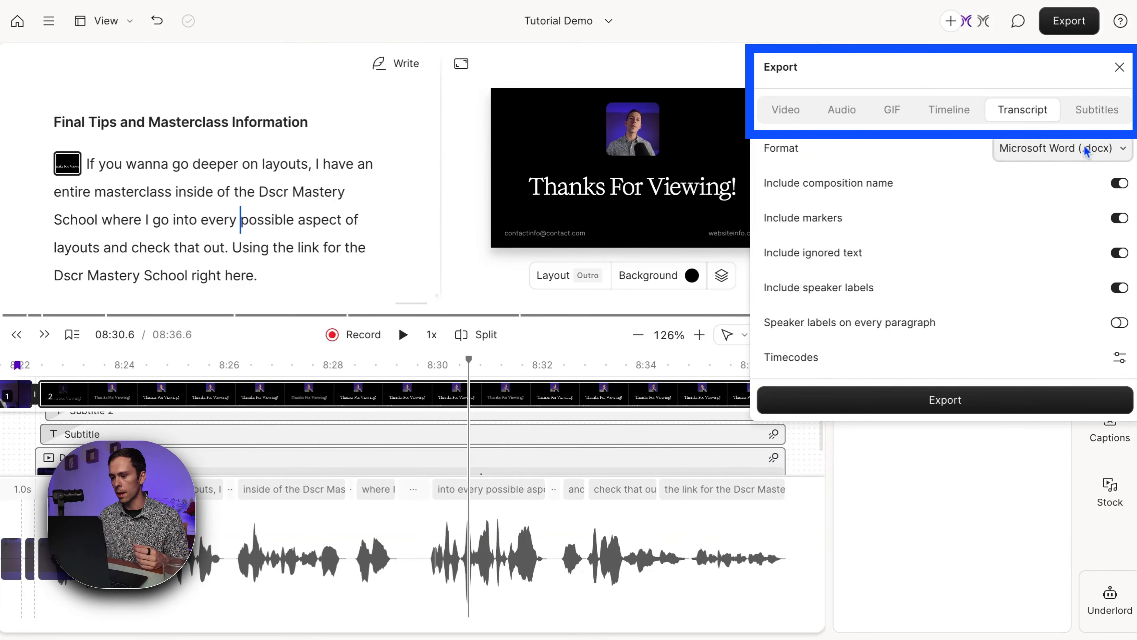
click(1097, 110)
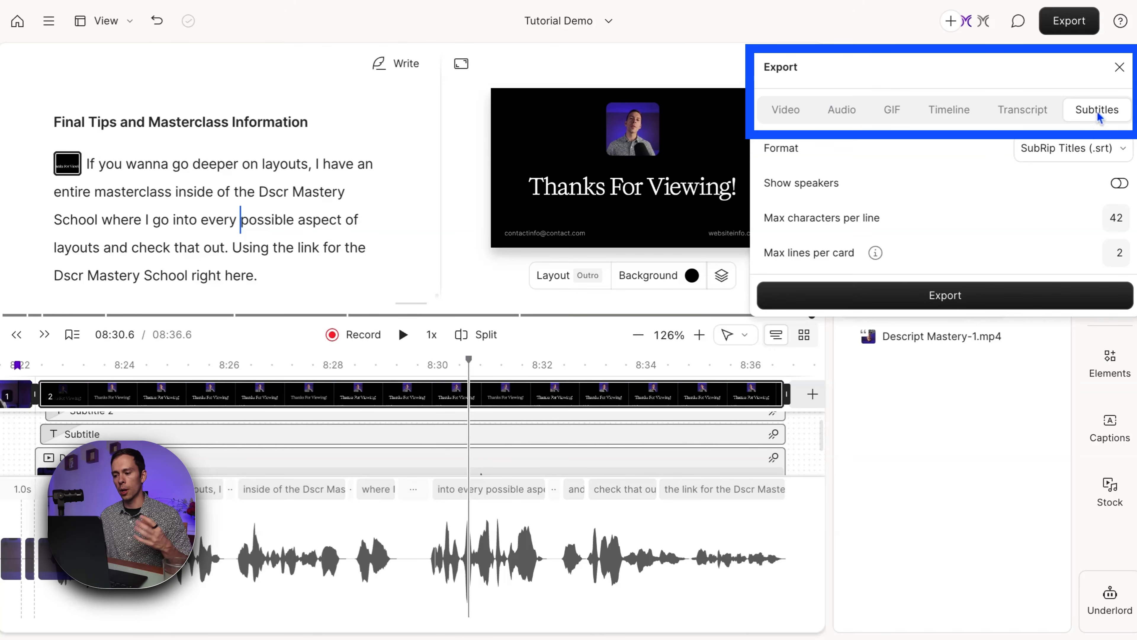
click(786, 111)
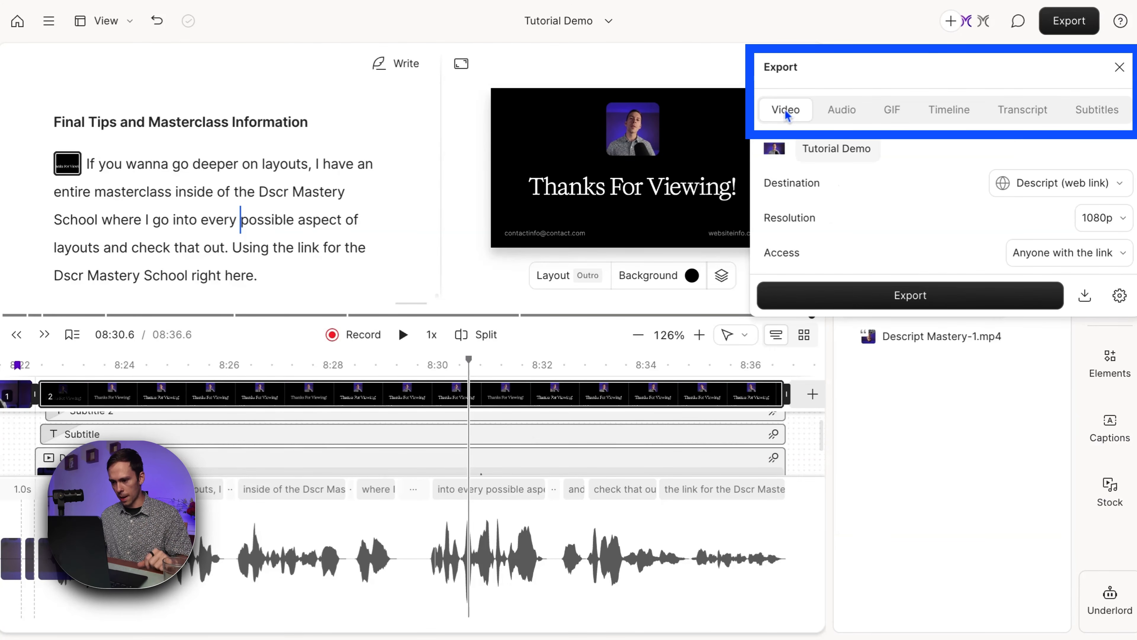
Publish the Tutorial Demo video with Descript (web link) as the destination.
click(833, 154)
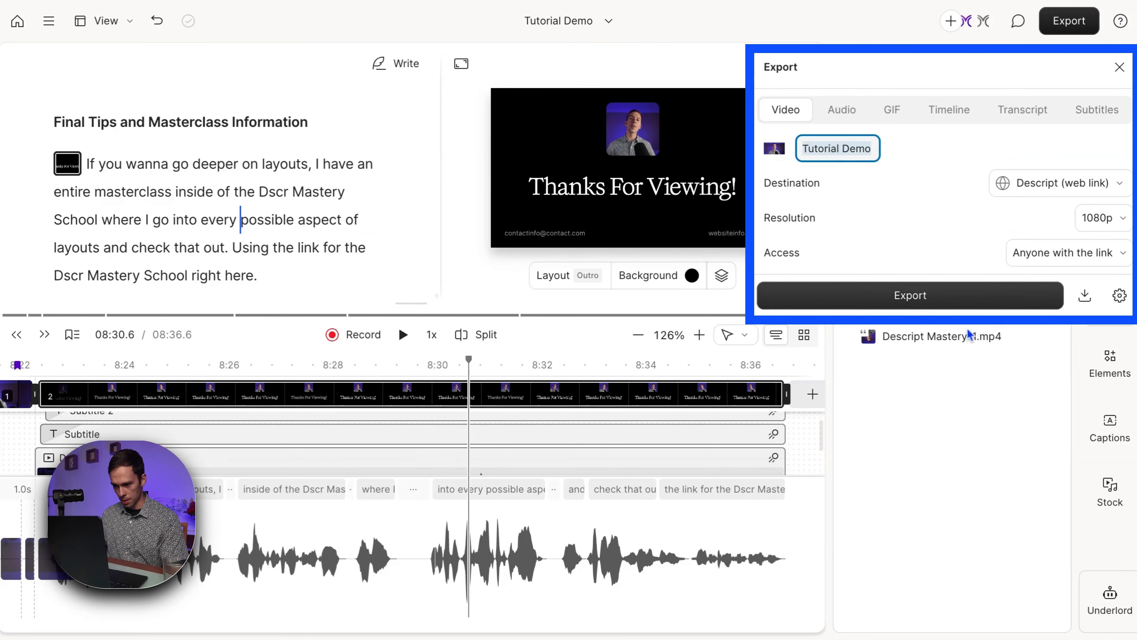
click(930, 174)
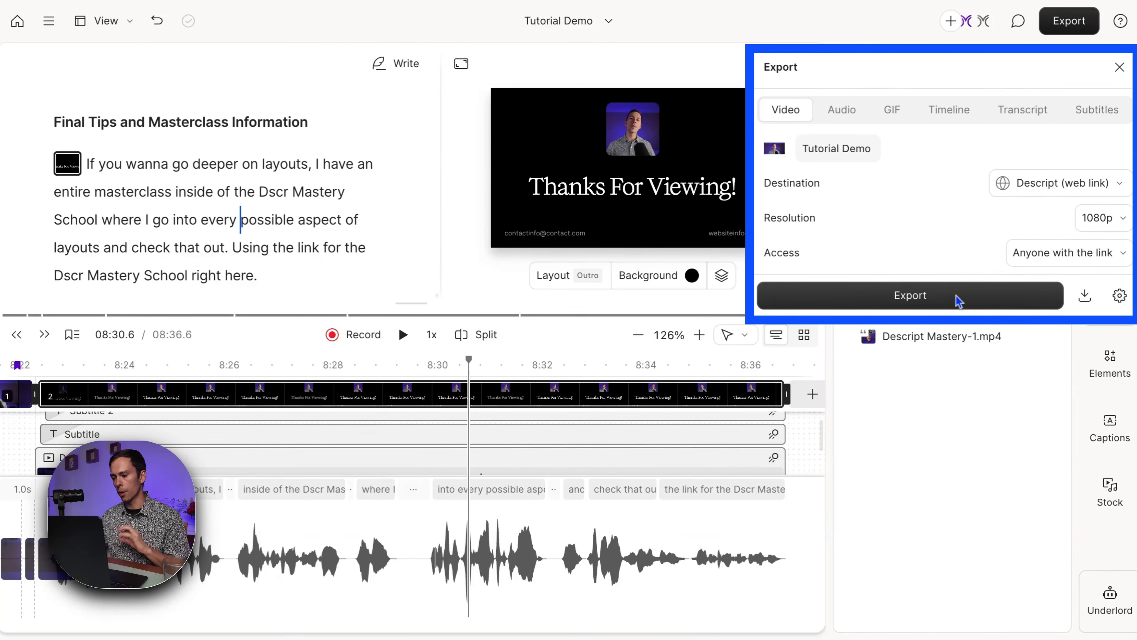
click(1120, 187)
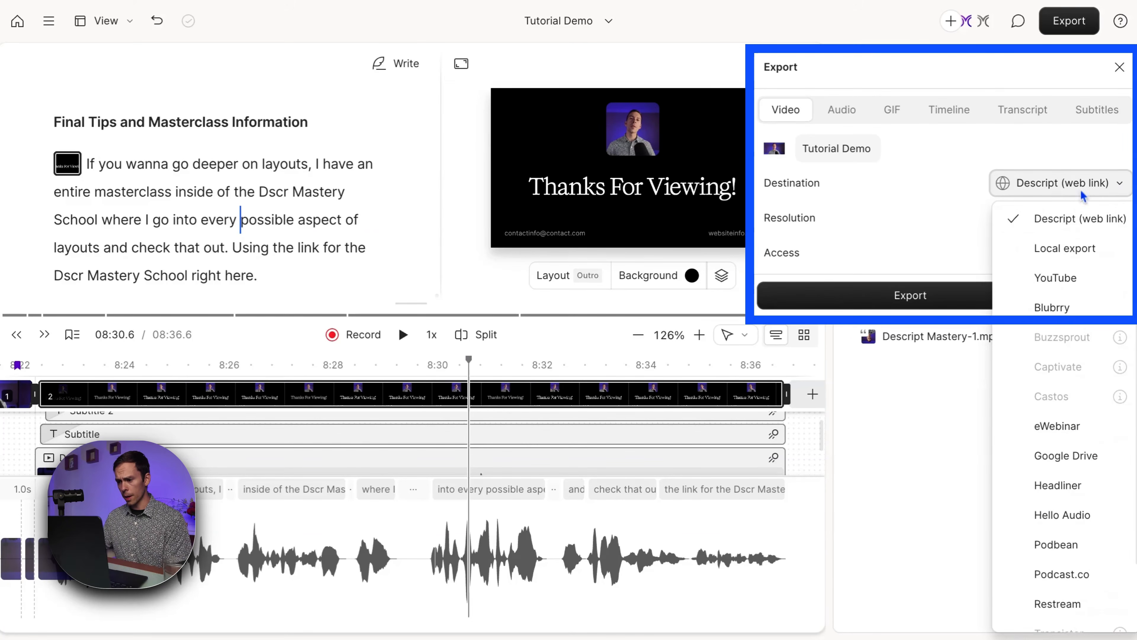
click(1023, 215)
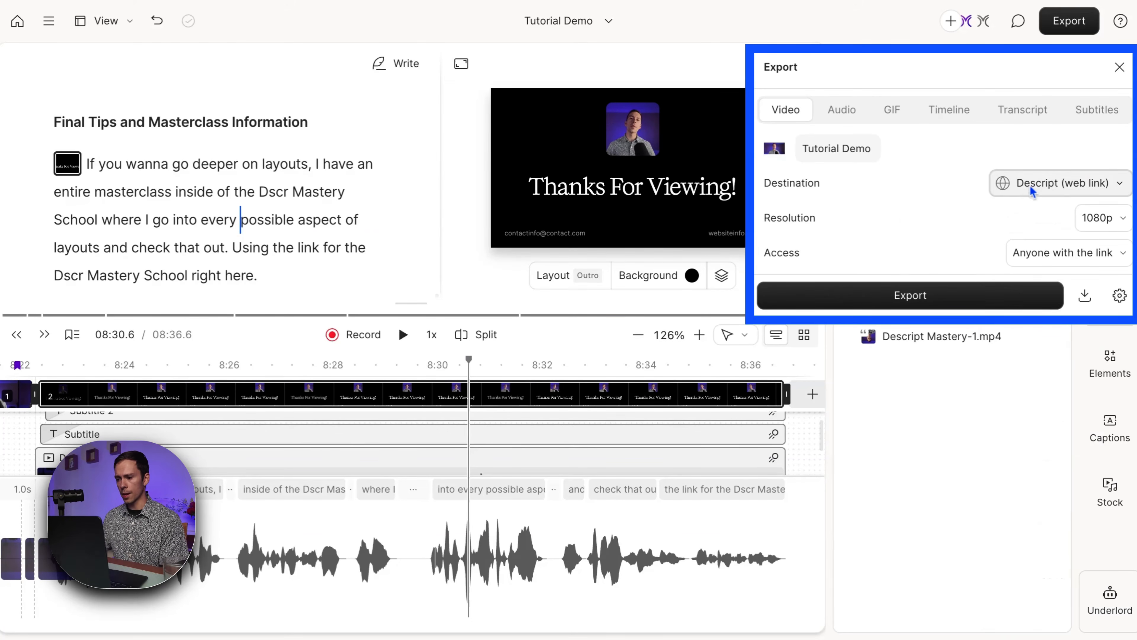
click(928, 297)
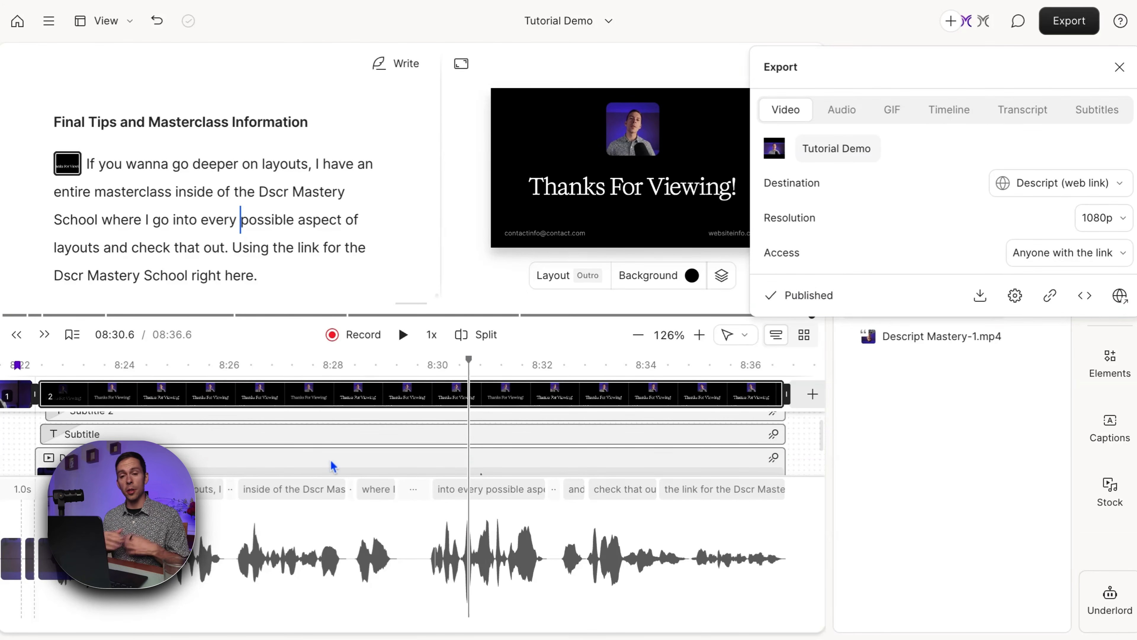
Trim the end of the final clip to 08:35.6 and update the published web version.
click(764, 537)
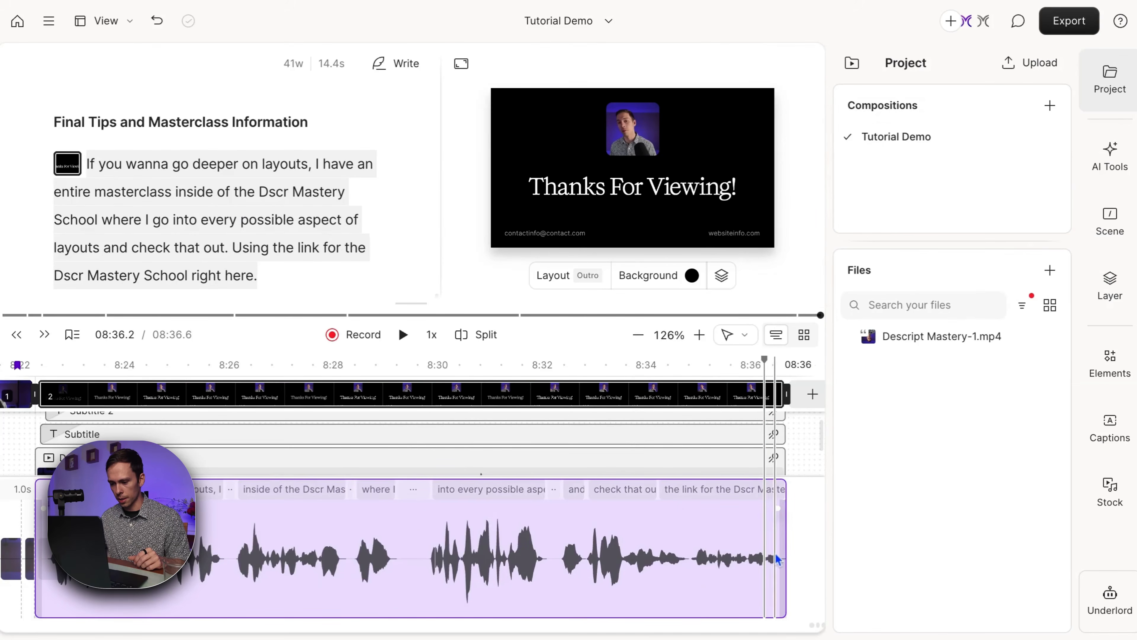
drag(785, 577, 734, 579)
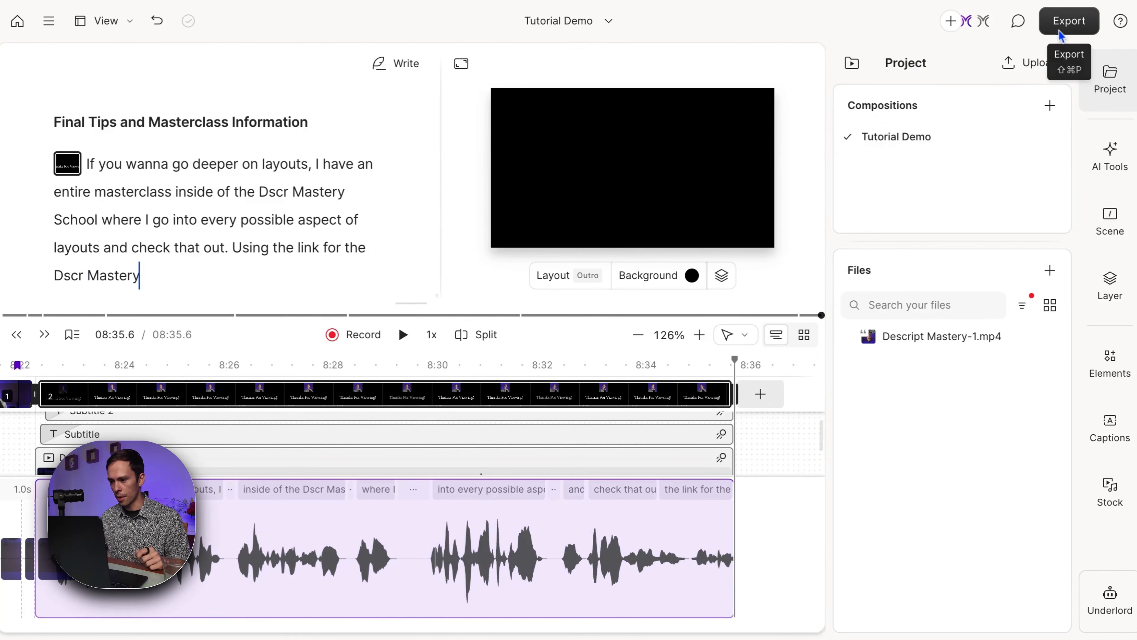
click(1069, 21)
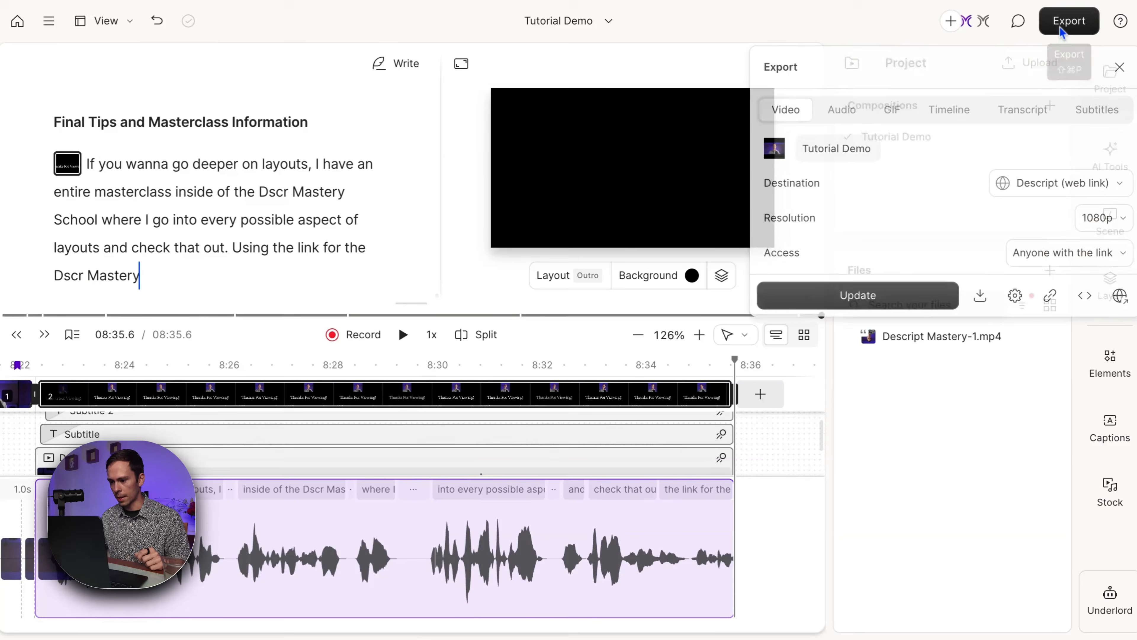
click(838, 305)
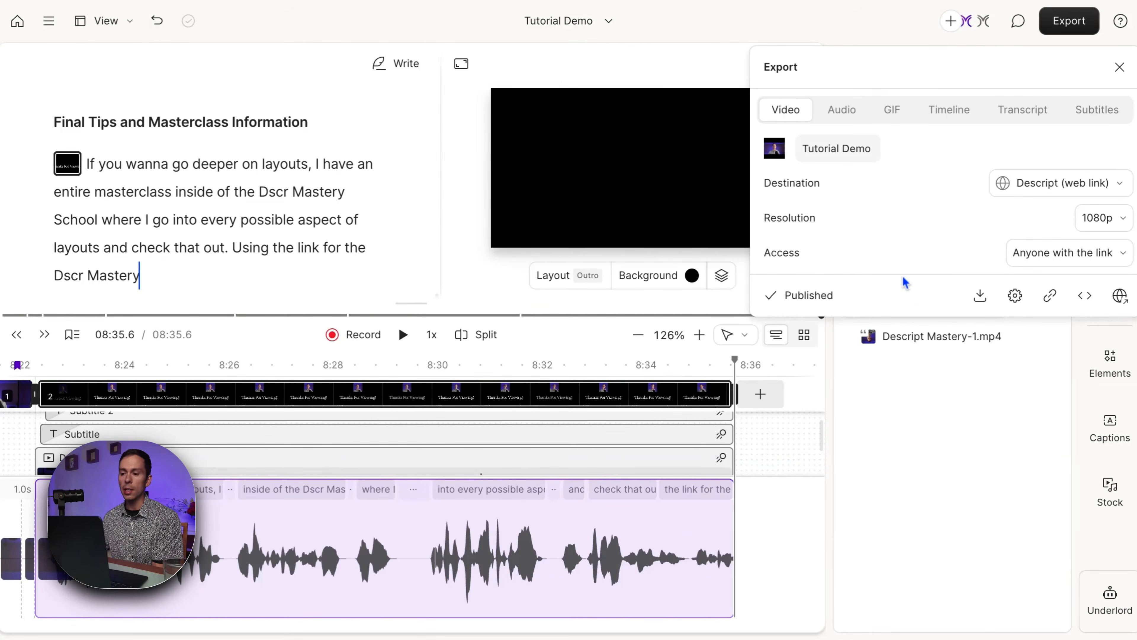
Open the published Tutorial Demo web page and widen its video pane beside the transcript.
click(1120, 297)
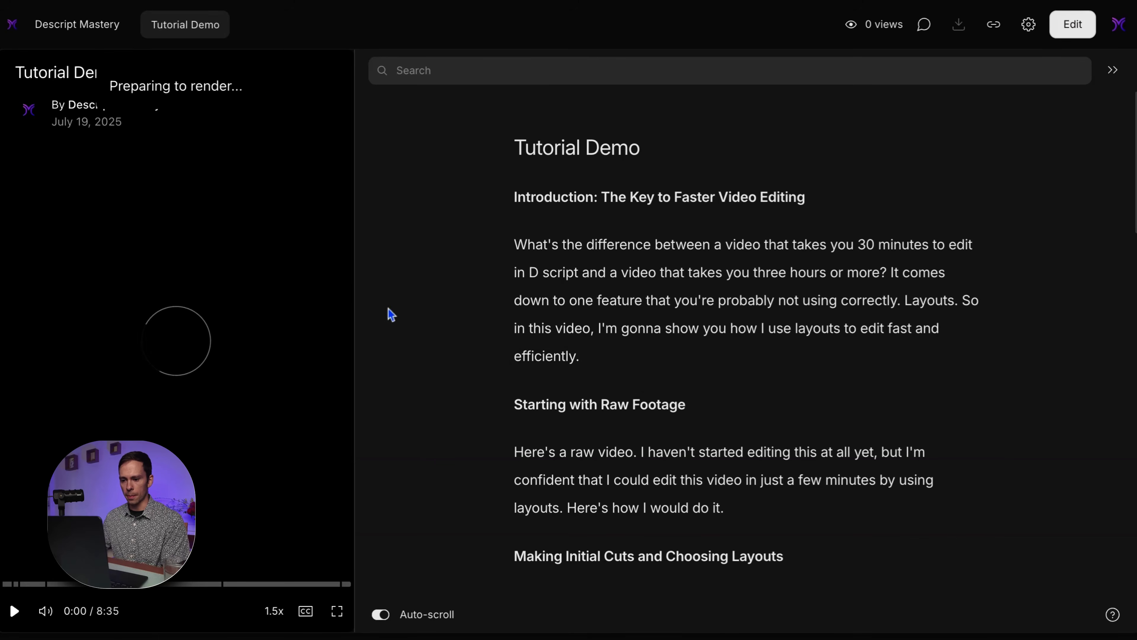
drag(356, 302, 947, 299)
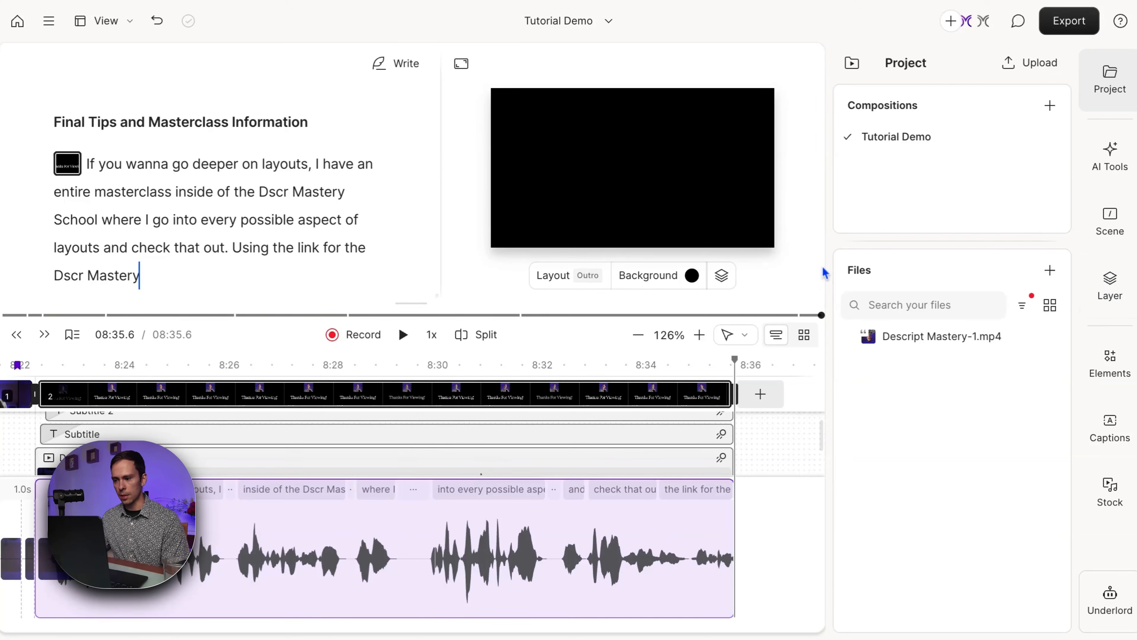
Choose YouTube as the video export destination to examine its title, description, tags and access settings.
click(1068, 22)
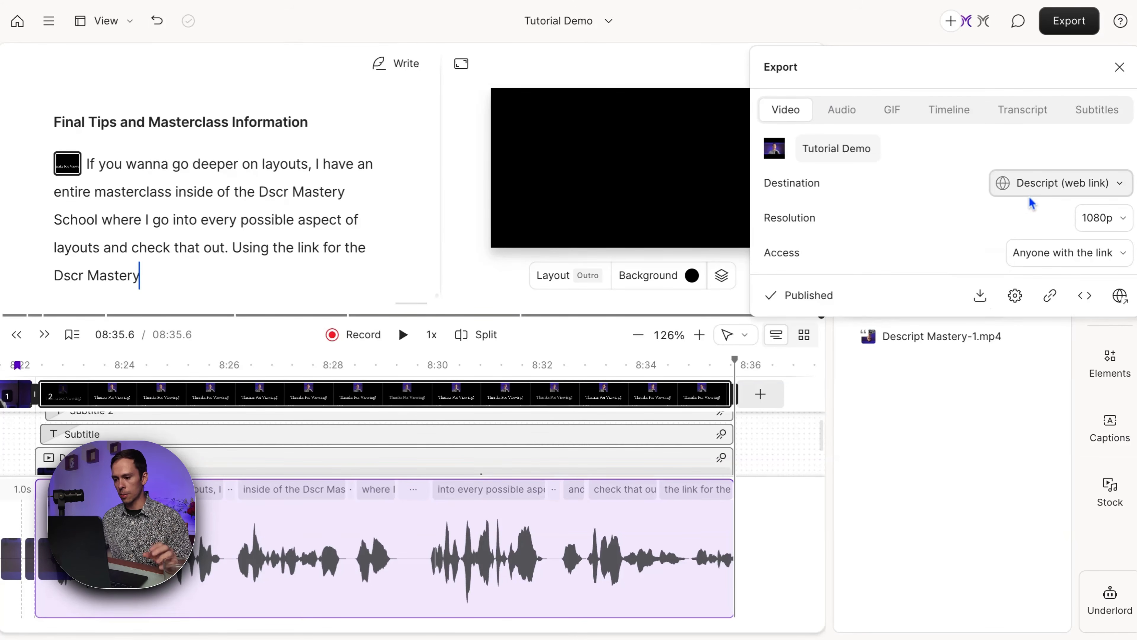
click(1037, 184)
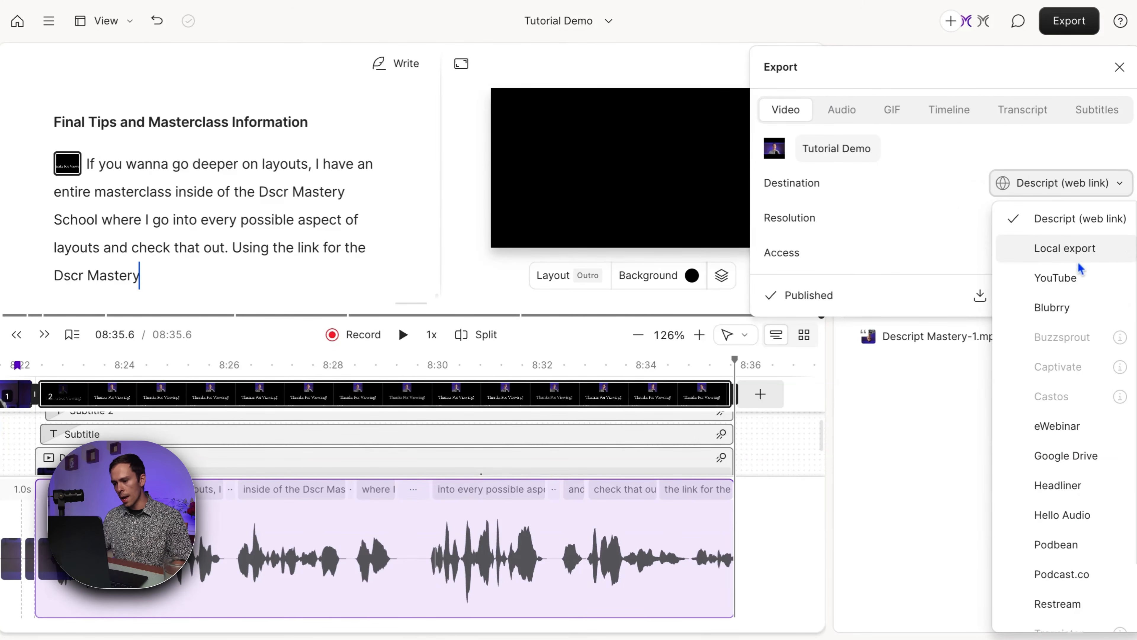
click(1060, 278)
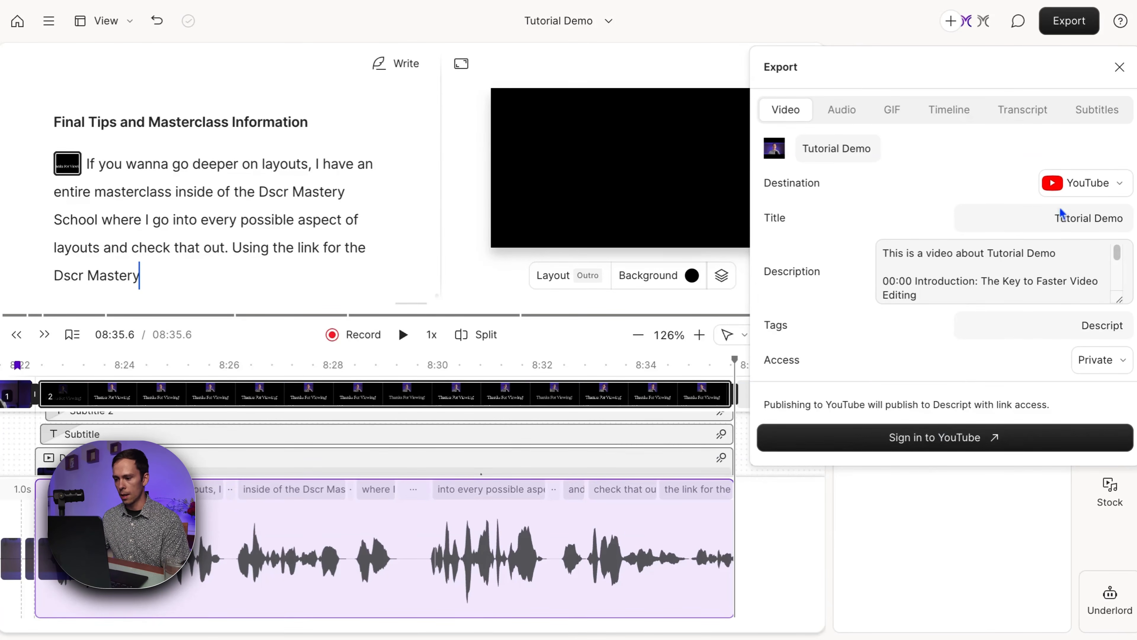
Look through the available export destinations and set the video's destination to Local export.
click(1084, 185)
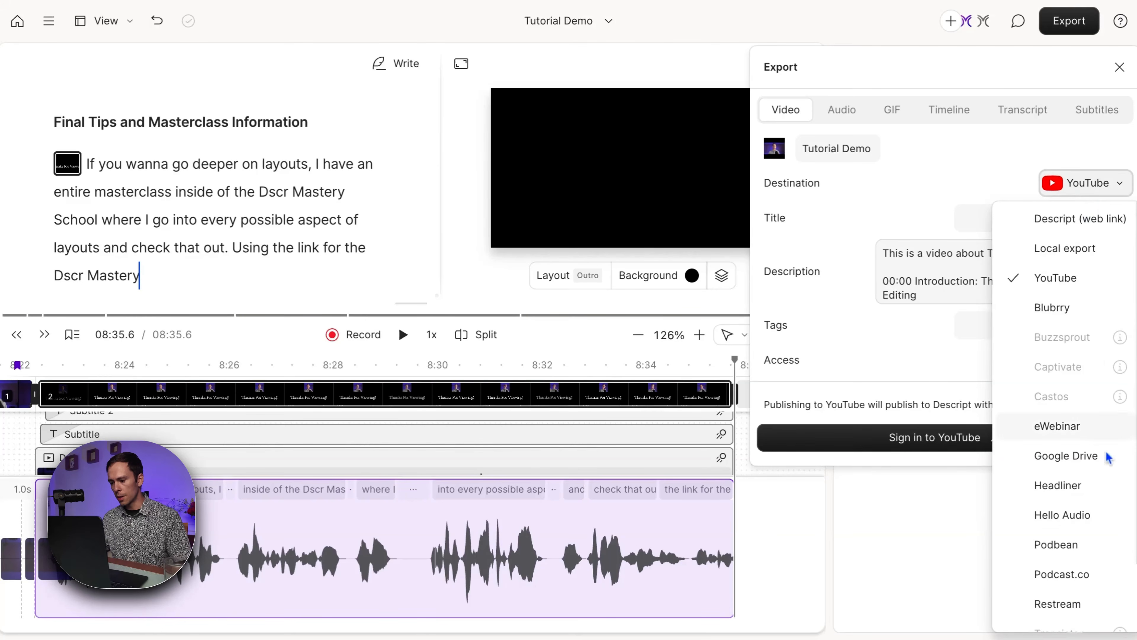
scroll(1078, 560, down, 2)
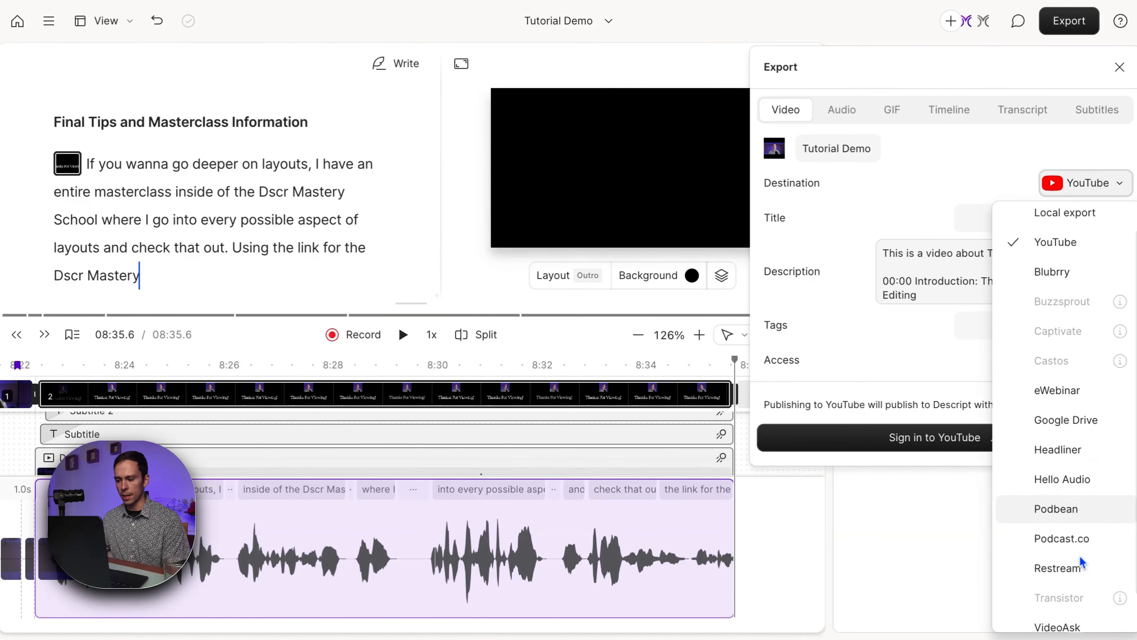
scroll(1080, 564, up, 2)
scroll(1084, 564, down, 2)
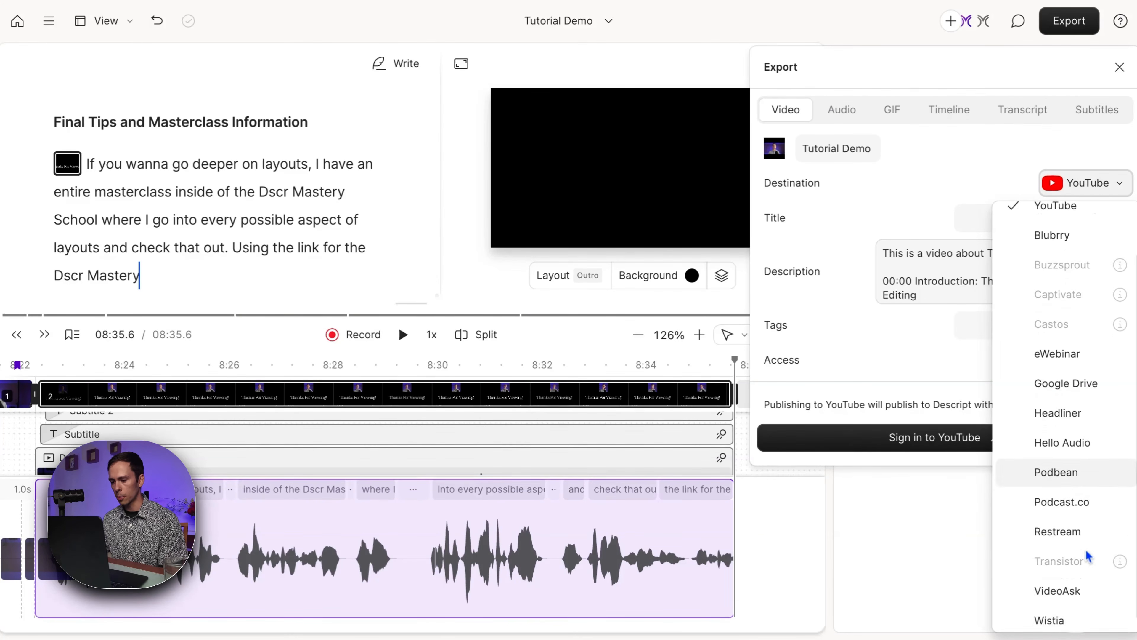
scroll(1073, 468, up, 2)
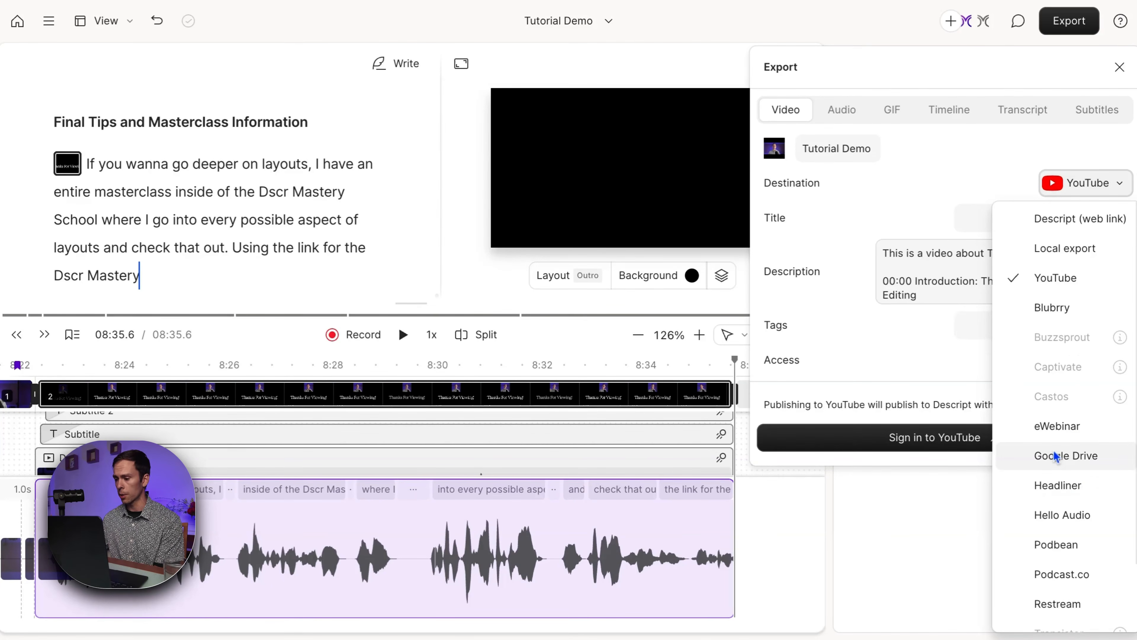
click(1079, 247)
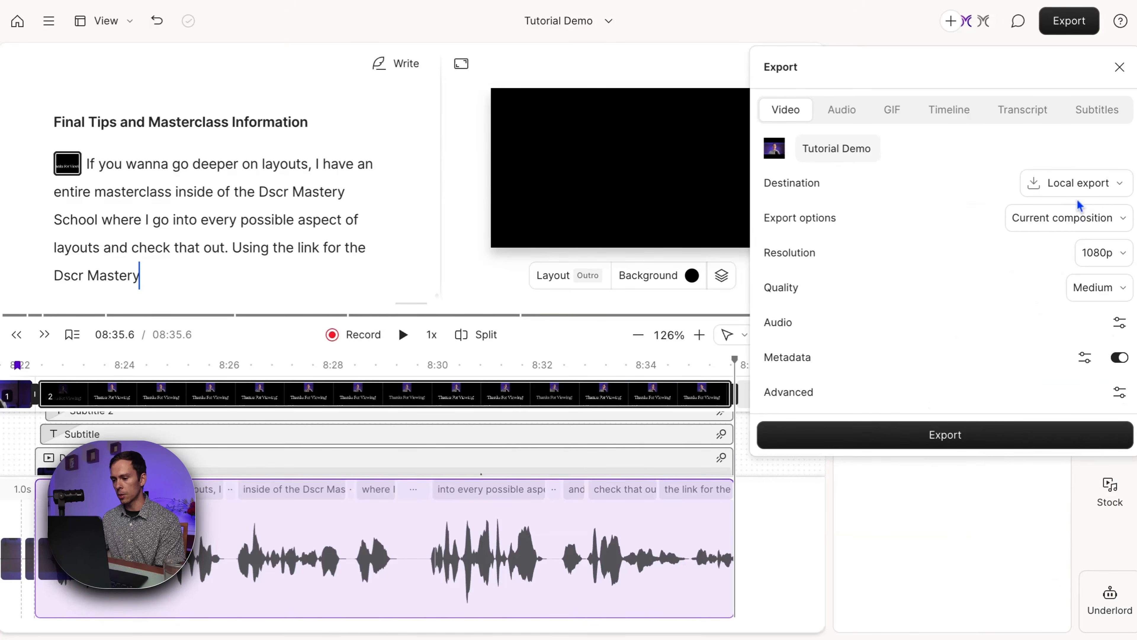